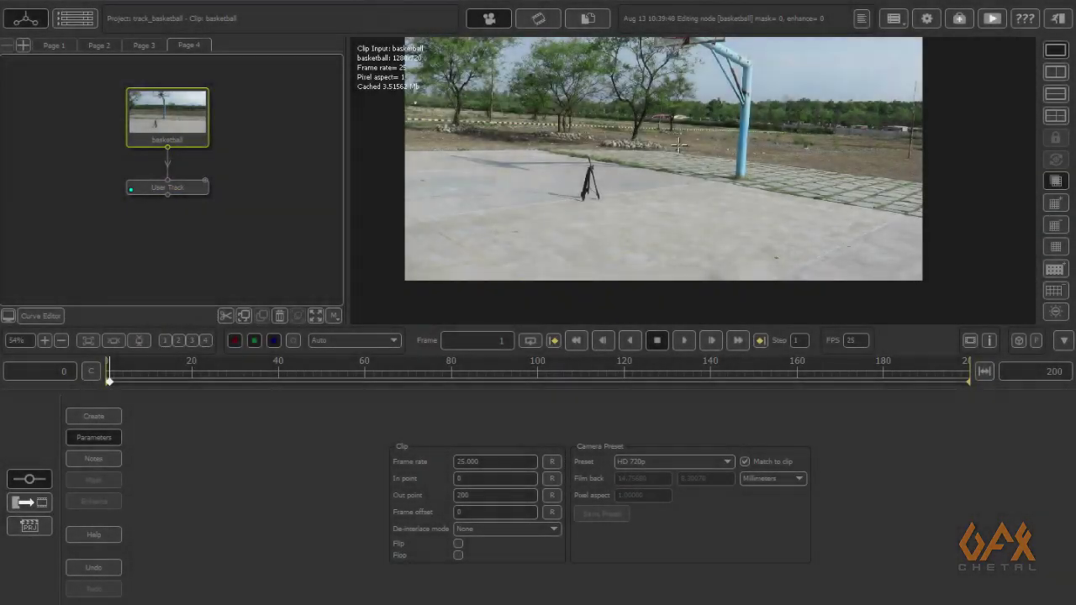
Examine the basketball clip at frame 113, looking closely at the tripod and the court floor around it
middle_click_drag(679, 144, 735, 192)
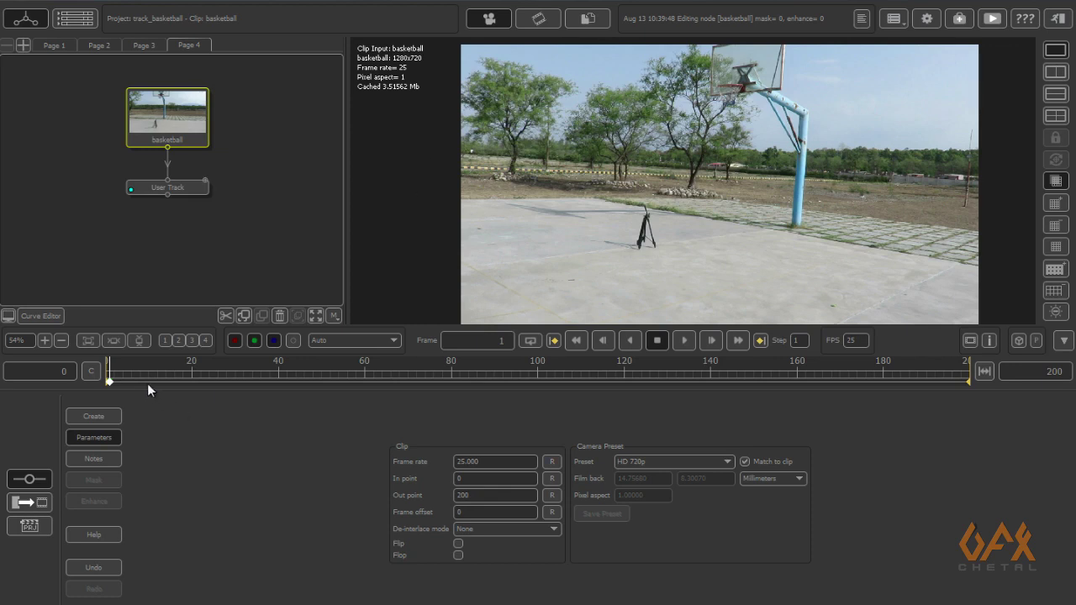
left_click_drag(139, 379, 593, 354)
middle_click_drag(601, 252, 663, 214)
right_click_drag(663, 213, 744, 198)
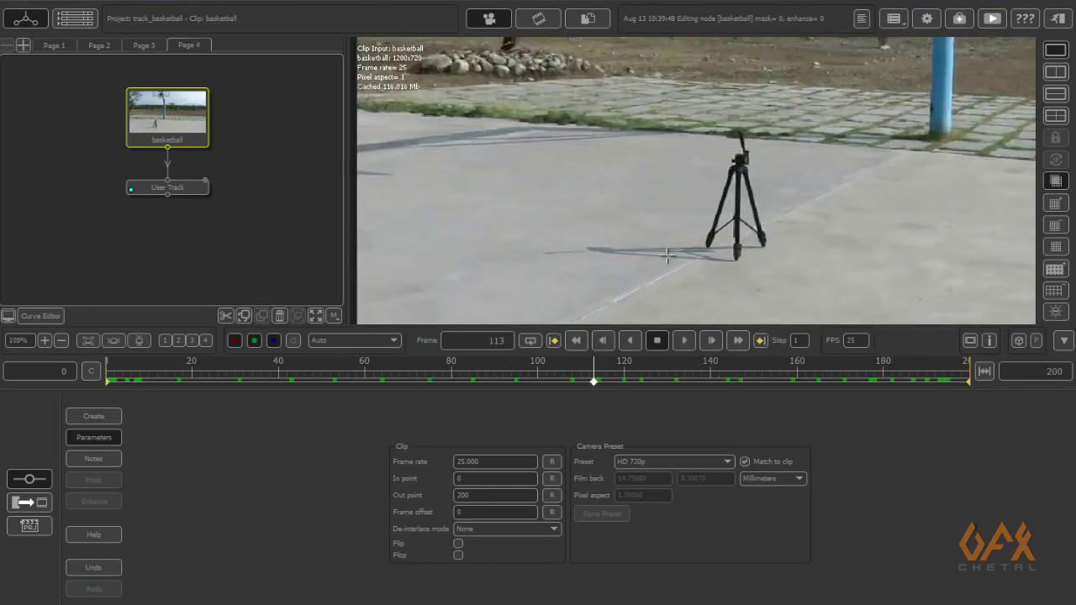
middle_click_drag(769, 132, 685, 133)
right_click_drag(686, 133, 682, 167)
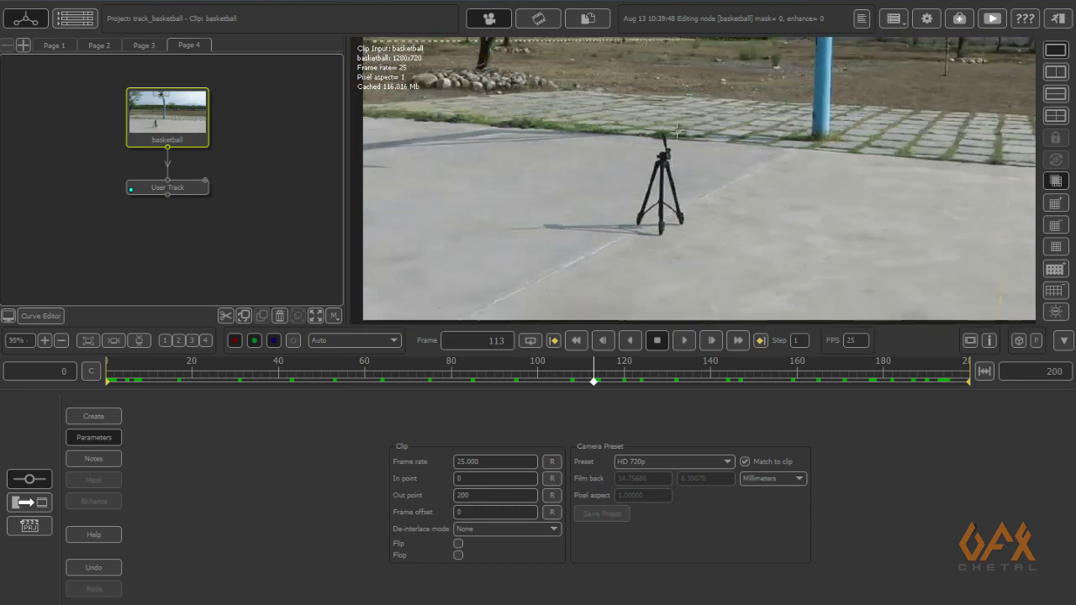
middle_click_drag(703, 124, 642, 173)
scroll(641, 173, "down", 1)
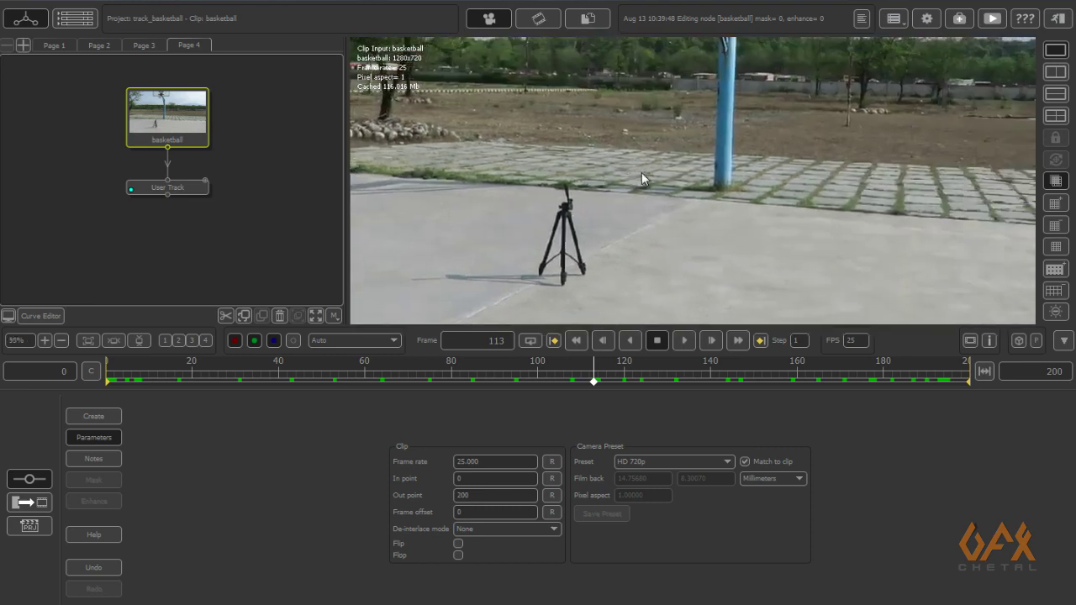
Open the User Track node and review its tracker positions across the shot up to frame 179
double_click(158, 187)
middle_click_drag(525, 234, 678, 212)
scroll(674, 260, "down", 5)
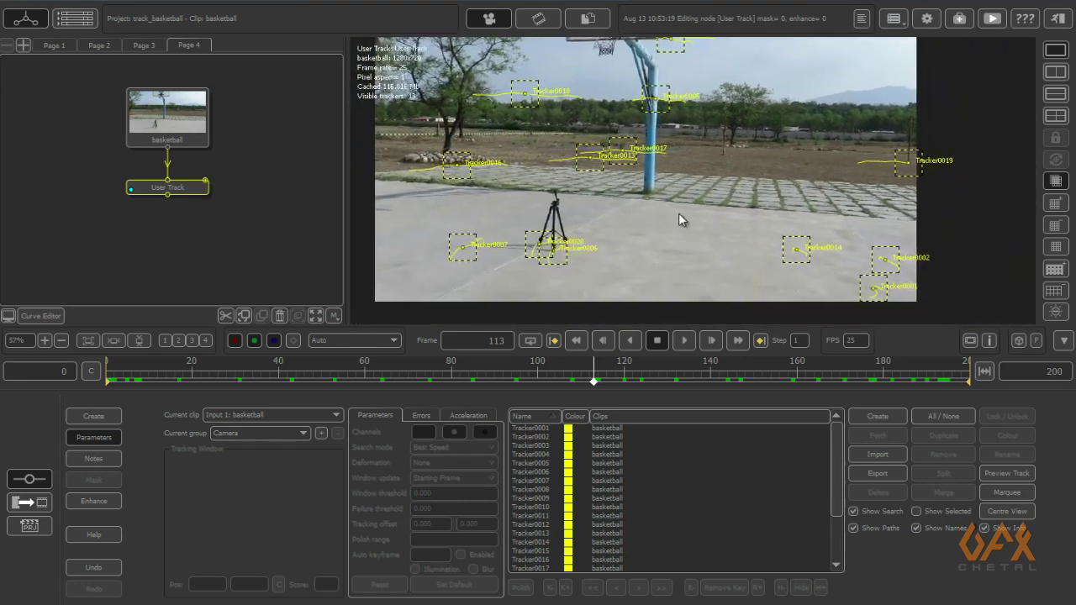
left_click(253, 375)
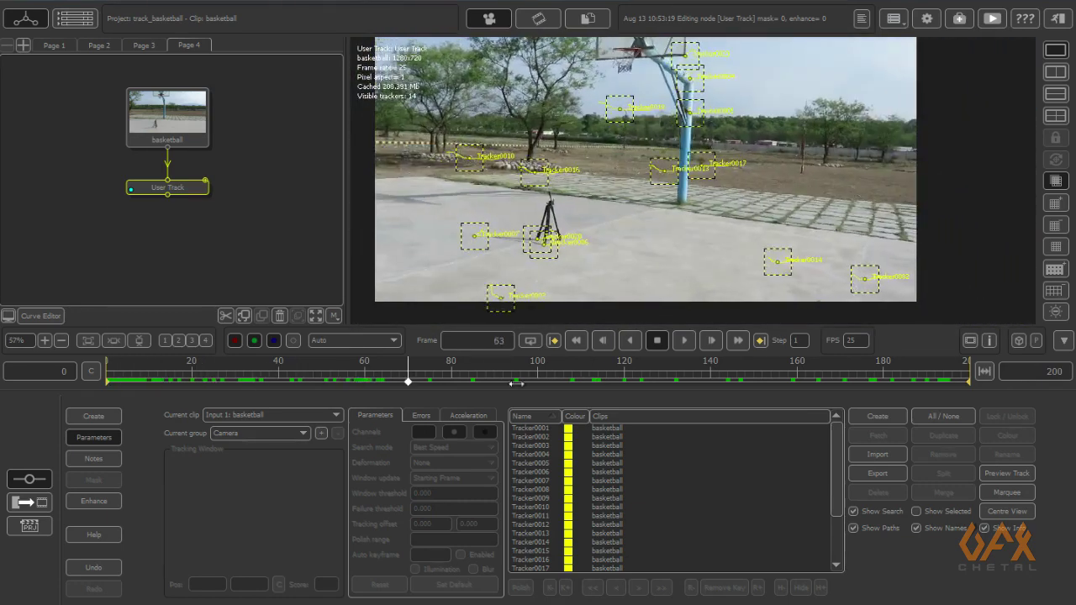
left_click_drag(516, 384, 879, 361)
scroll(623, 202, "up", 5)
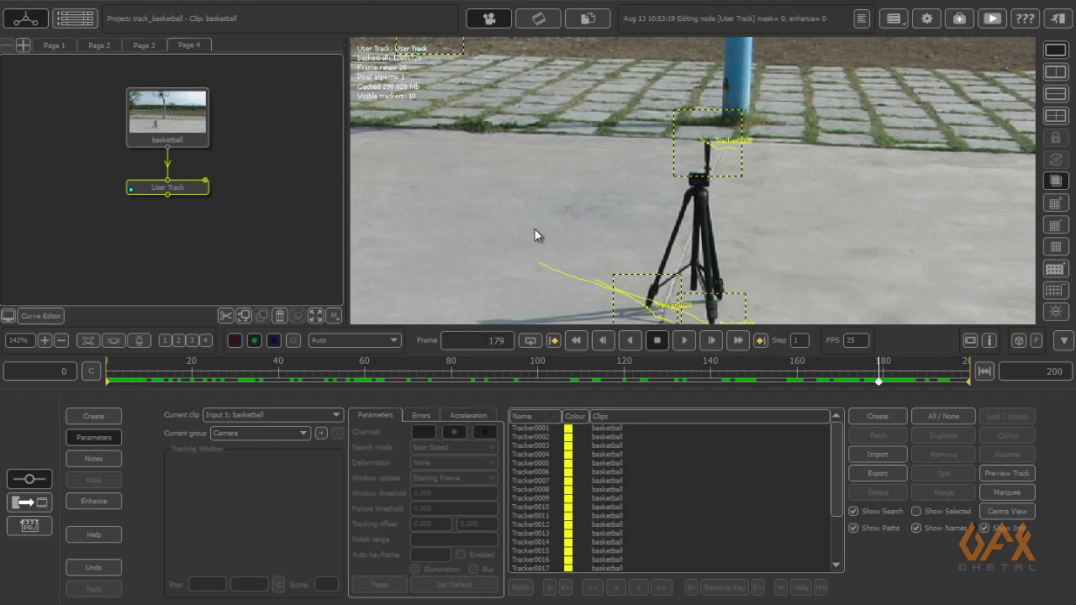
Inspect the court-floor tracker and the trackers at the tripod's feet at frames 110 and 152
left_click(579, 378)
middle_click_drag(473, 248, 777, 290)
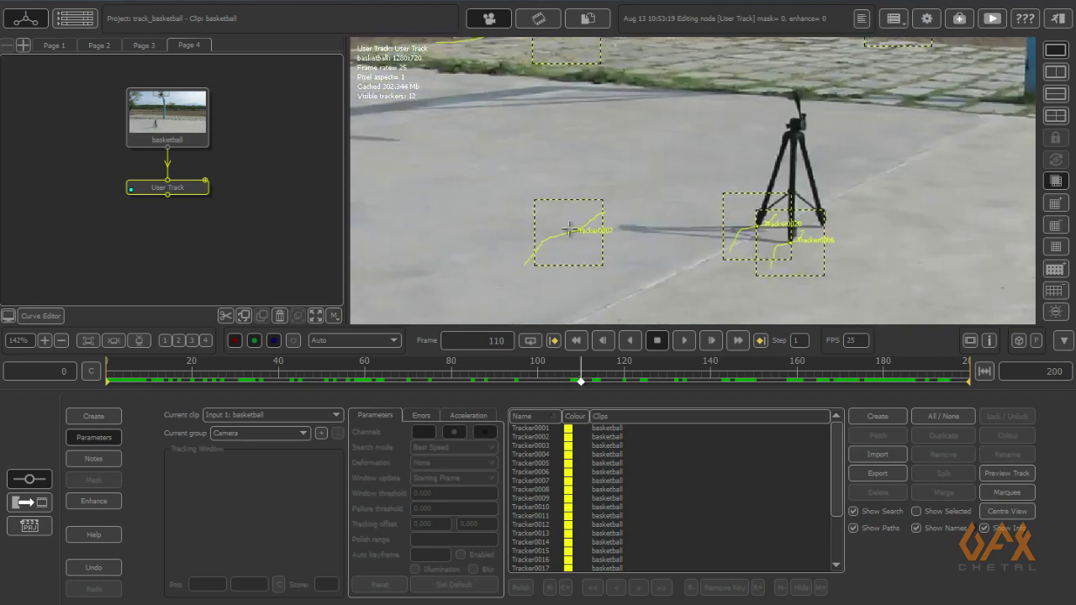
middle_click_drag(831, 128, 849, 165)
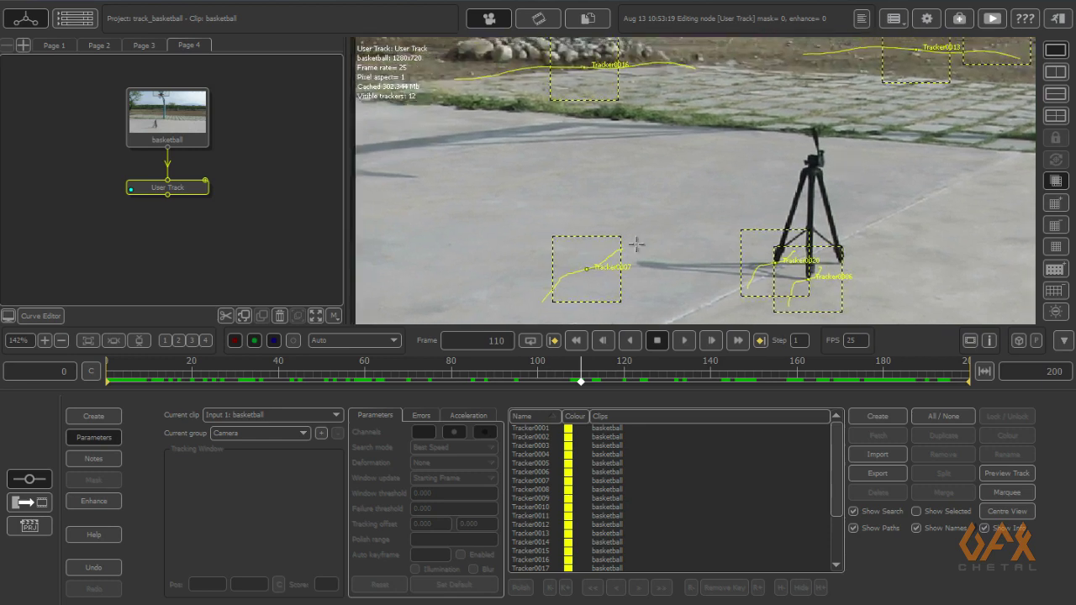
scroll(578, 269, "up", 3)
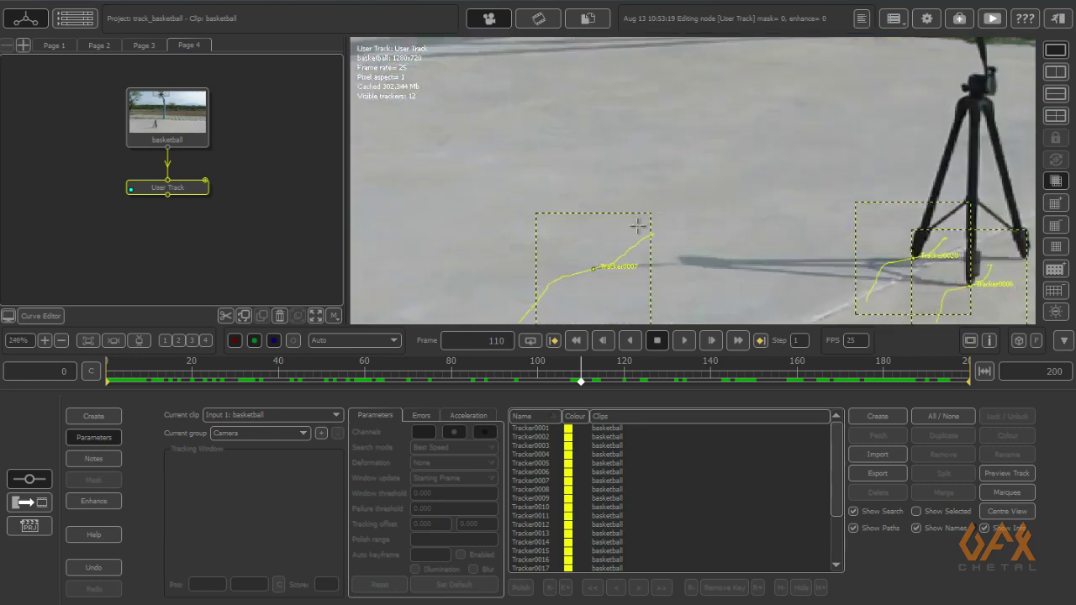
middle_click_drag(915, 107, 855, 96)
left_click(764, 371)
scroll(829, 168, "down", 3)
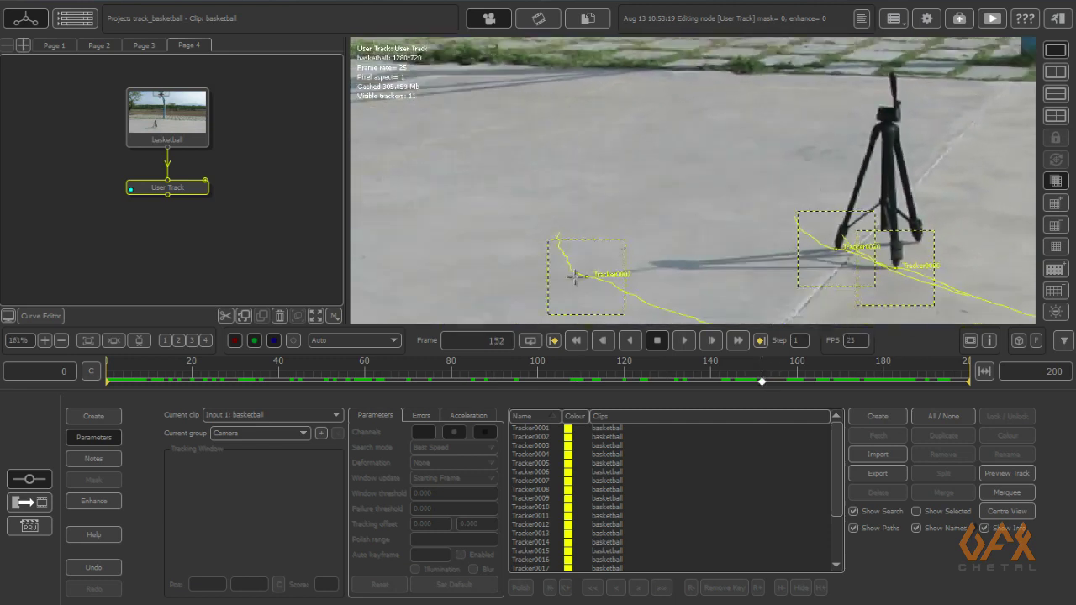
Inspect the trackers on the tripod's tip and foot at frame 184
left_click_drag(764, 378, 899, 394)
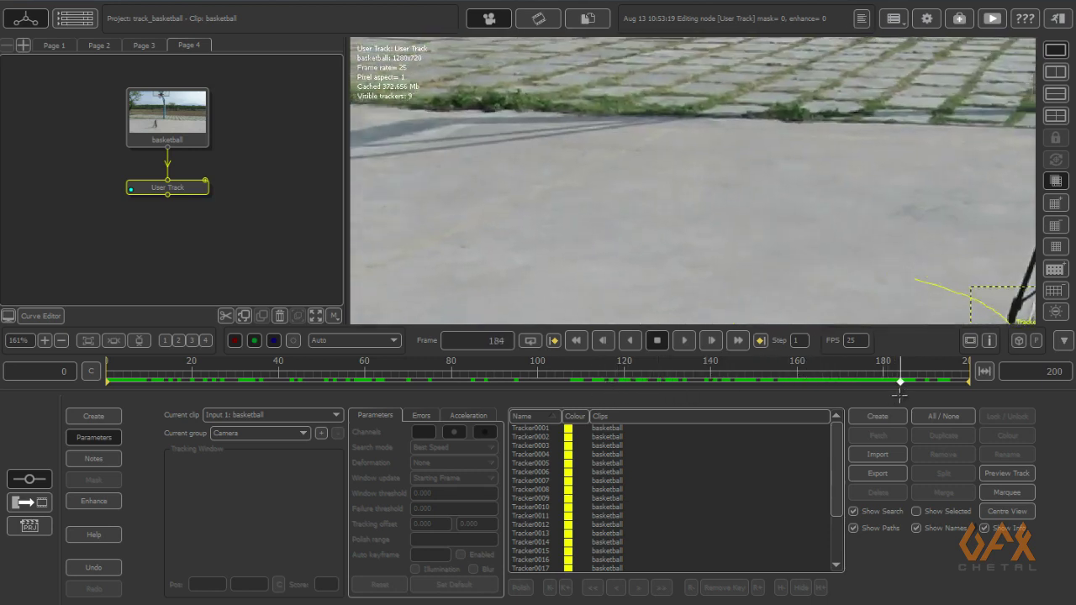
middle_click_drag(841, 186, 594, 181)
scroll(631, 203, "down", 1)
right_click_drag(631, 203, 641, 208)
middle_click_drag(811, 172, 718, 160)
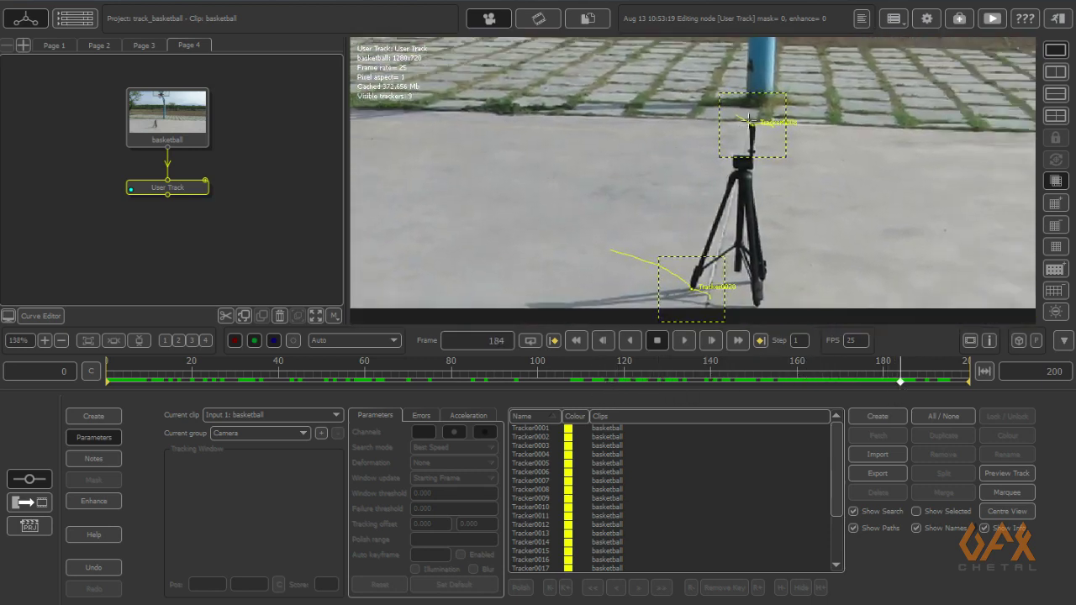
middle_click_drag(615, 190, 684, 135)
right_click_drag(674, 152, 639, 170)
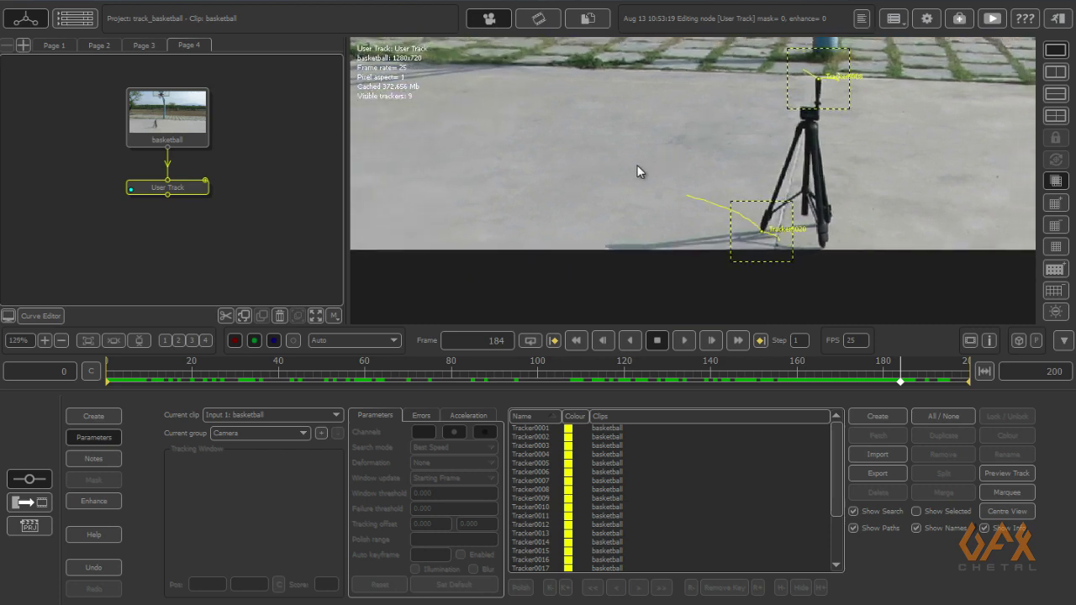
Add a Camera Solver node after User Track and open it for editing
right_click(147, 190)
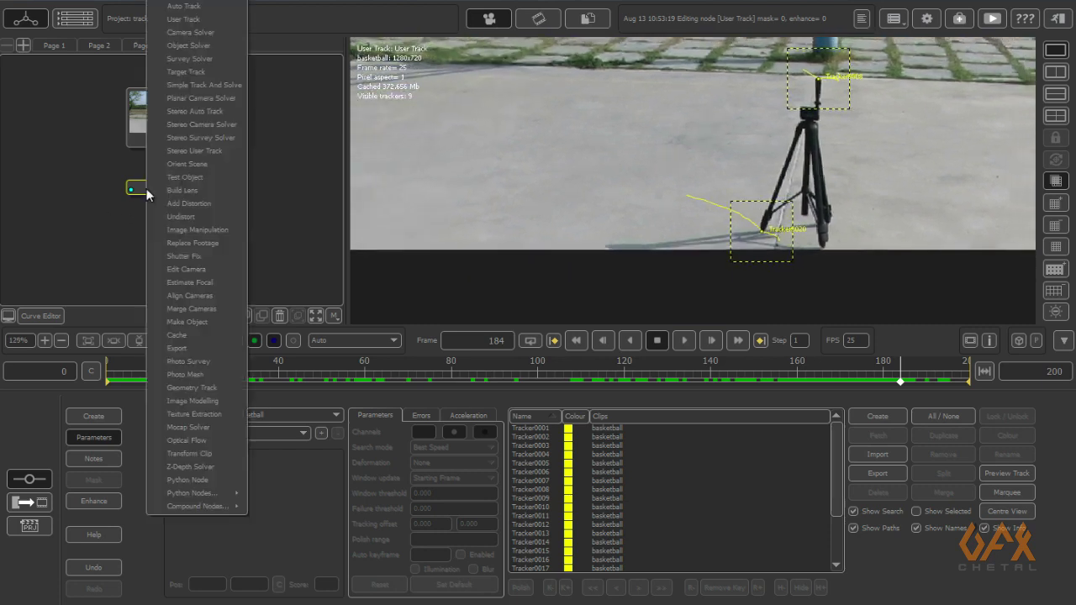
left_click(186, 32)
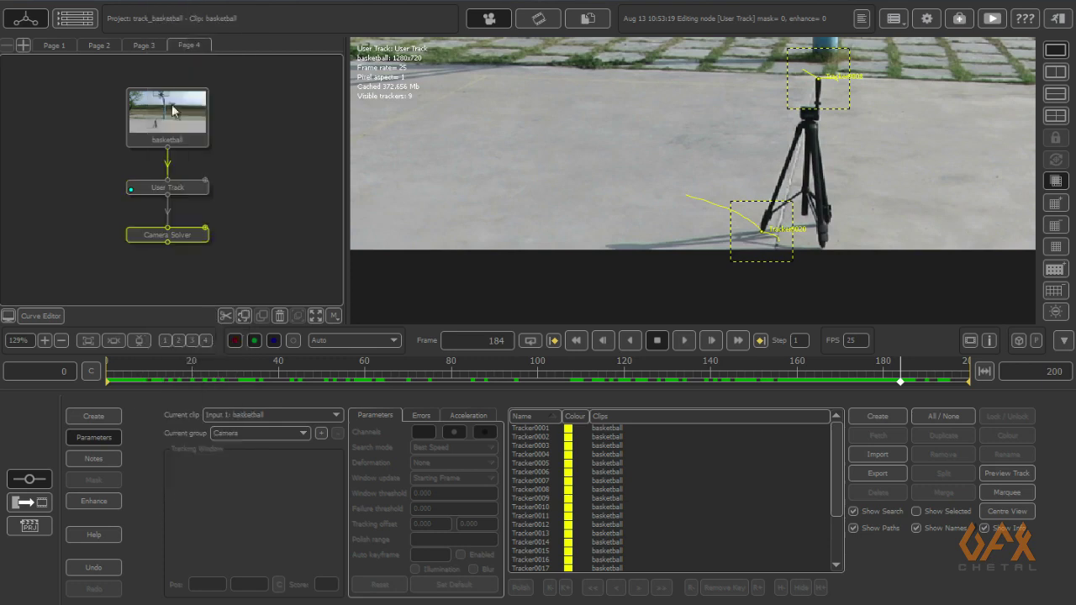
scroll(824, 176, "down", 8)
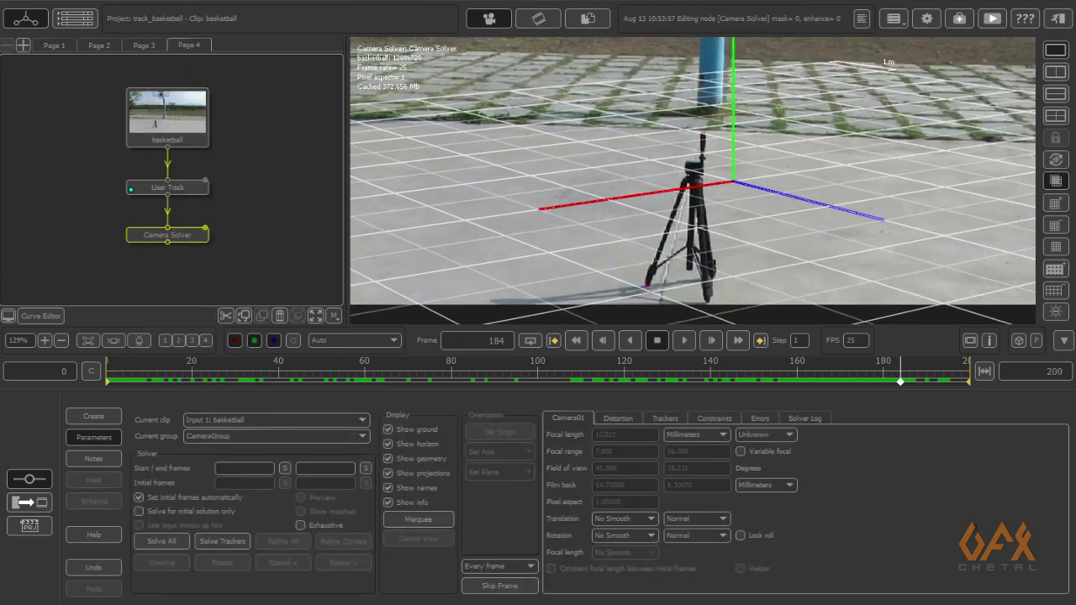
Set the solver's end frame to 60 and solve all for that range
left_click(148, 370)
left_click_drag(127, 371, 364, 395)
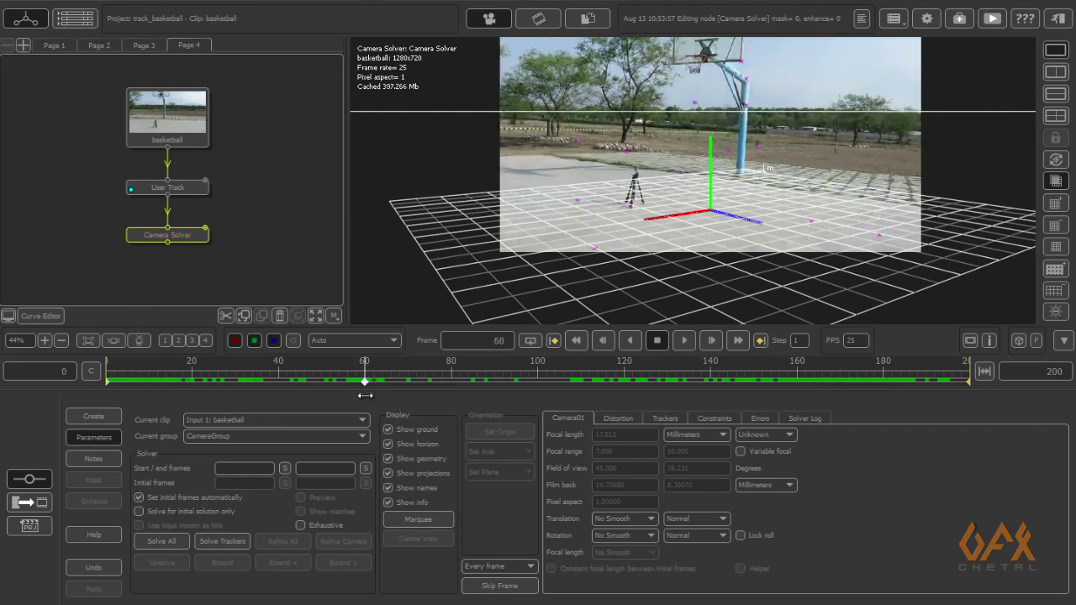
left_click(171, 544)
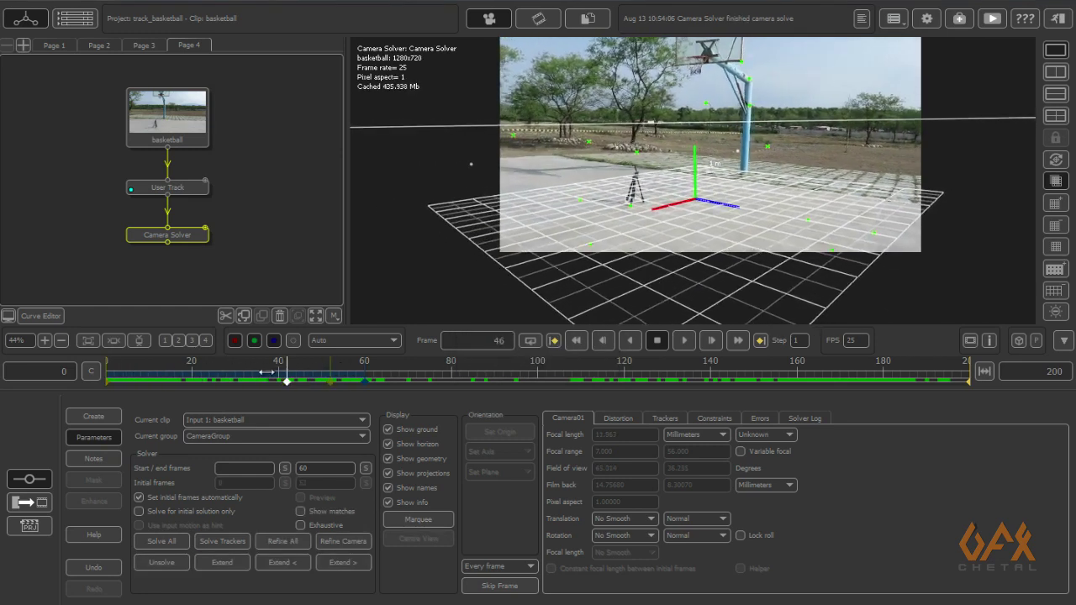
Set the solver's end frame to 100, extend the camera solve to it and refine all
left_click_drag(325, 380, 538, 381)
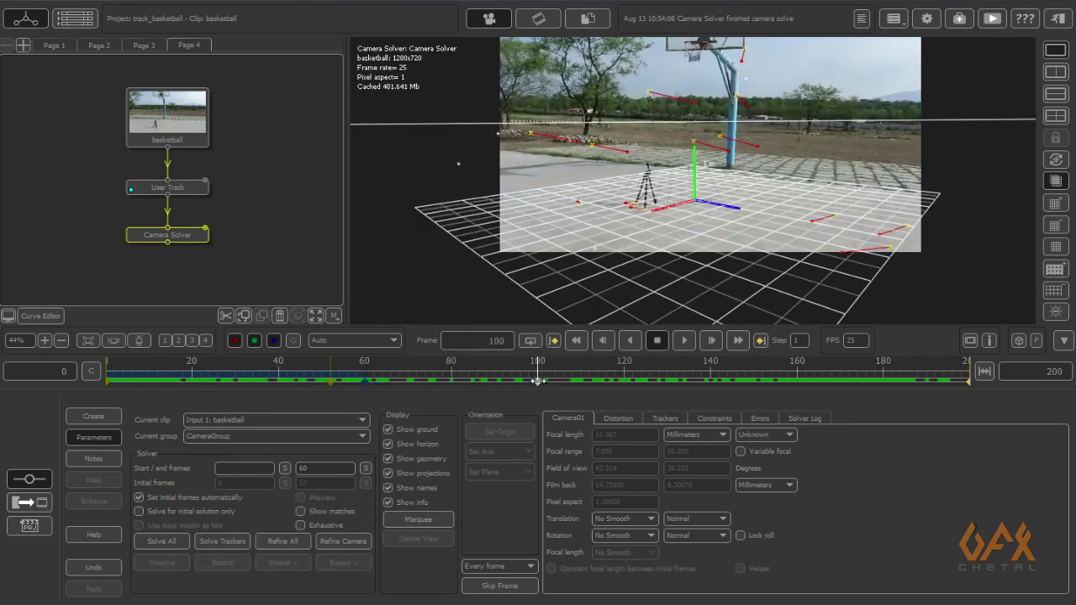
left_click(292, 383)
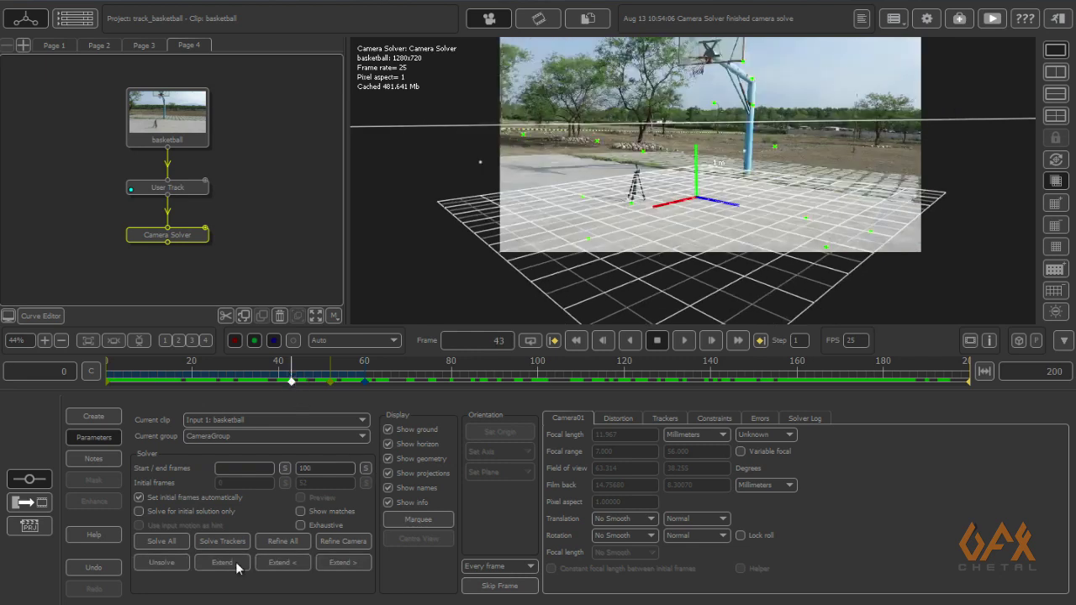
left_click(223, 563)
left_click(282, 543)
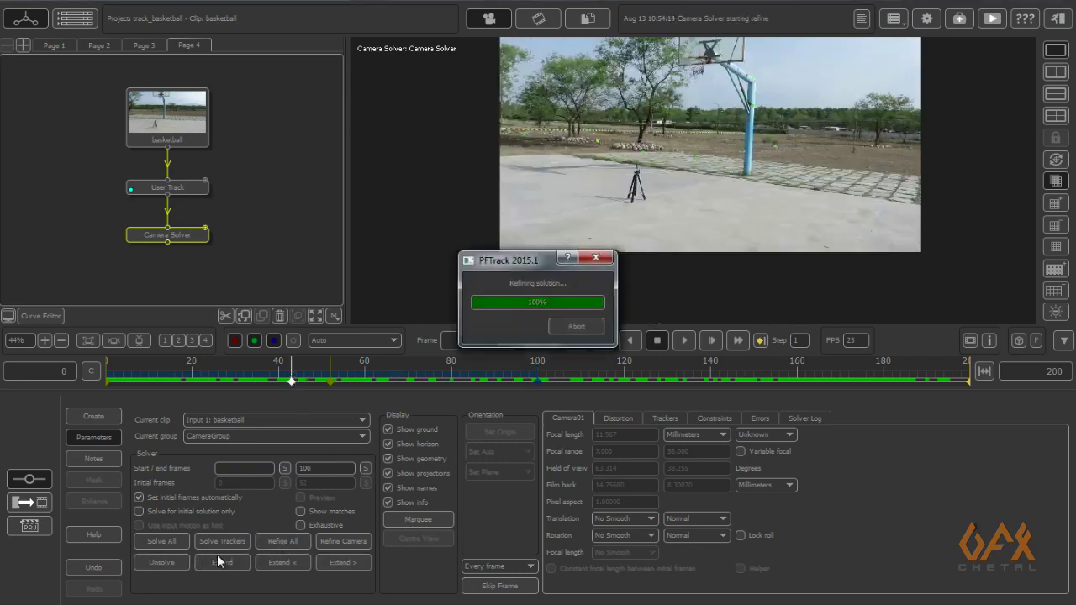
Set the solver's end frame to 142, extend the solution to it and refine all
left_click_drag(469, 382, 719, 370)
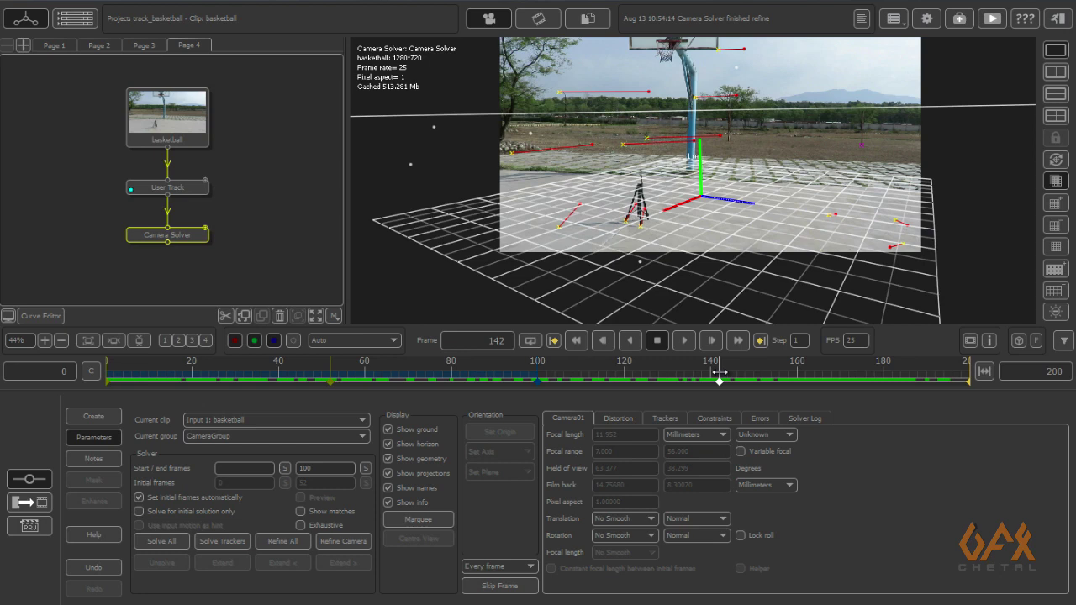
left_click(481, 379)
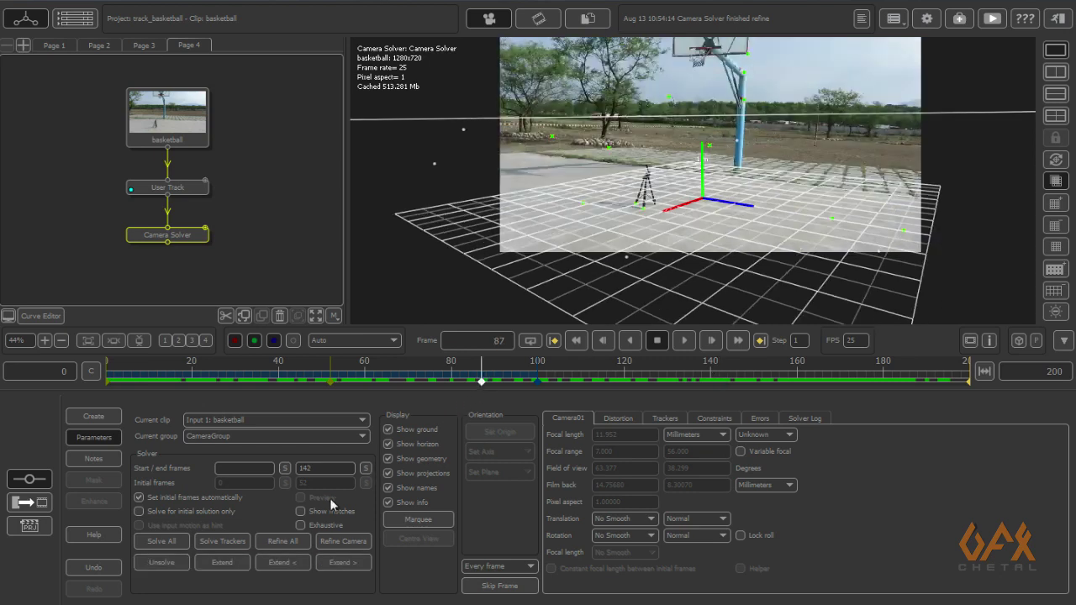
left_click(294, 540)
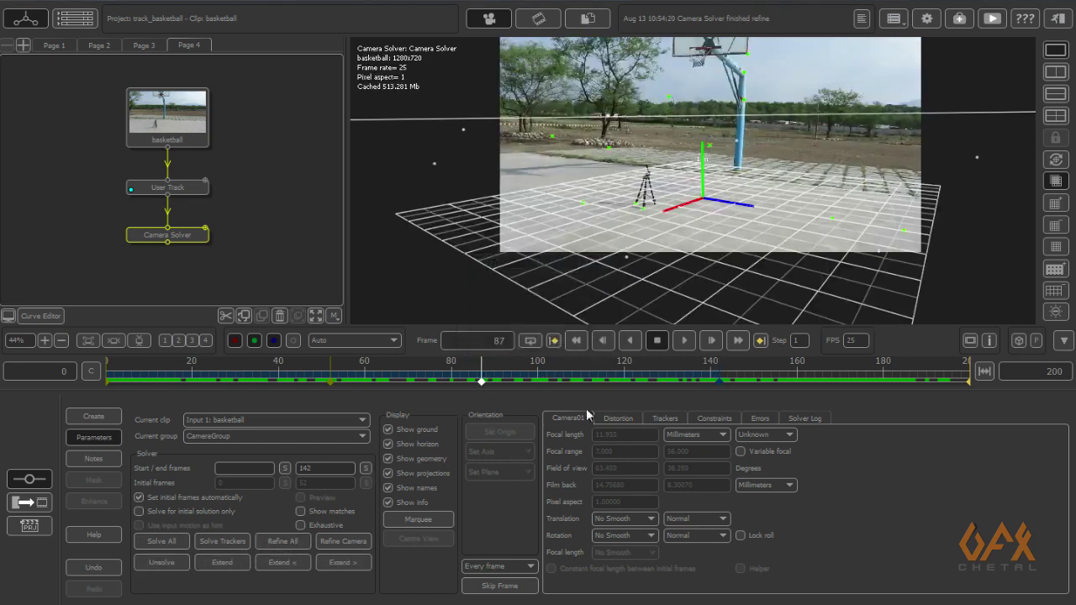
Set the solver's end frame to 200, extend the solve through the clip's last frame and refine all
left_click_drag(586, 375, 972, 382)
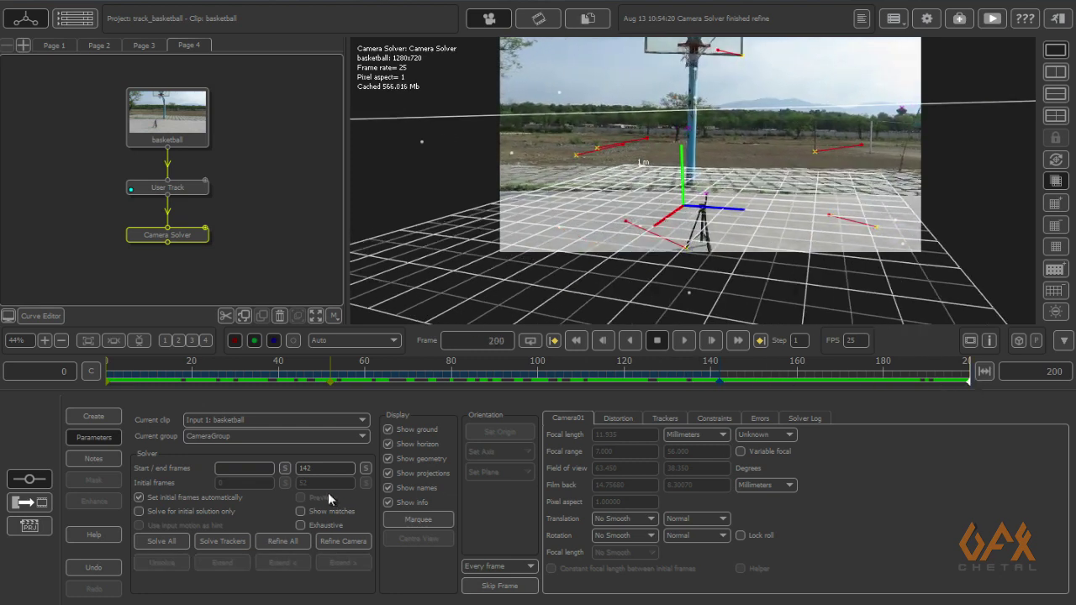
left_click(367, 465)
left_click(660, 376)
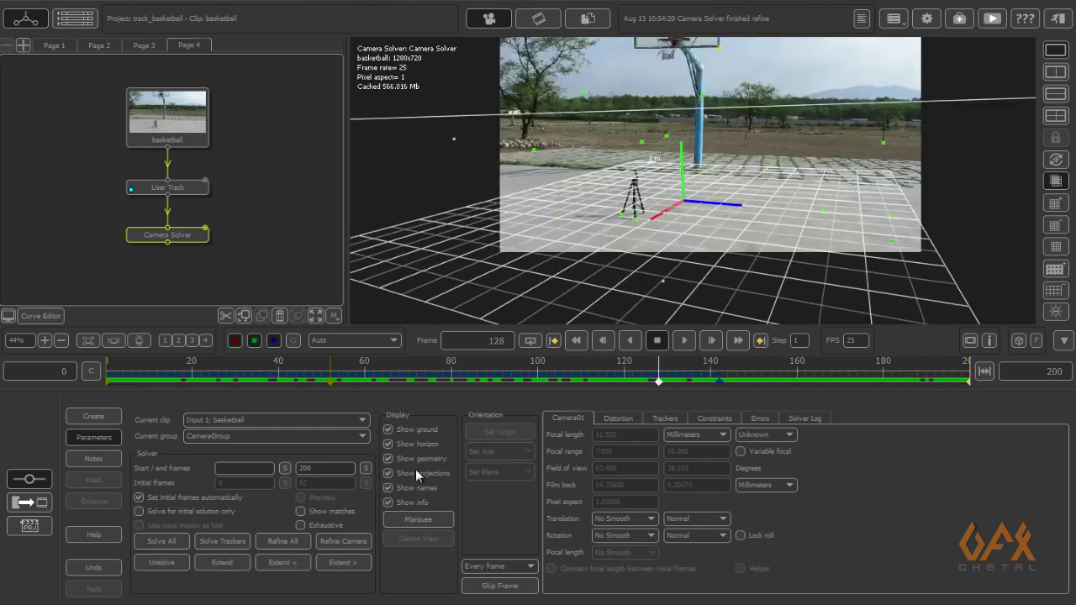
left_click(216, 563)
left_click(287, 544)
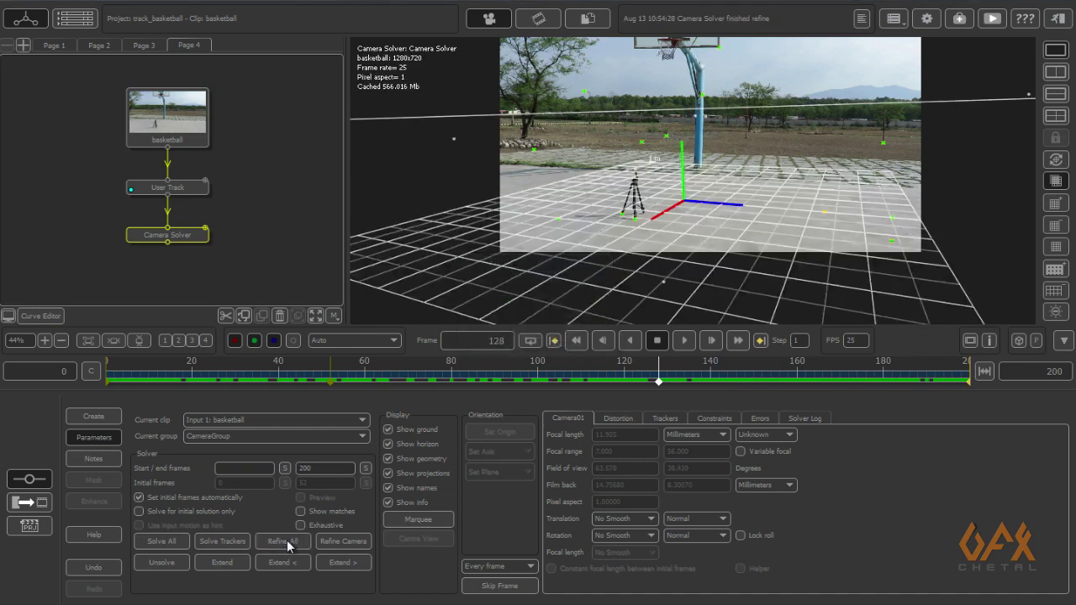
Check the solved shot back to frame 19 and add an Orient Scene node after Camera Solver
left_click_drag(925, 379, 186, 397)
middle_click_drag(127, 251, 148, 171)
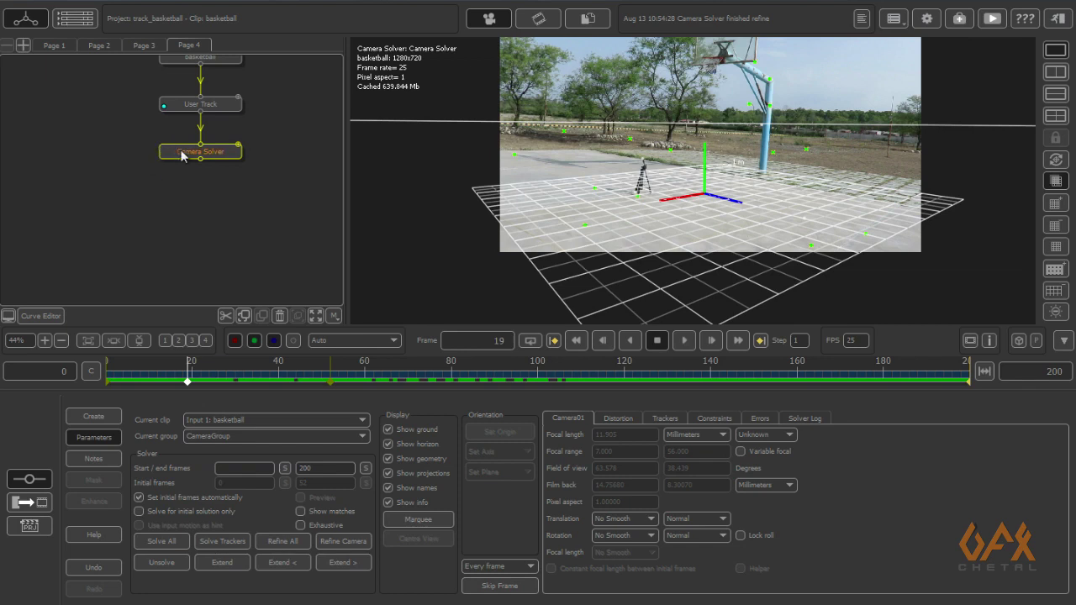
right_click(184, 150)
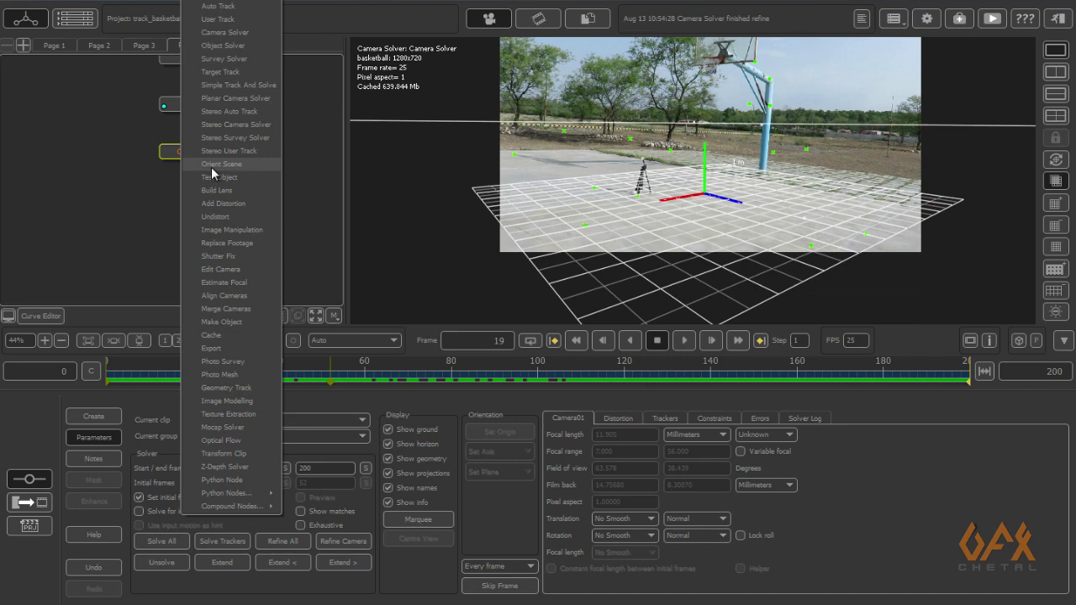
left_click(211, 165)
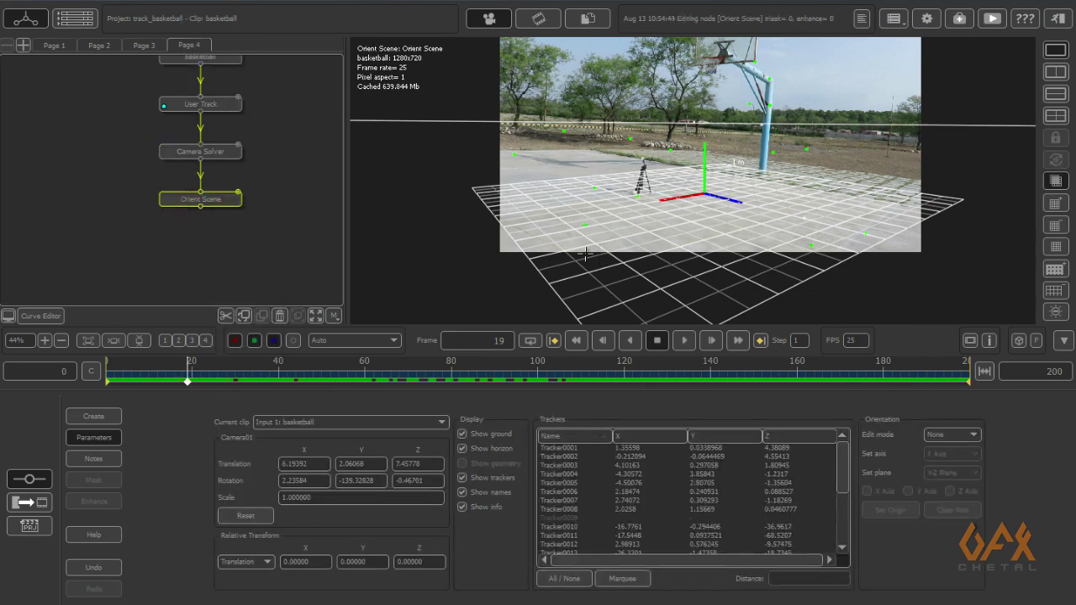
Select four trackers on the court floor at frame 19 and align the scene's X-Z plane to them
scroll(586, 254, "up", 5)
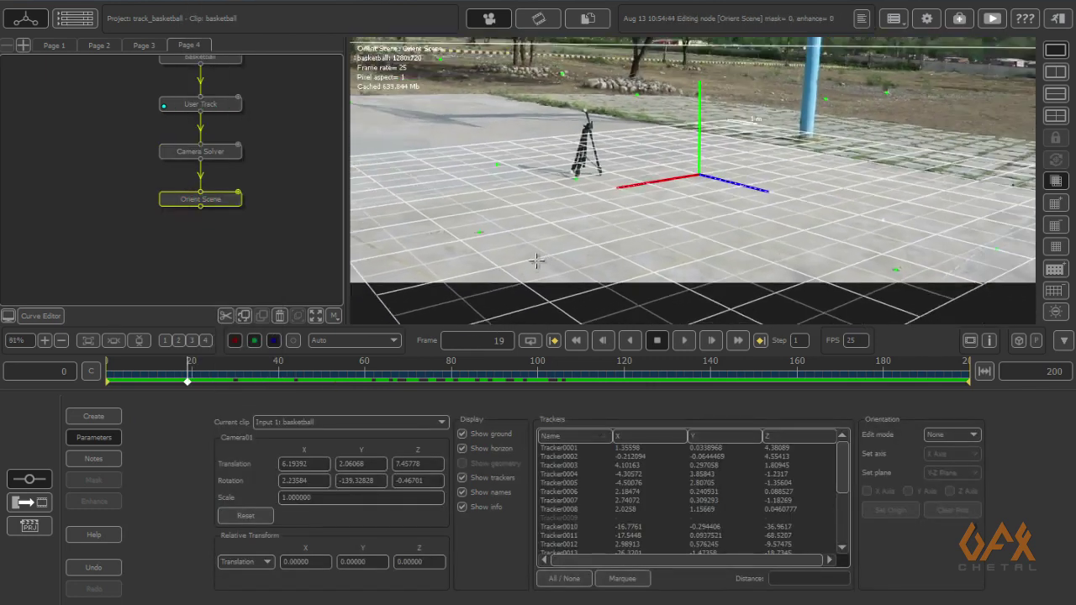
left_click(480, 230)
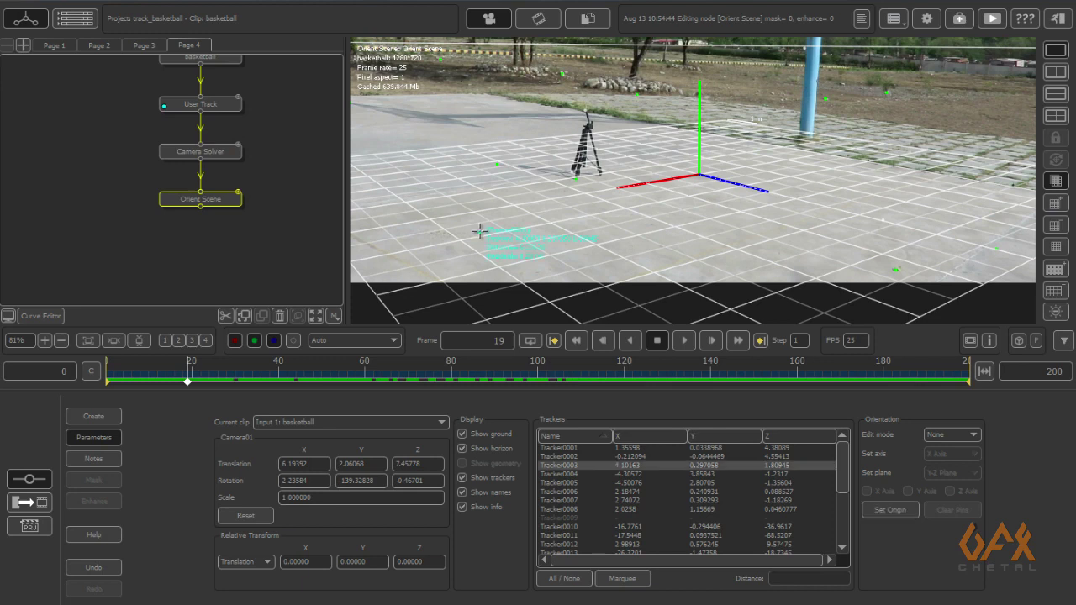
left_click(893, 269, "shift")
left_click(999, 249, "shift")
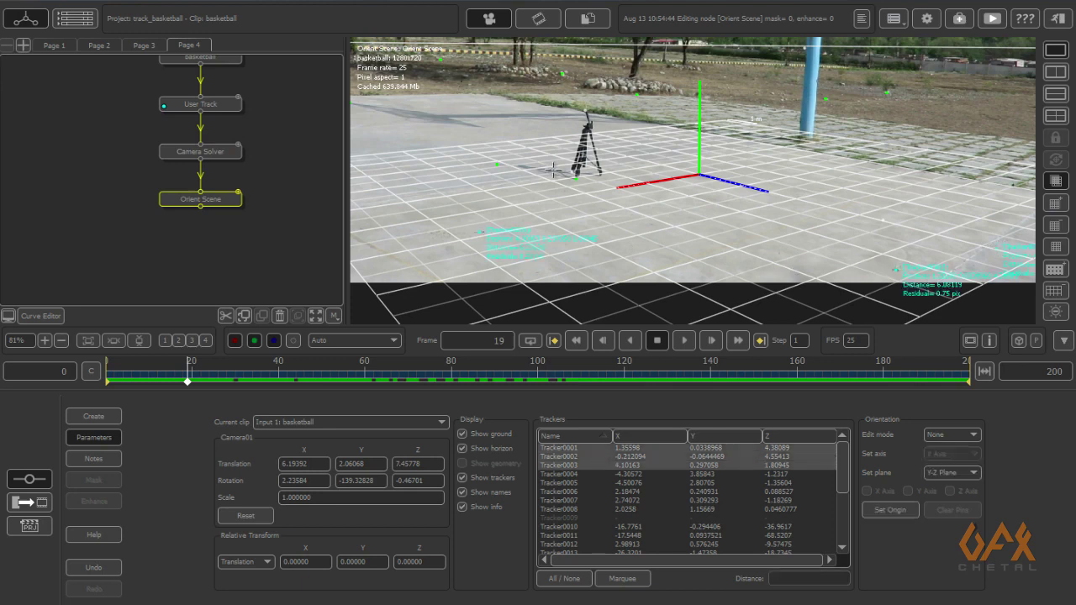
left_click(498, 164, "shift")
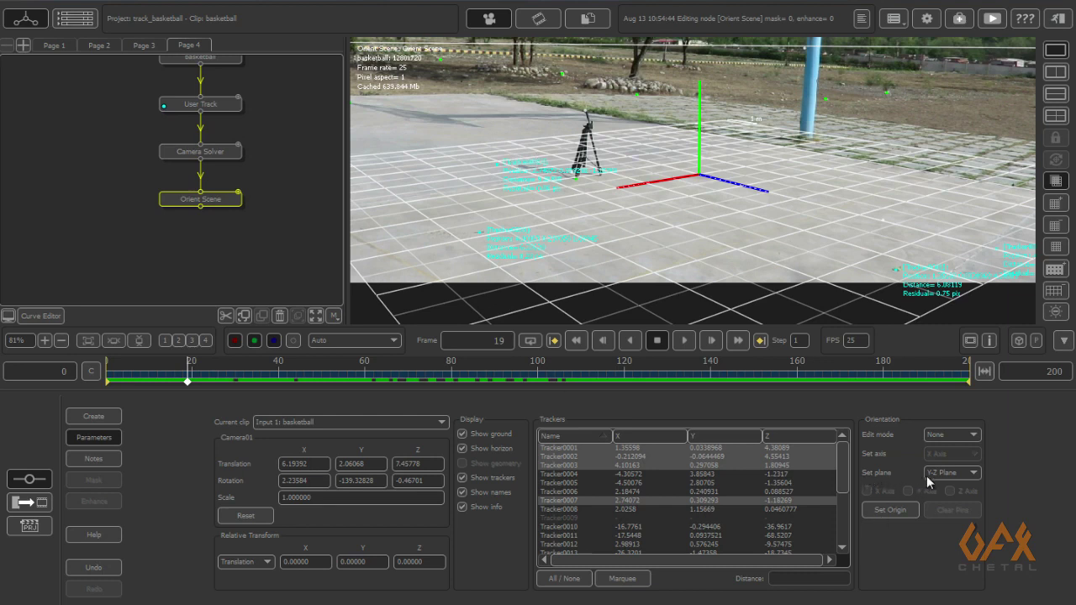
left_click(952, 473)
left_click(945, 496)
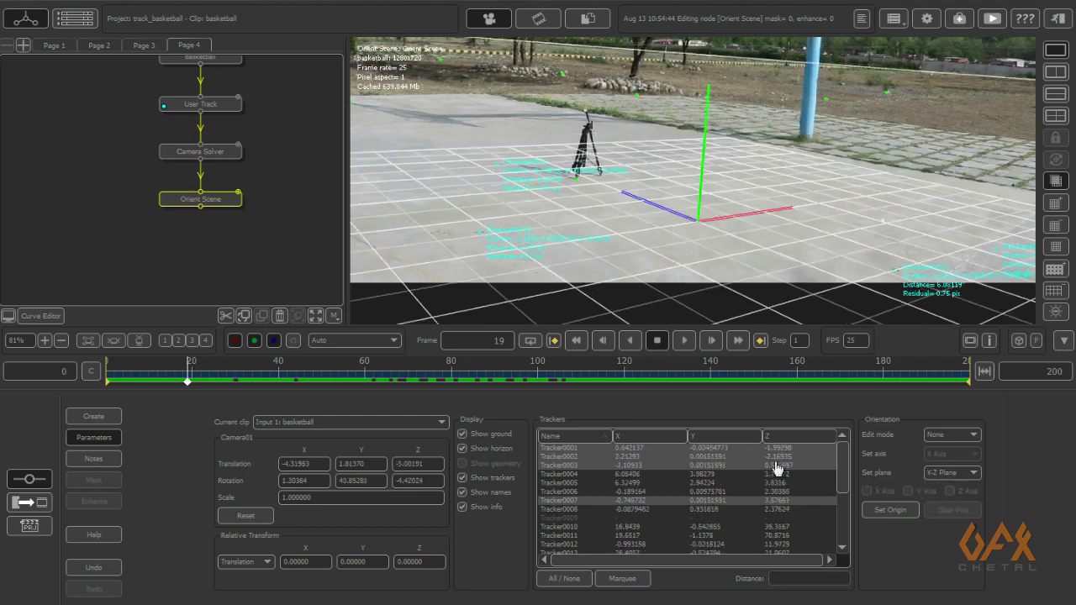
Set the scene origin at the tracker at the base of the tripod
left_click(554, 213)
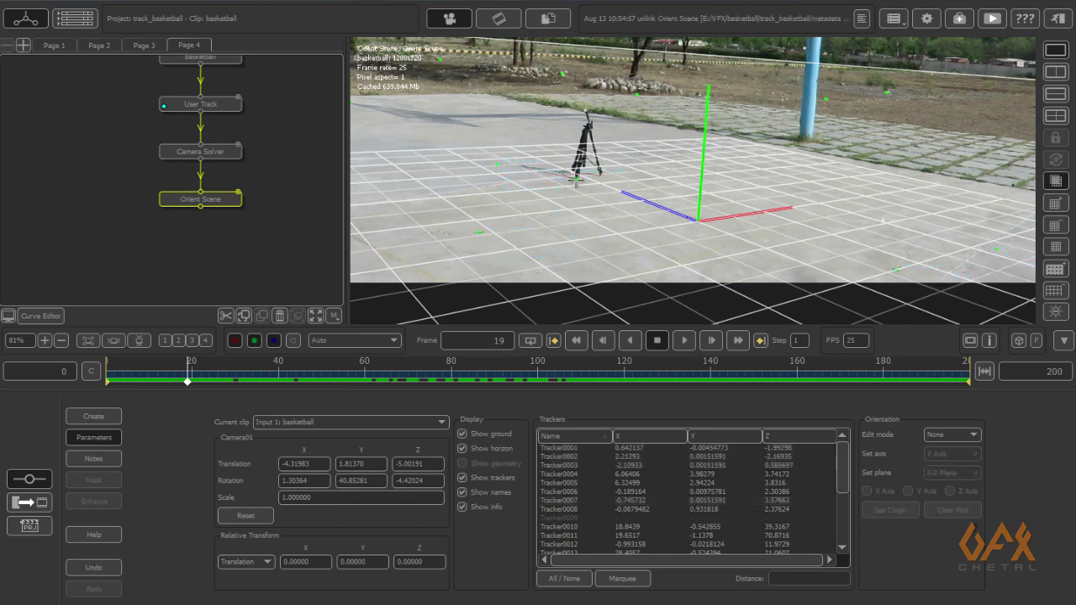
left_click(576, 178)
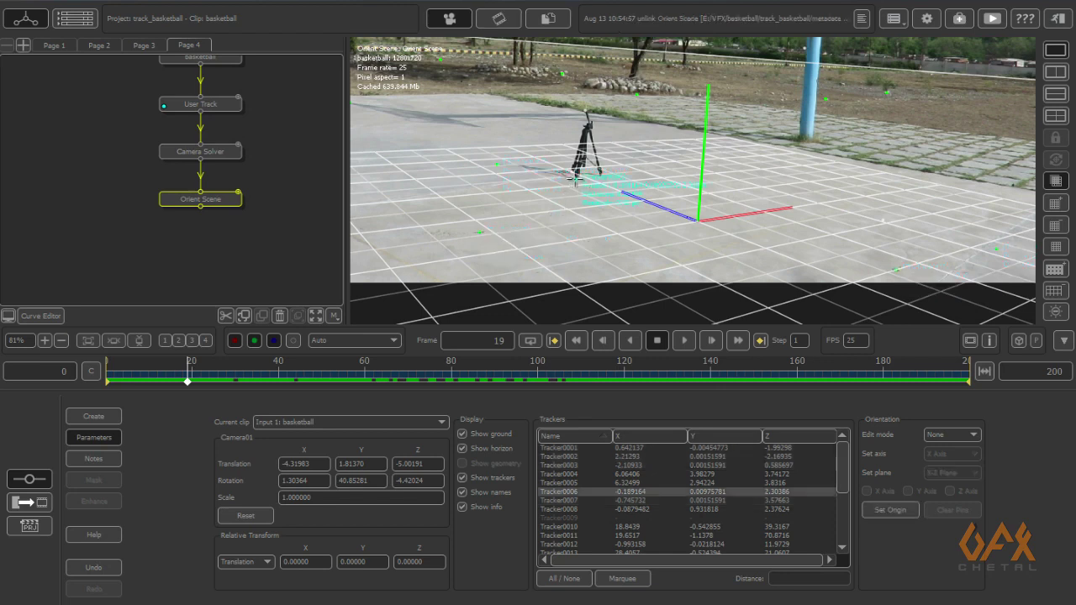
left_click(889, 509)
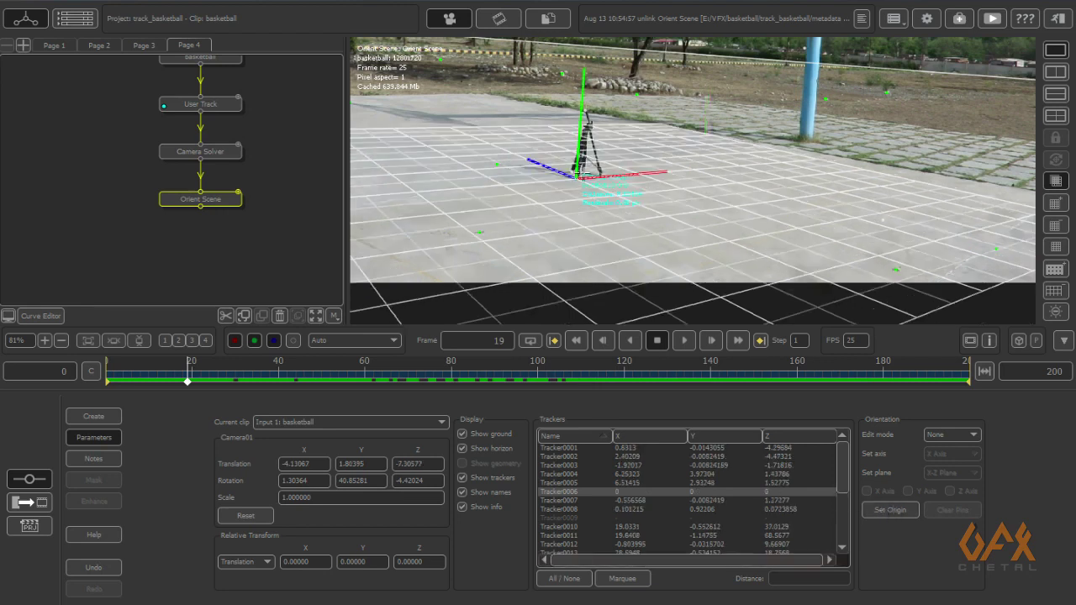
Rotate the scene orientation about 13 degrees around the vertical axis in Rotate mode and return the edit mode to None
left_click(944, 439)
left_click(943, 474)
left_click_drag(591, 209, 567, 199)
scroll(429, 140, "down", 10)
scroll(428, 193, "up", 6)
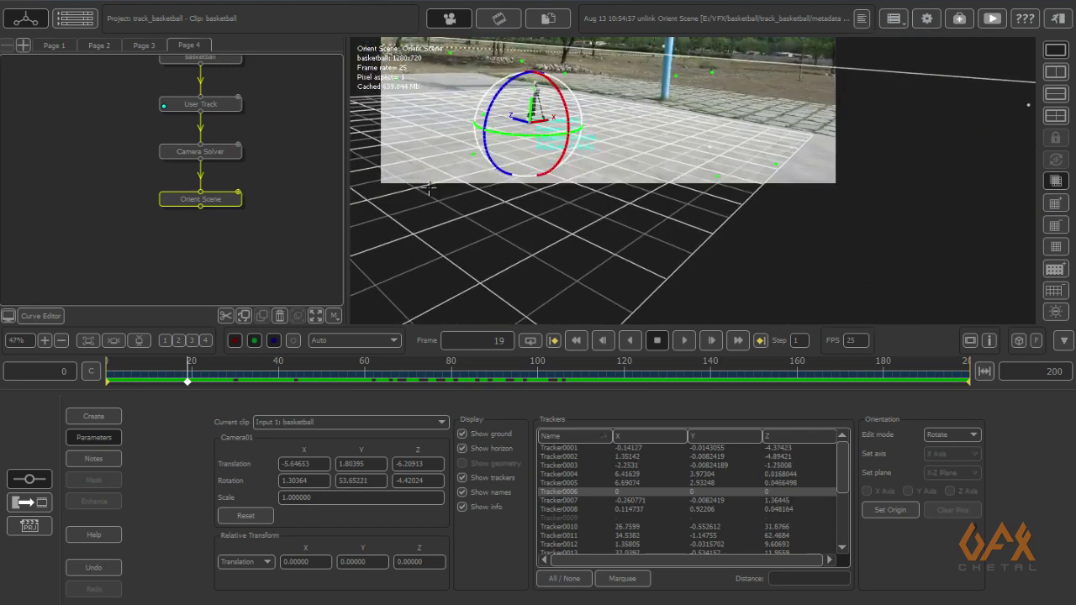
middle_click_drag(432, 234, 446, 304)
left_click(139, 343)
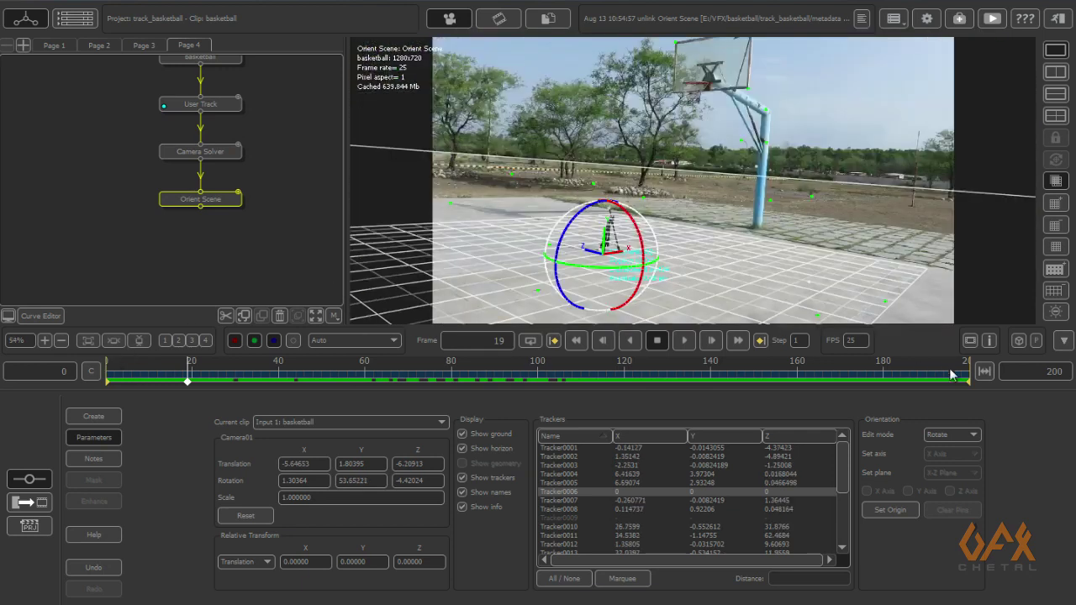
left_click(945, 431)
left_click(935, 445)
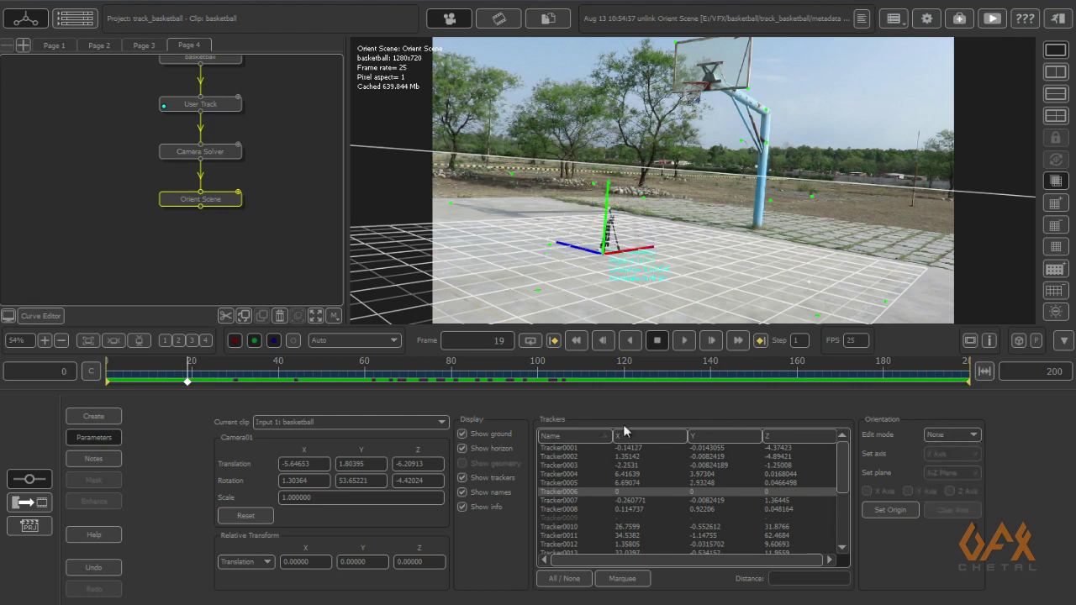
Play the oriented shot forward and scrub the clip to check how the ground grid and axes stick to the court
left_click(683, 341)
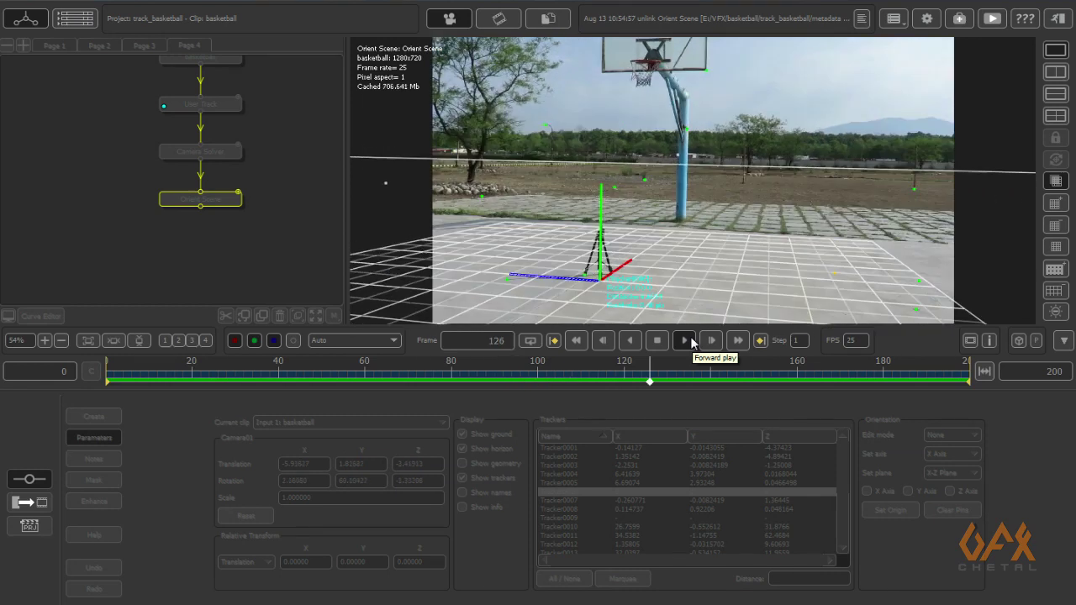
left_click(658, 340)
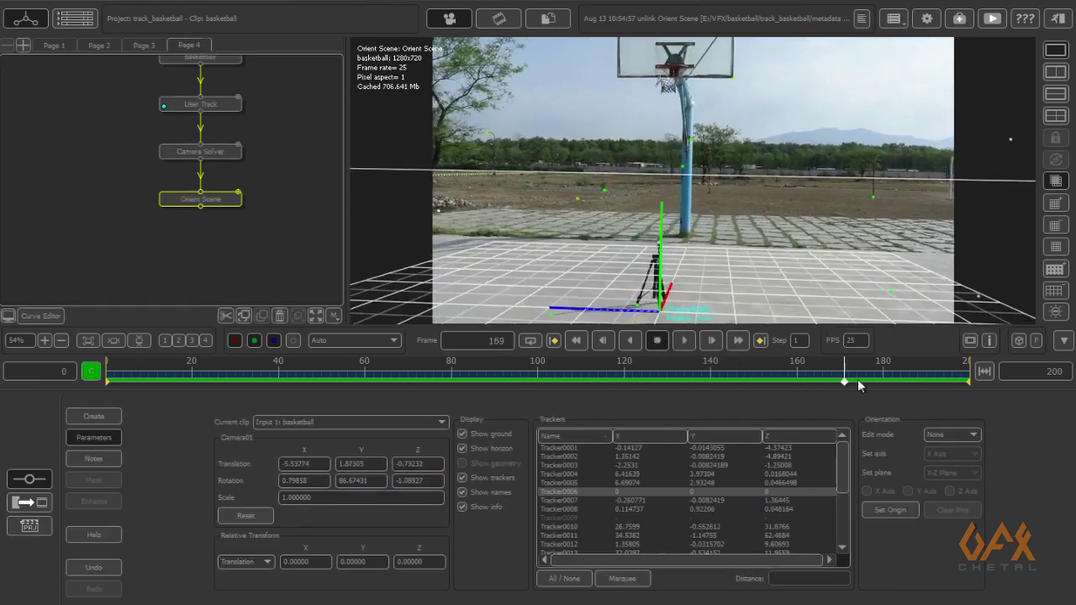
left_click(244, 385)
Add an Export node after Orient Scene and export the scene in Autodesk Maya 2011 Ascii format to basketball.ma
right_click(190, 226)
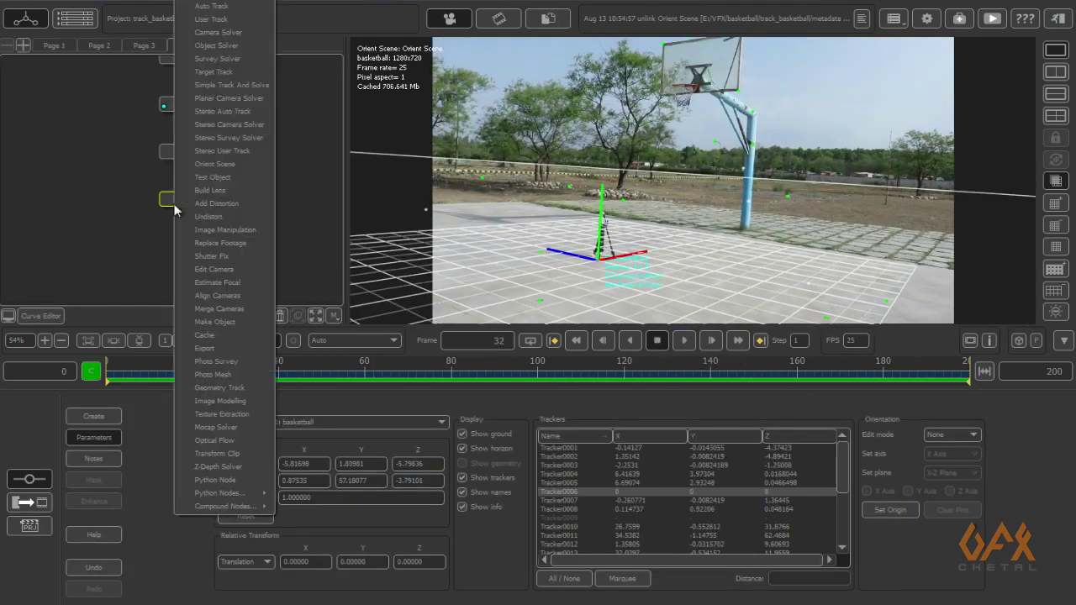
left_click(205, 349)
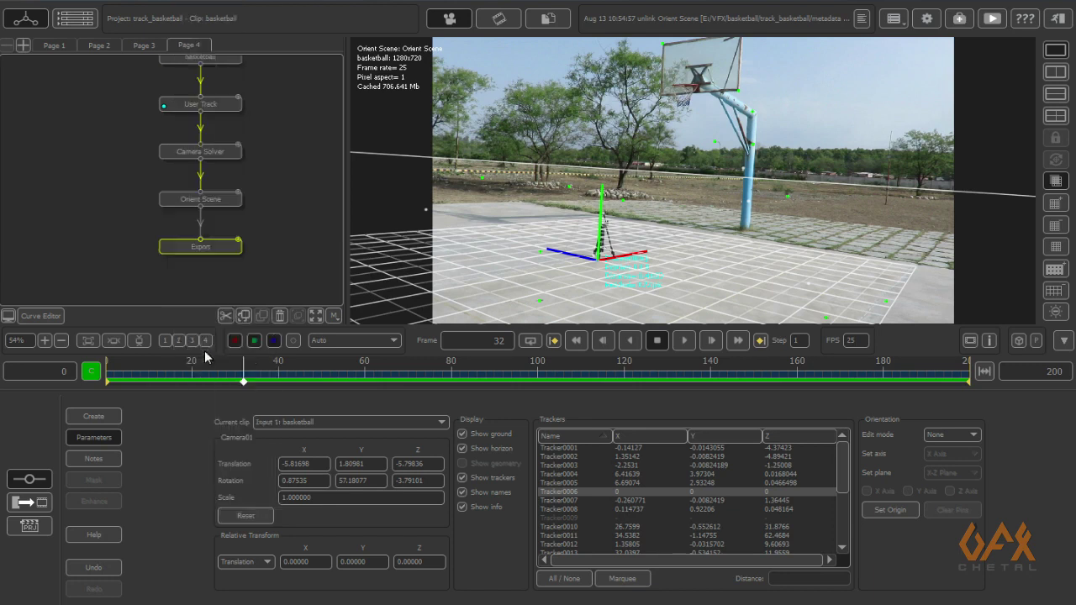
double_click(183, 247)
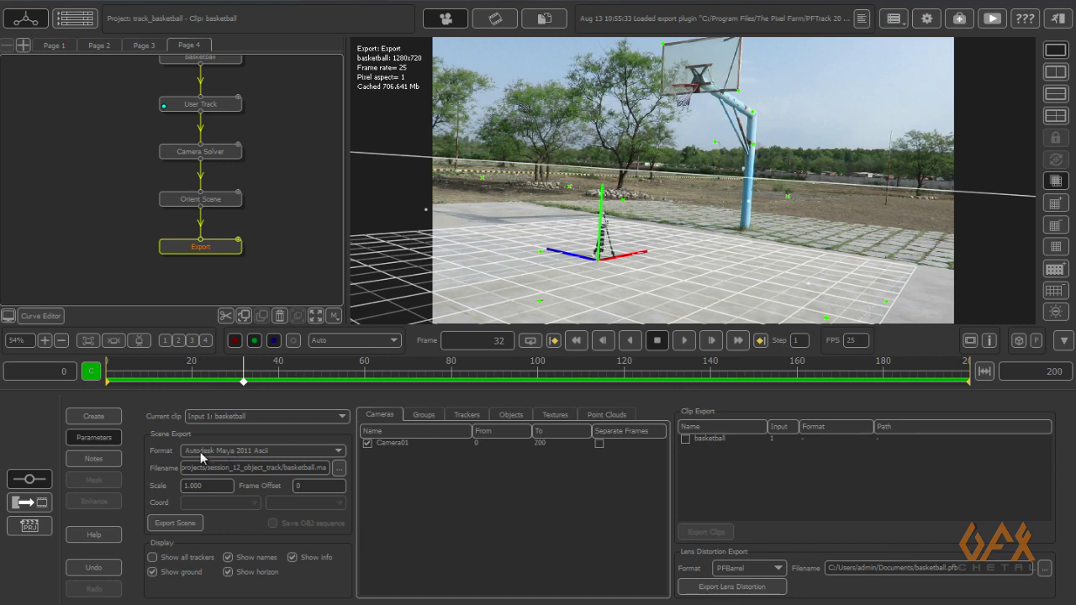
left_click(231, 450)
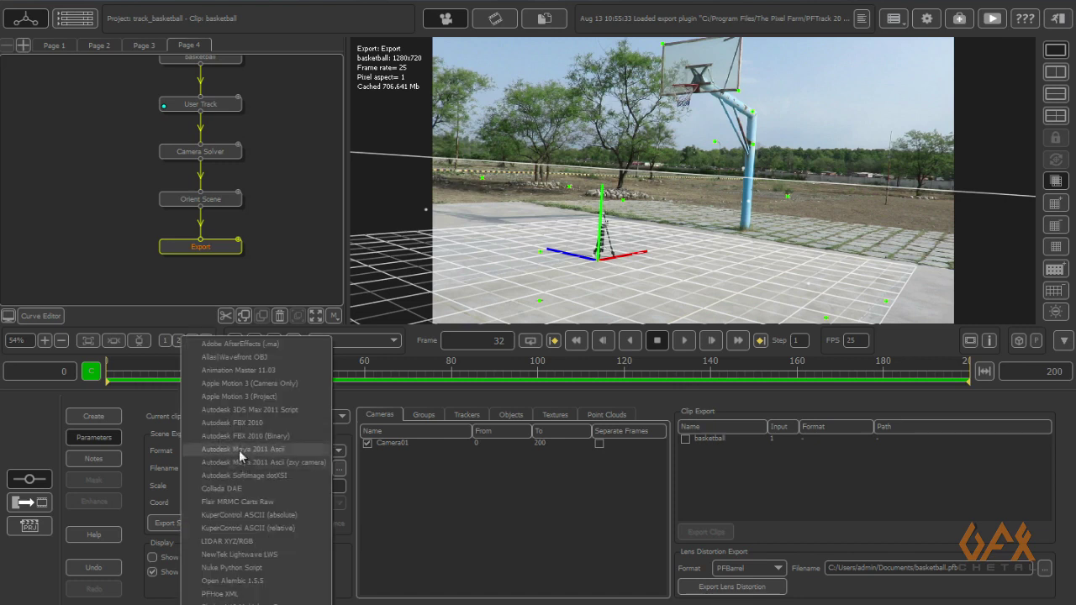
left_click(239, 450)
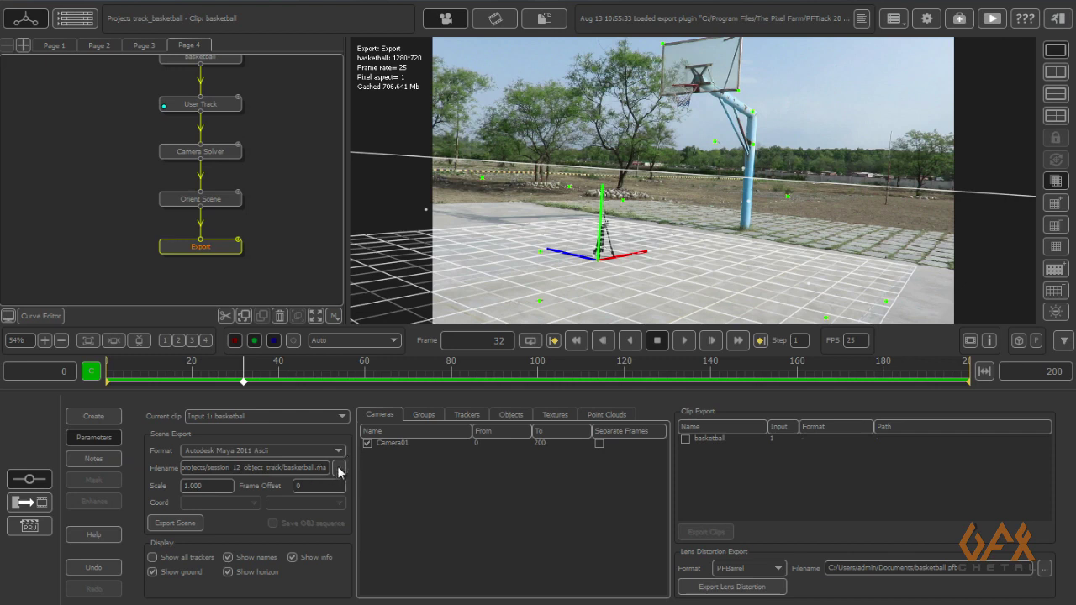
left_click(170, 525)
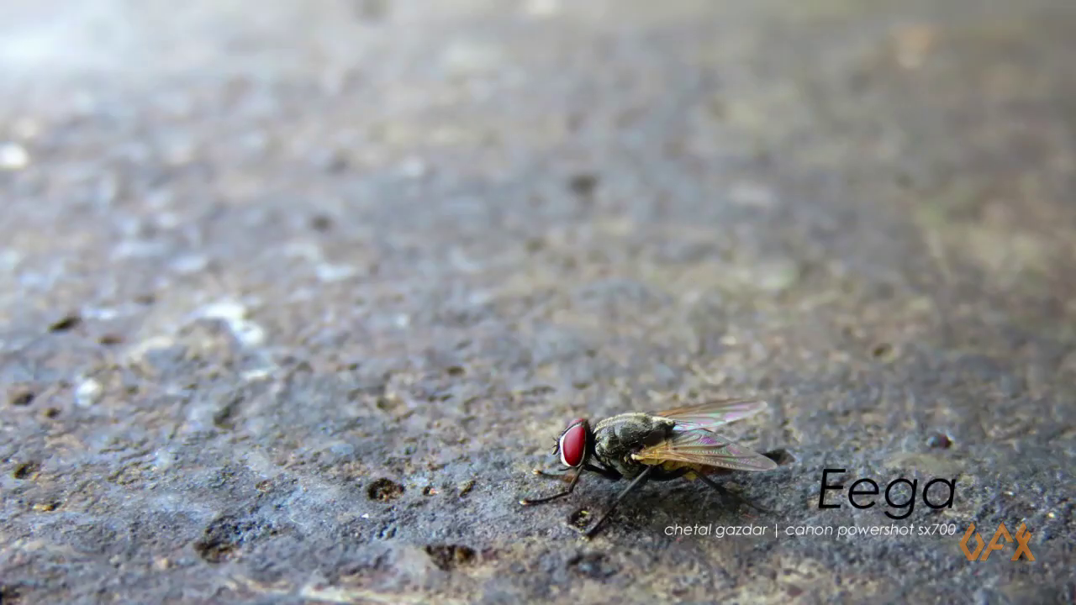
Switch to Maya's basket_ball_camera.ma scene, show the channel box and check the camera match by playing and scrubbing to frame 93
mouse_move(253, 602)
left_click(309, 574)
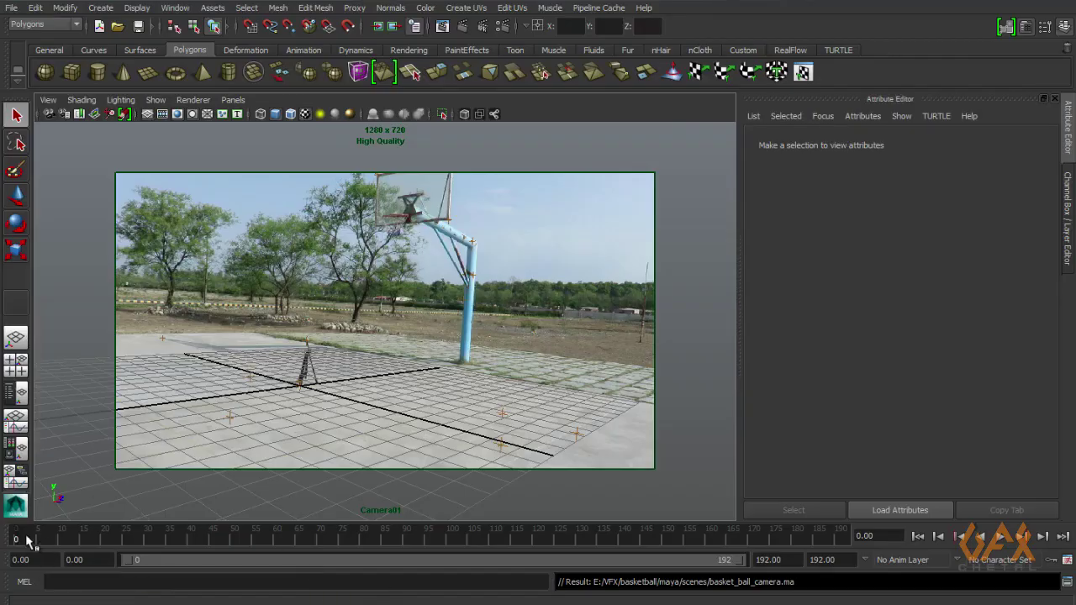
key("alt+v")
left_click_drag(16, 541, 363, 534)
left_click(1065, 26)
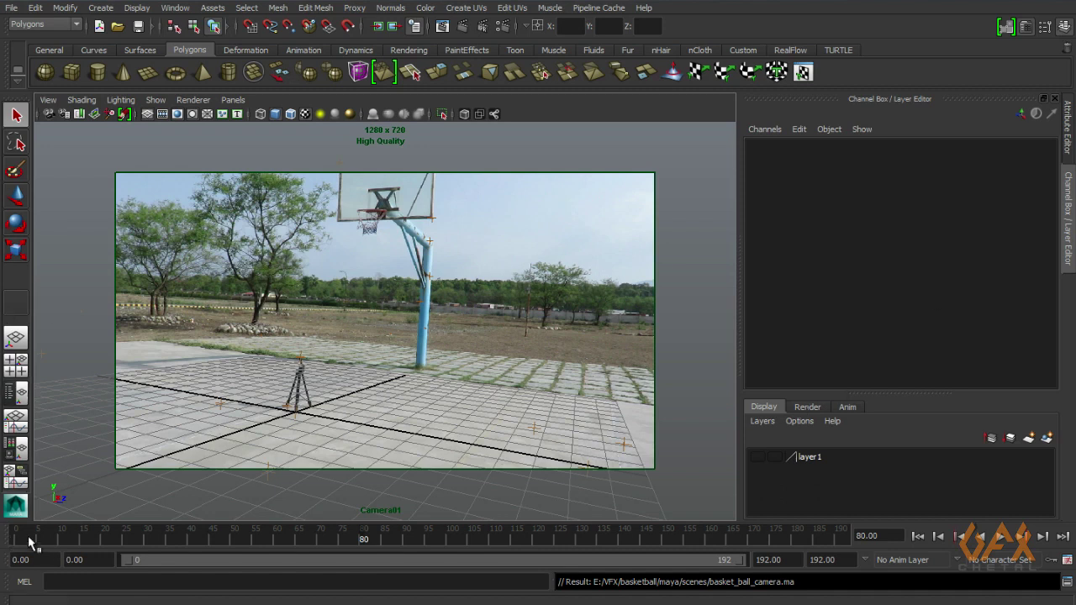
left_click(3, 545)
left_click_drag(3, 545, 420, 528)
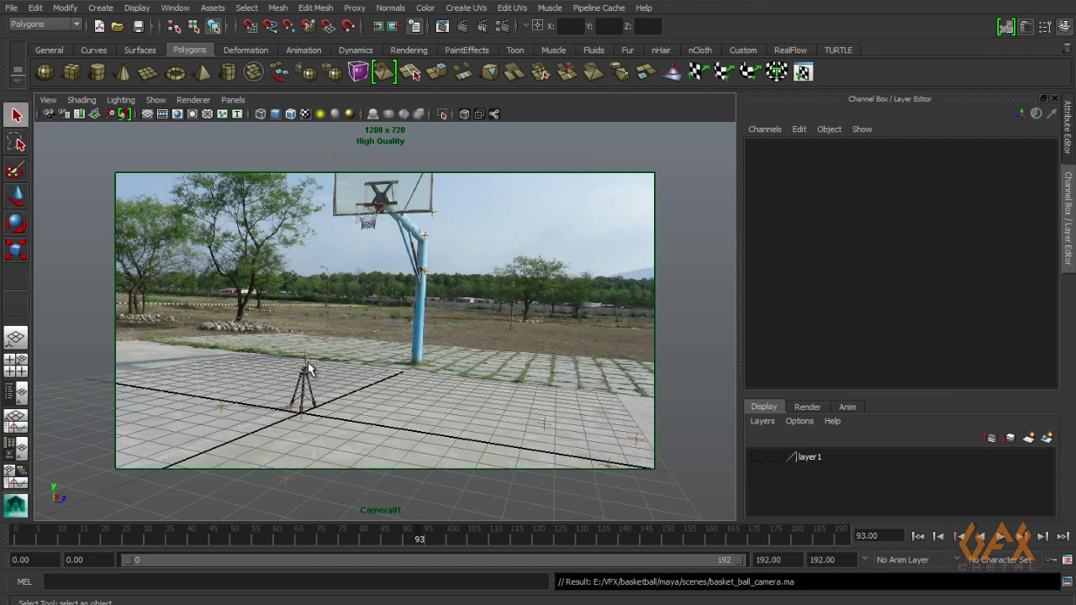
Scale the tracker locator on top of the tripod to 1.273 and the floor locator Tracker0007 to 1.495
left_click(221, 410)
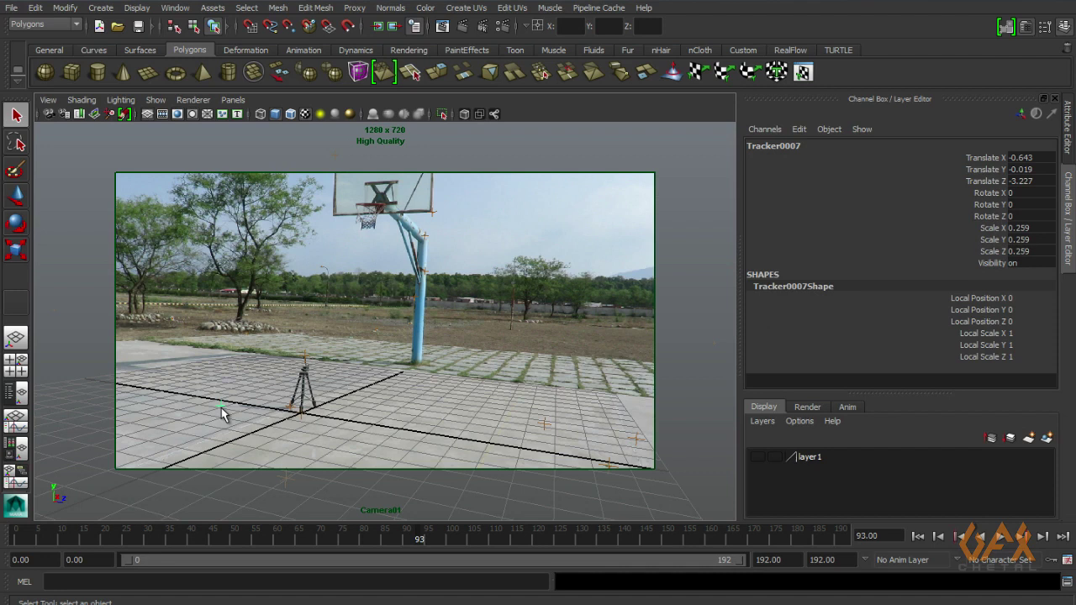
left_click(306, 361)
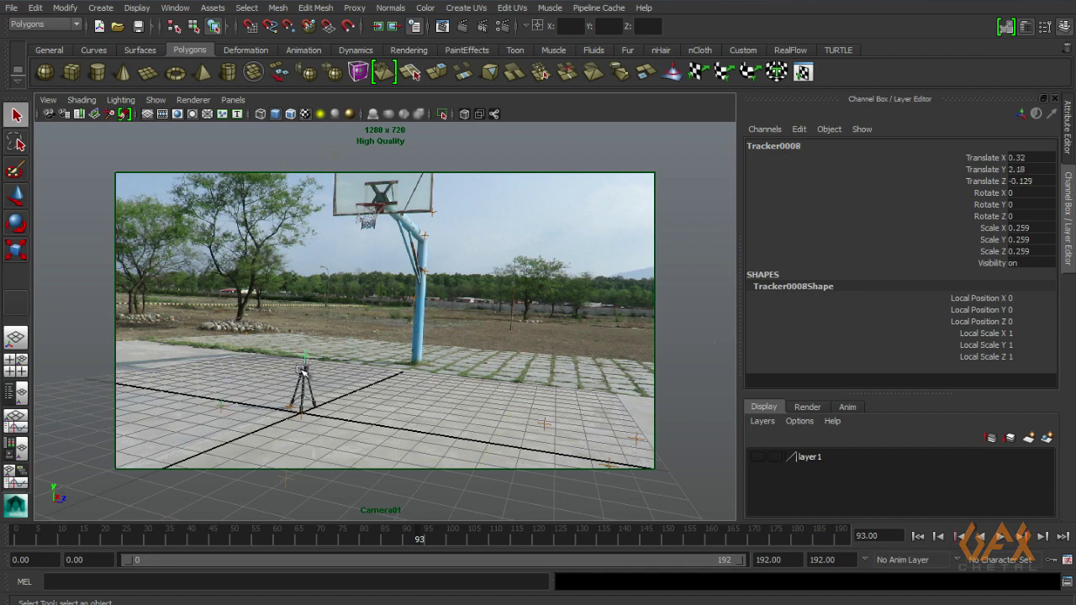
key("r")
left_click_drag(304, 360, 353, 345)
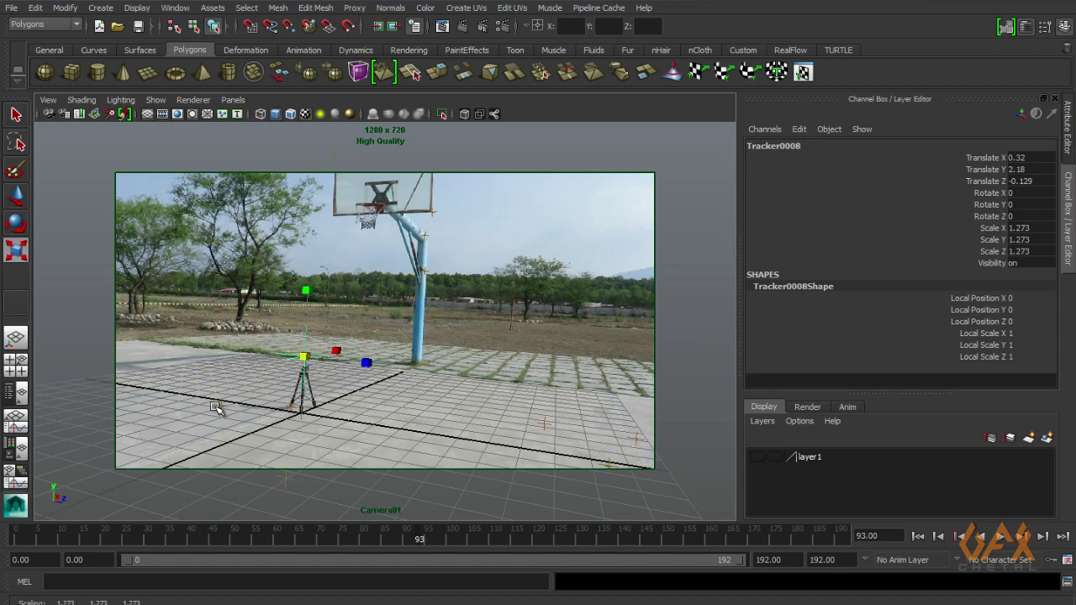
left_click(221, 407)
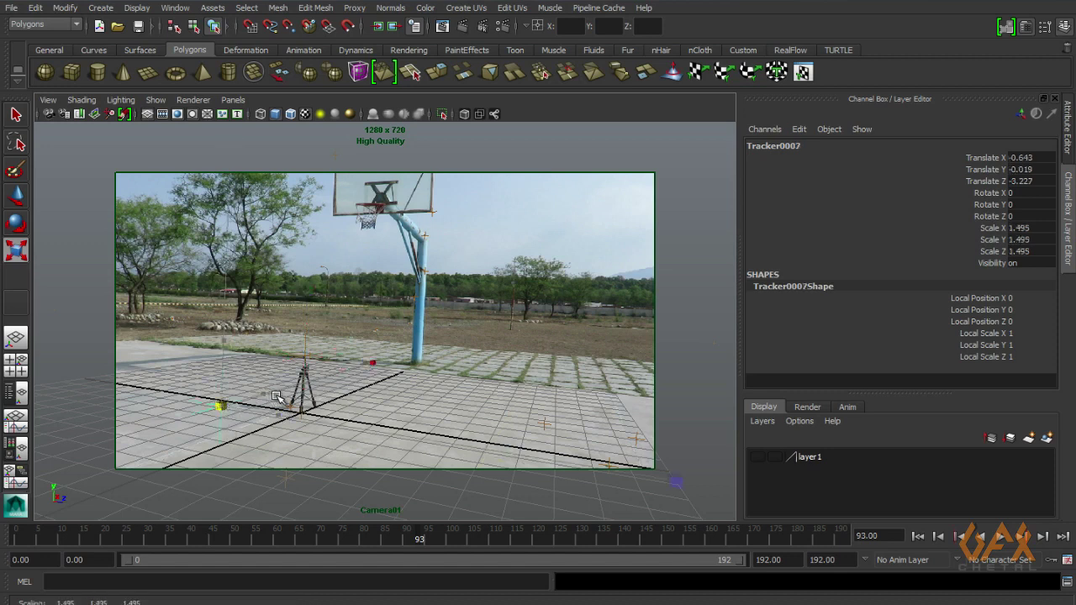
left_click(193, 367)
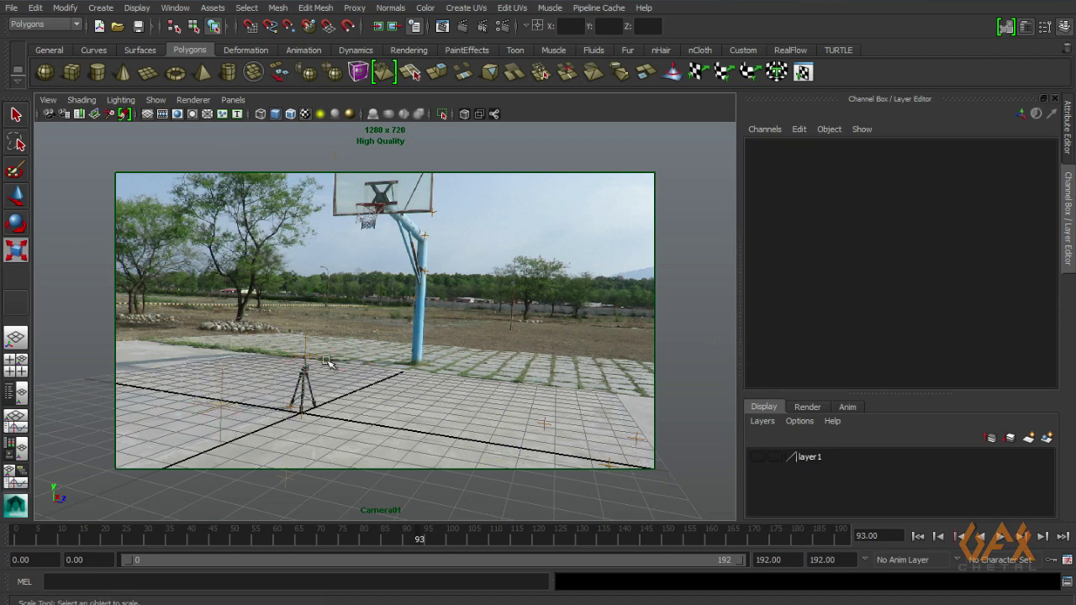
Select the two enlarged locators in turn and check their tracking by scrubbing through the timeline to frame 130
left_click(288, 371)
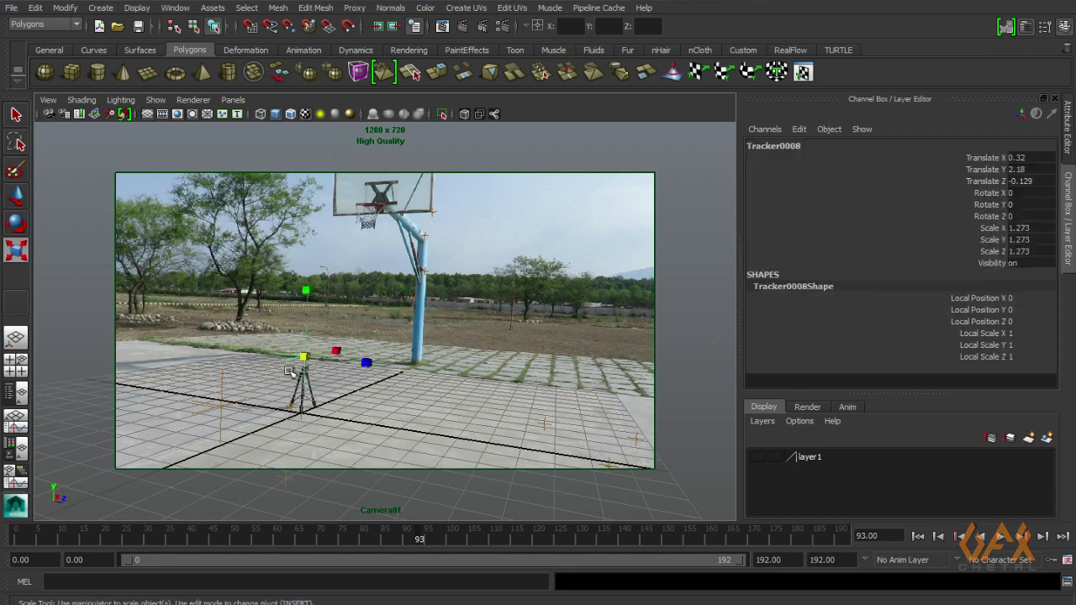
left_click(225, 403)
left_click_drag(175, 540, 577, 508)
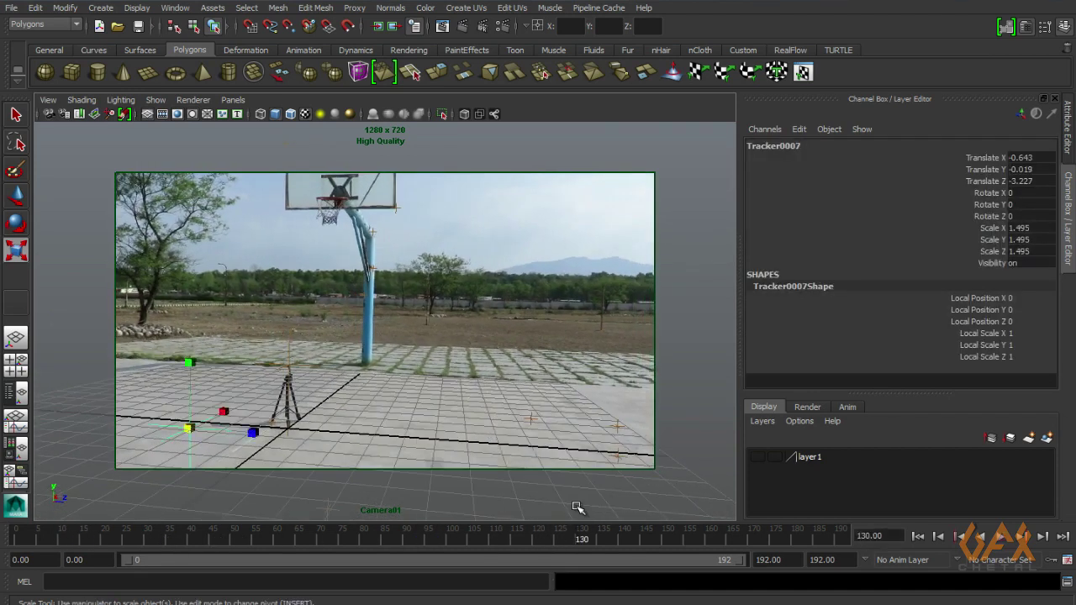
left_click(158, 365)
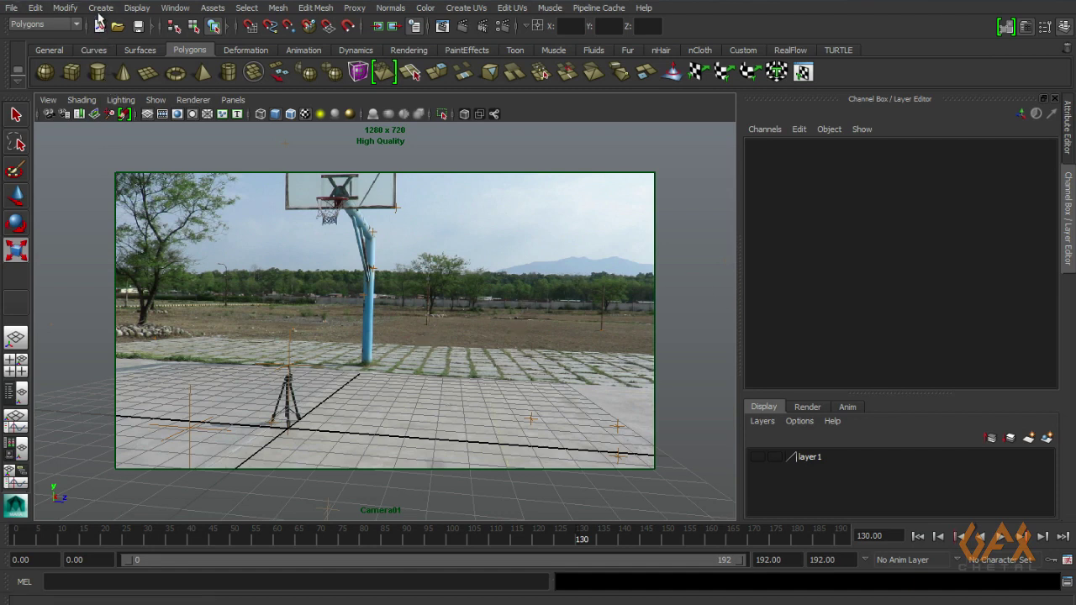
Create a directional light and move it from the origin along the court floor to about X 0.73, Y 0.064, Z 4.844
left_click(98, 10)
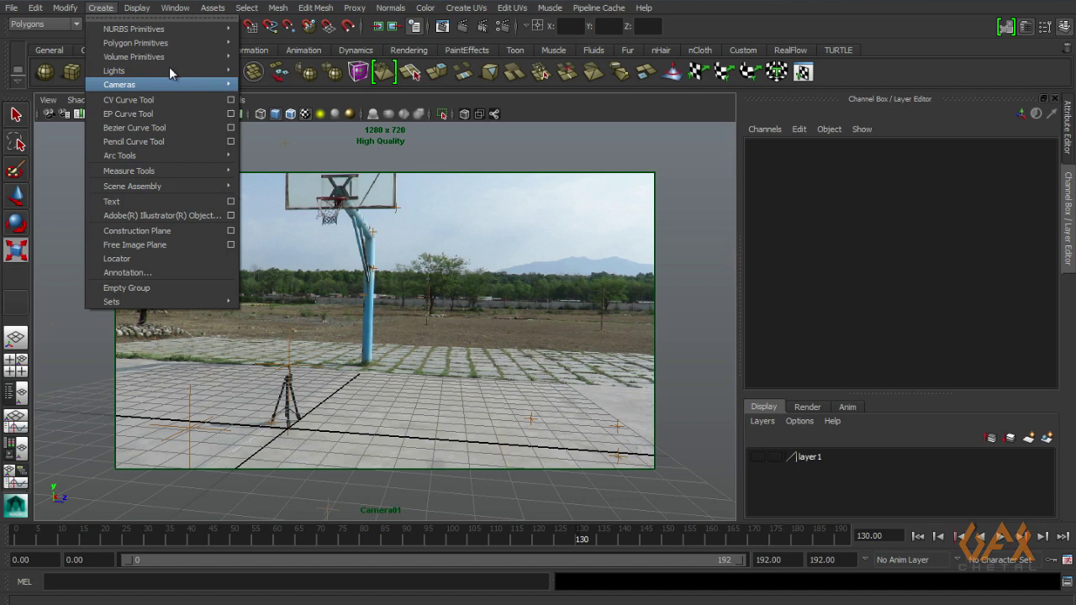
mouse_move(169, 66)
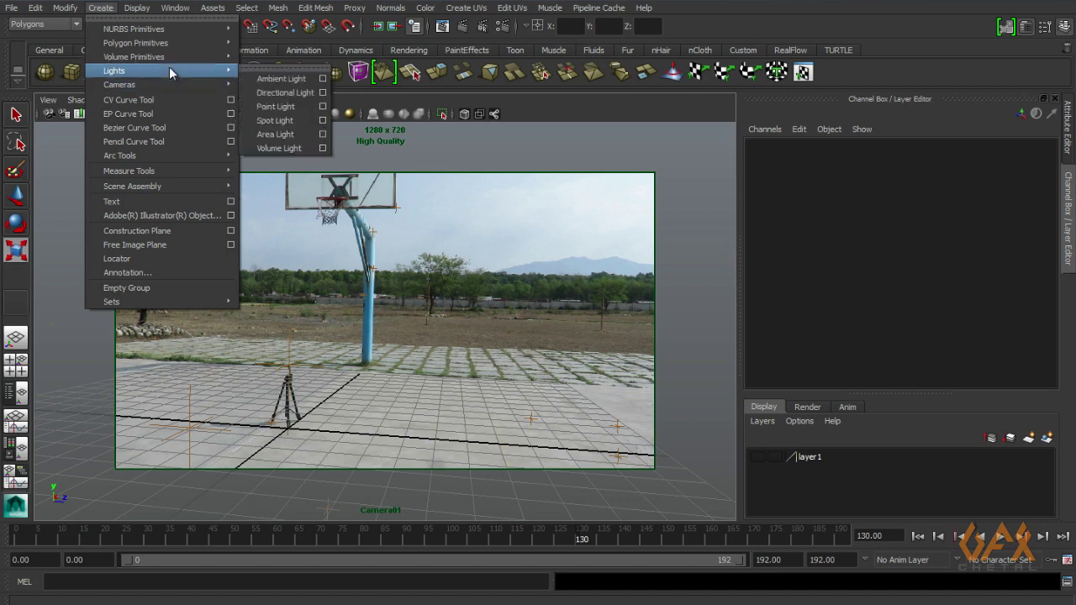
left_click(284, 92)
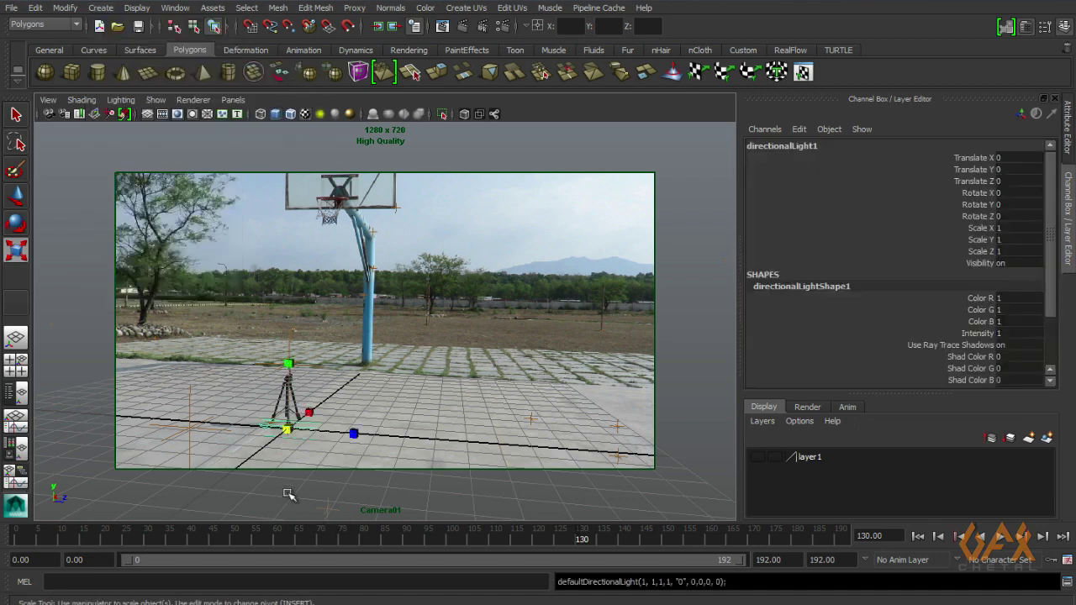
key("w")
left_click_drag(288, 430, 436, 435)
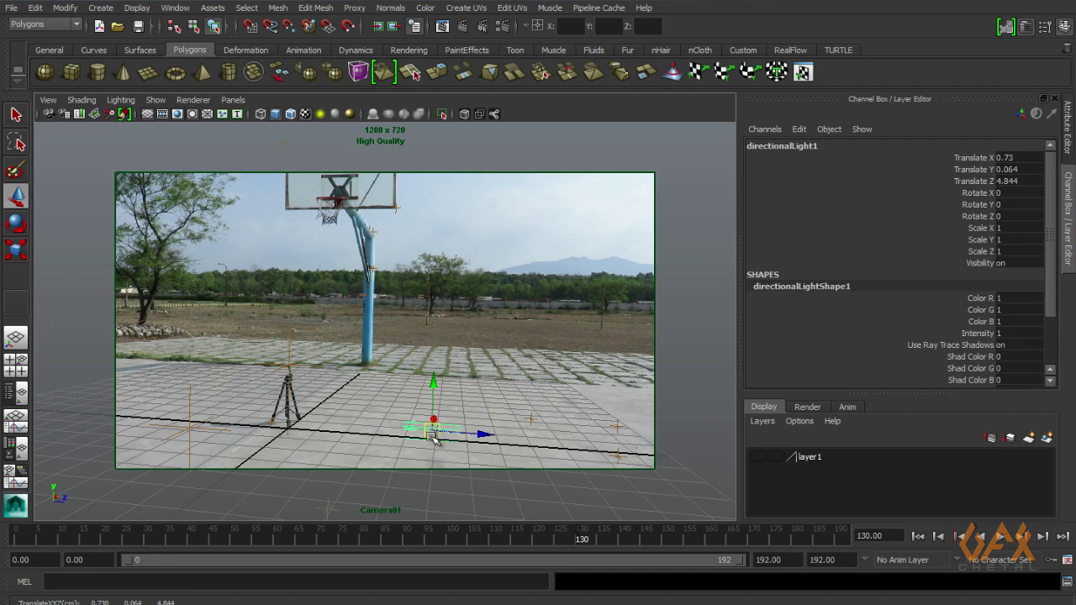
Point-snap the directional light to a locator on the court floor and then onto the locator on top of the tripod
key("v")
left_click_drag(434, 430, 532, 418)
middle_click_drag(423, 433, 295, 367)
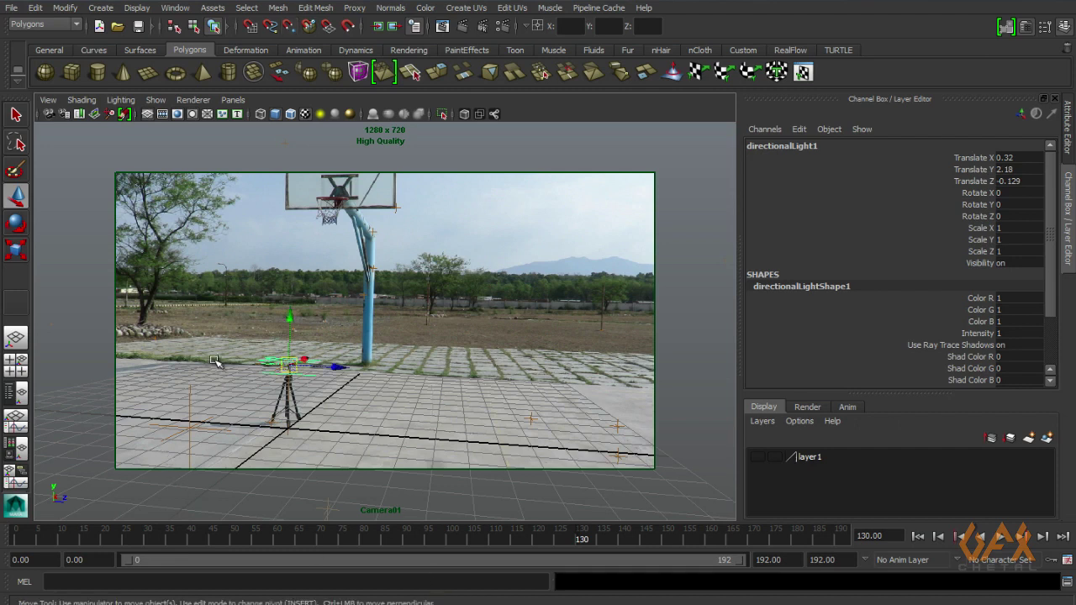
Aim the directional light at the large locator on the court floor by placing its light target on that locator
key("t")
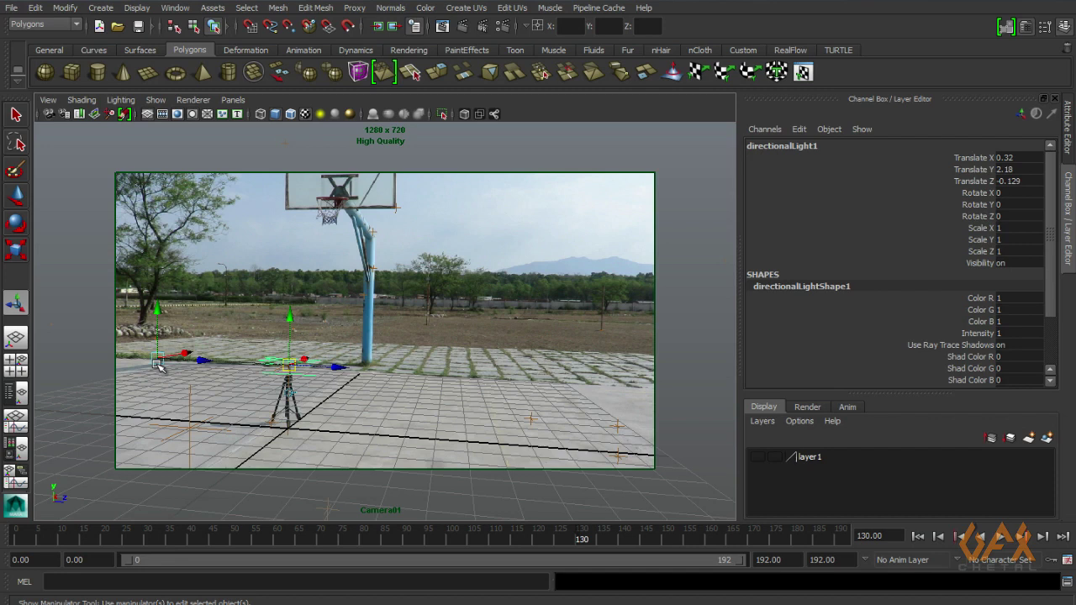
left_click_drag(158, 363, 190, 432)
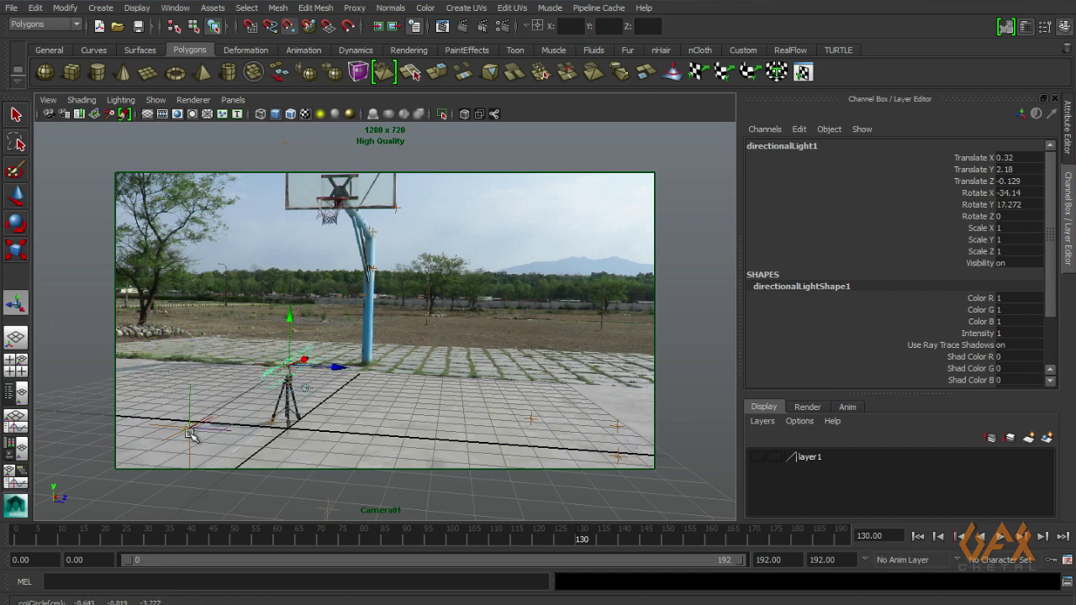
left_click(190, 433)
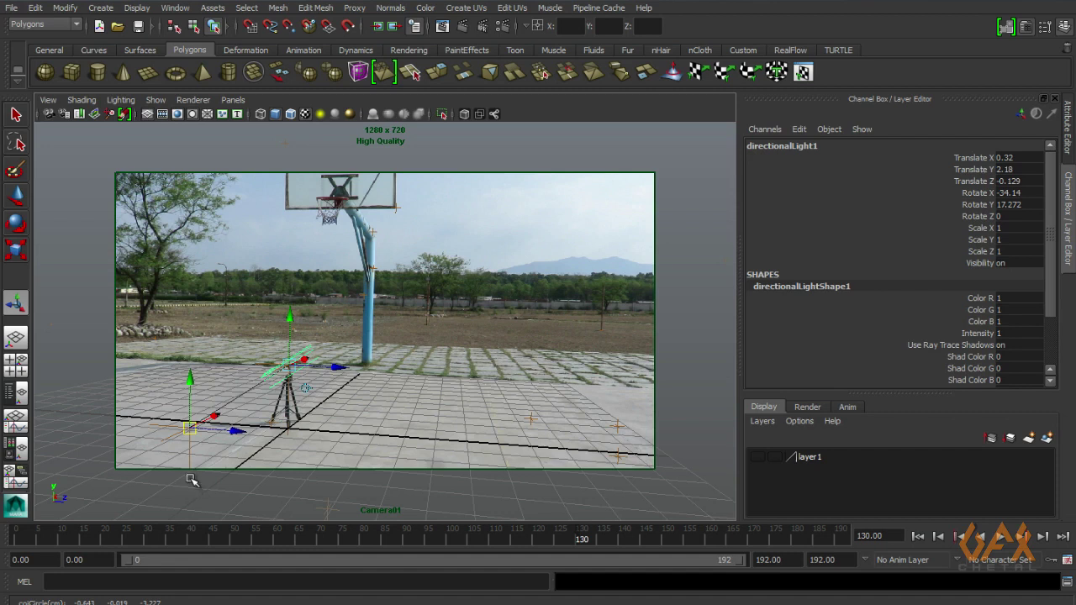
key("w")
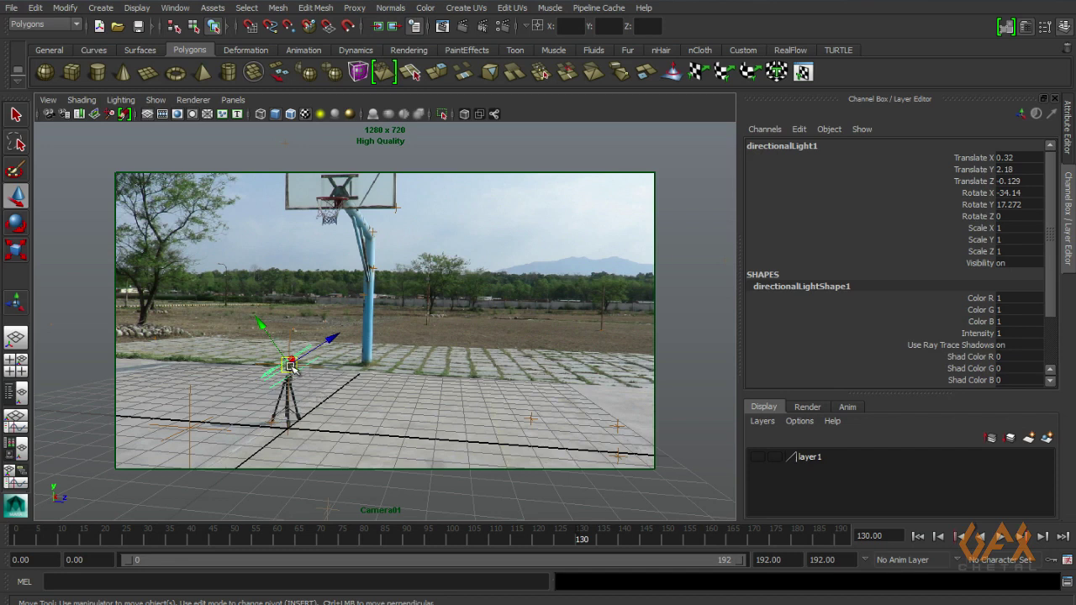
key("t")
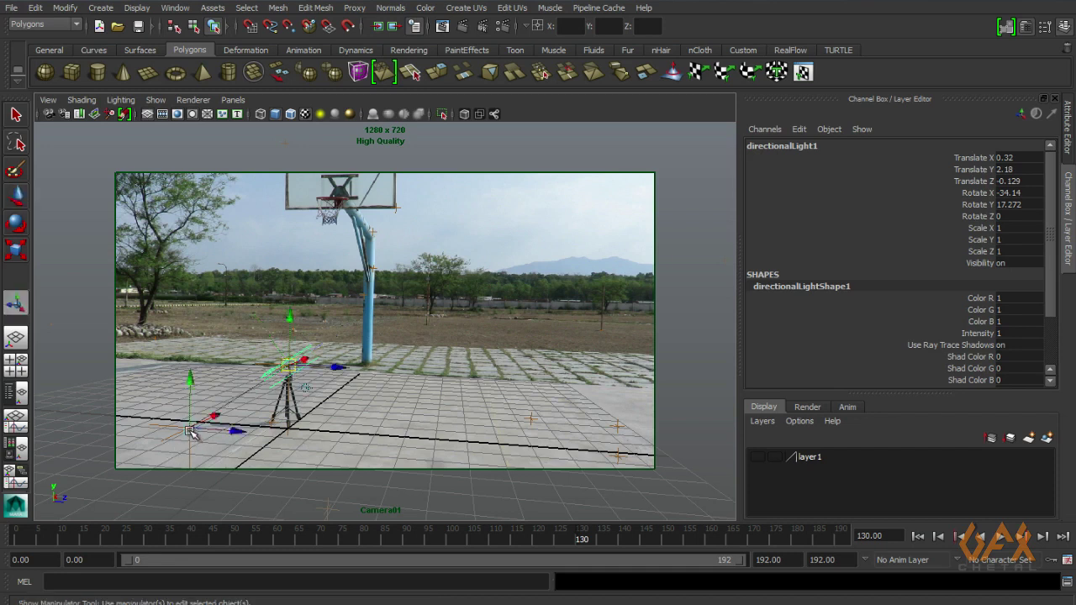
key("w")
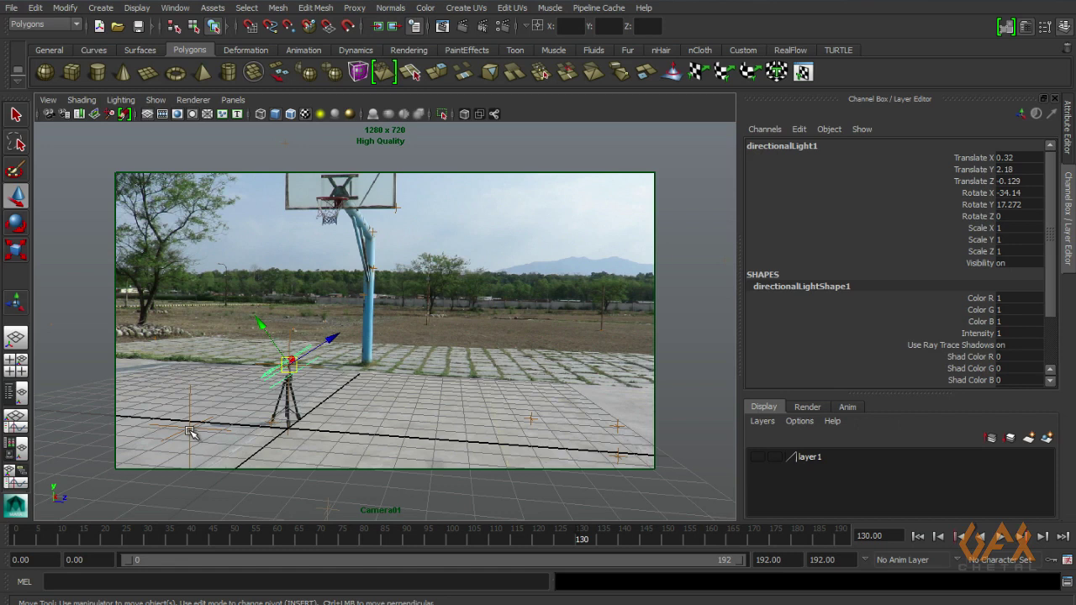
Render frame 24 with mental ray, keep the image in the render view and minimize the window
mouse_move(109, 538)
left_mouse_down()
mouse_move(42, 531)
mouse_move(123, 538)
left_mouse_up()
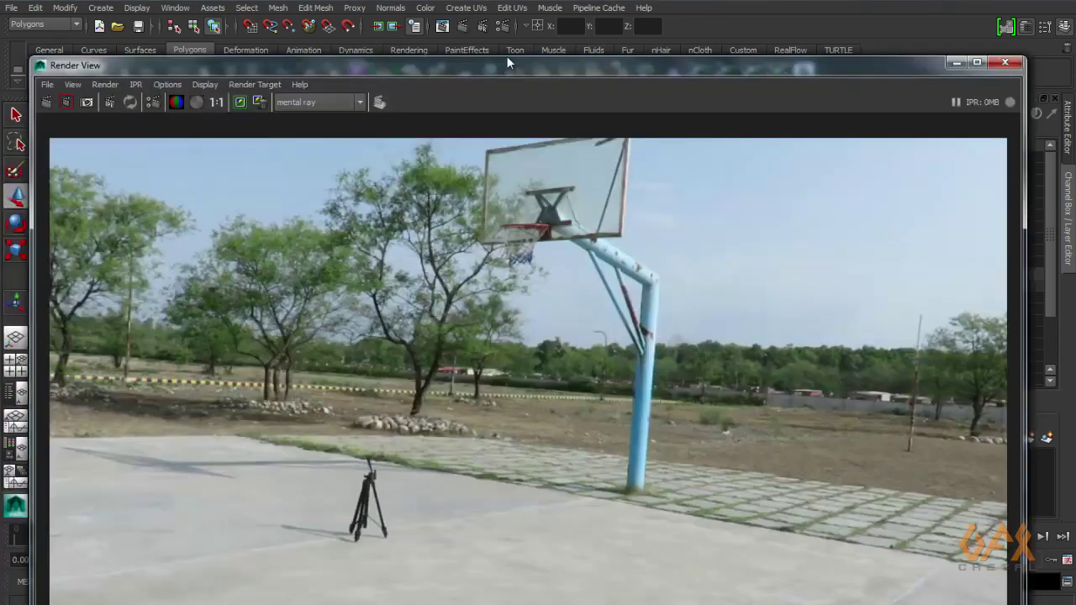
left_click_drag(504, 69, 509, 8)
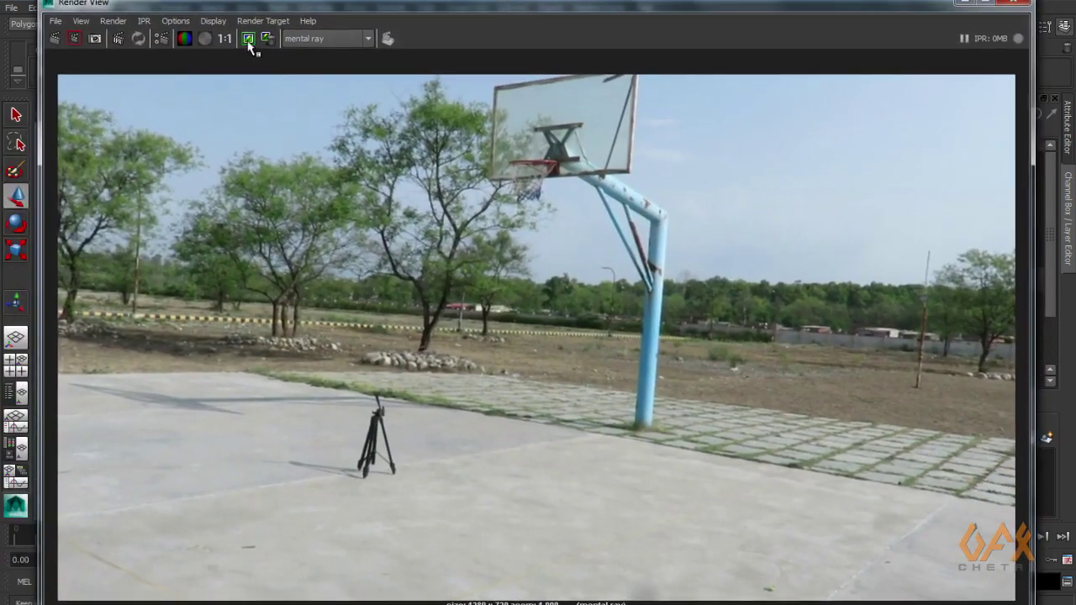
left_click(249, 40)
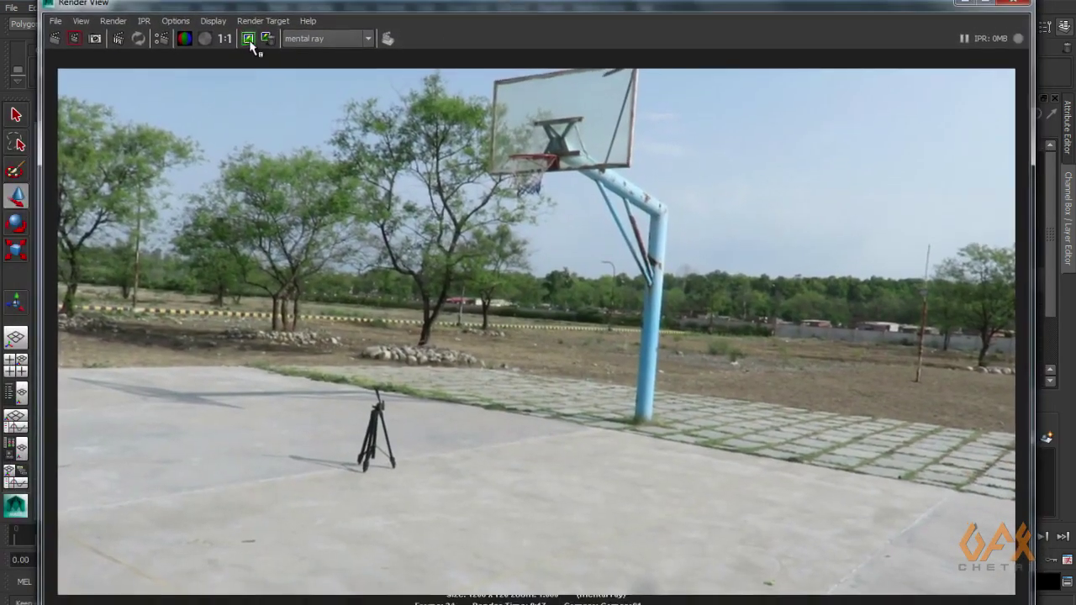
left_click(964, 4)
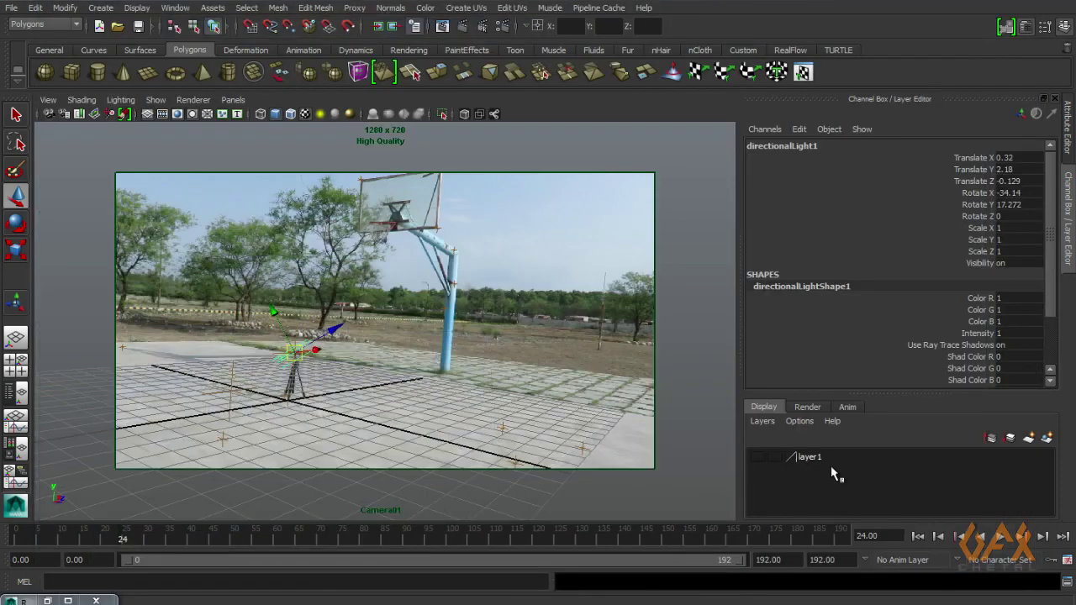
Make layer1 visible and check the ground plane and pole geometry against the footage between frames 110 and 57
left_click(758, 456)
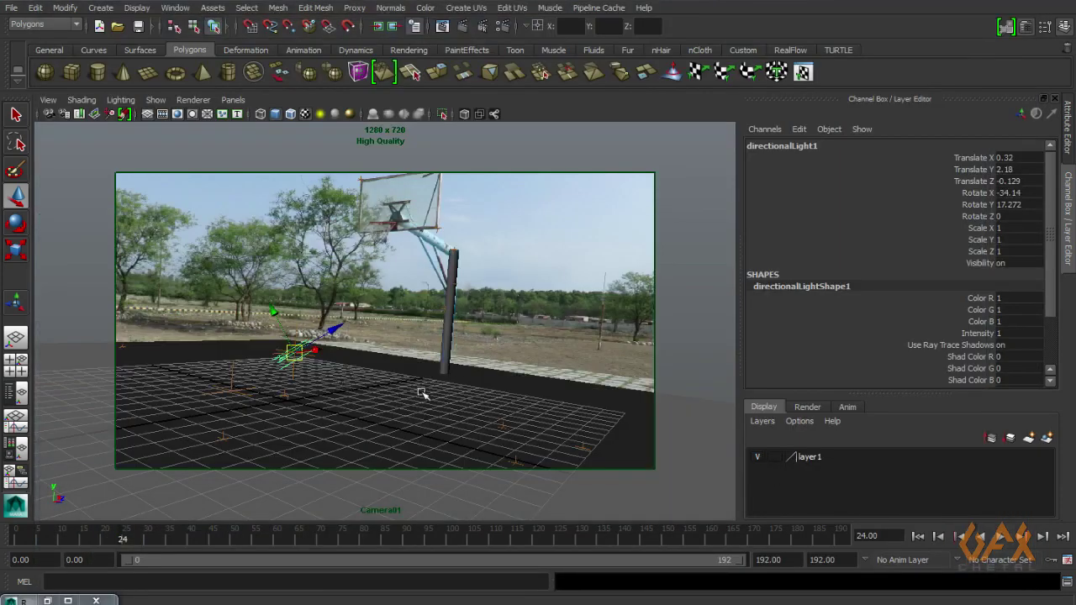
left_click_drag(60, 532, 496, 551)
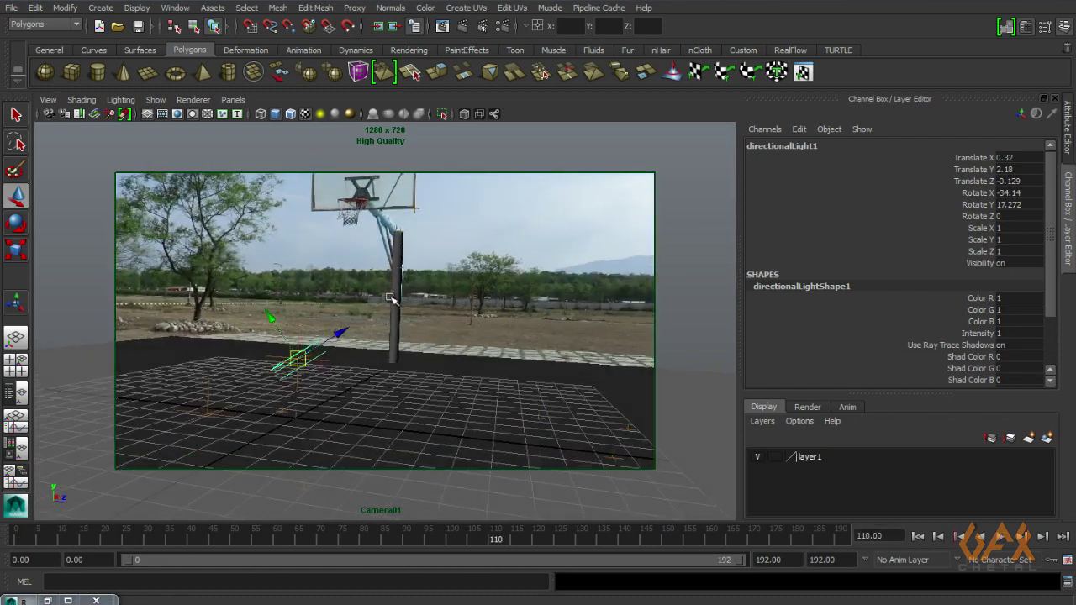
left_click_drag(503, 539, 269, 538)
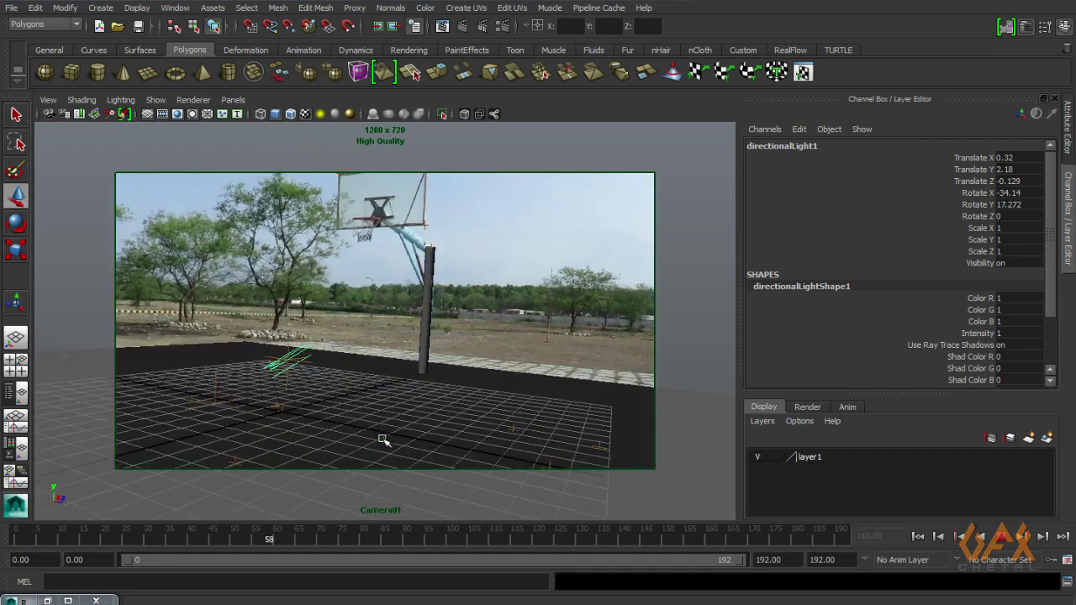
Assign a new Use Background shader to the ground plane and set its Reflectivity to 0
left_click(151, 379)
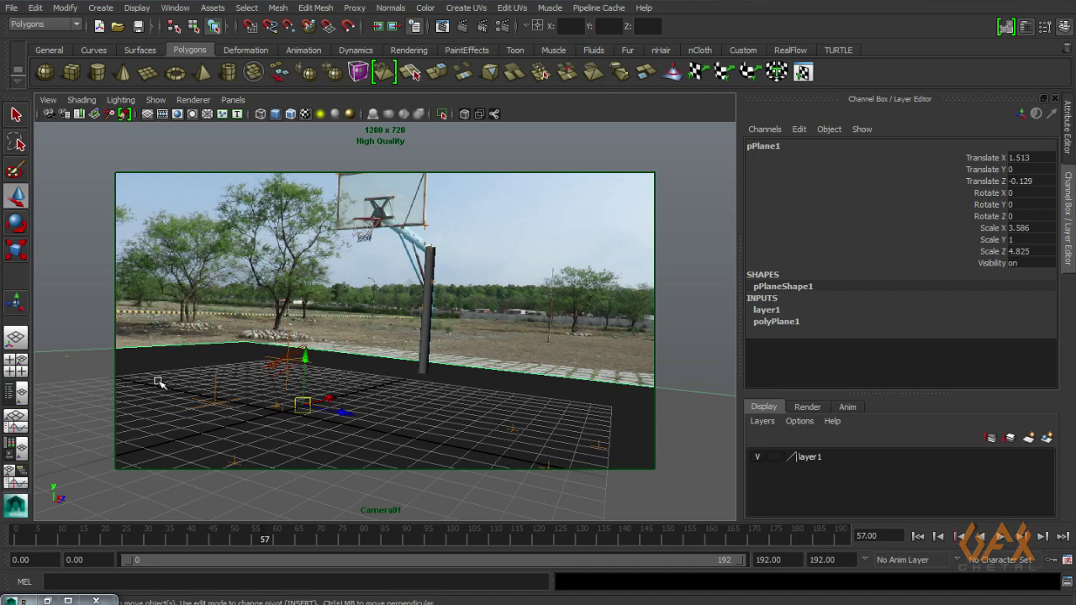
right_click_drag(158, 383, 252, 603)
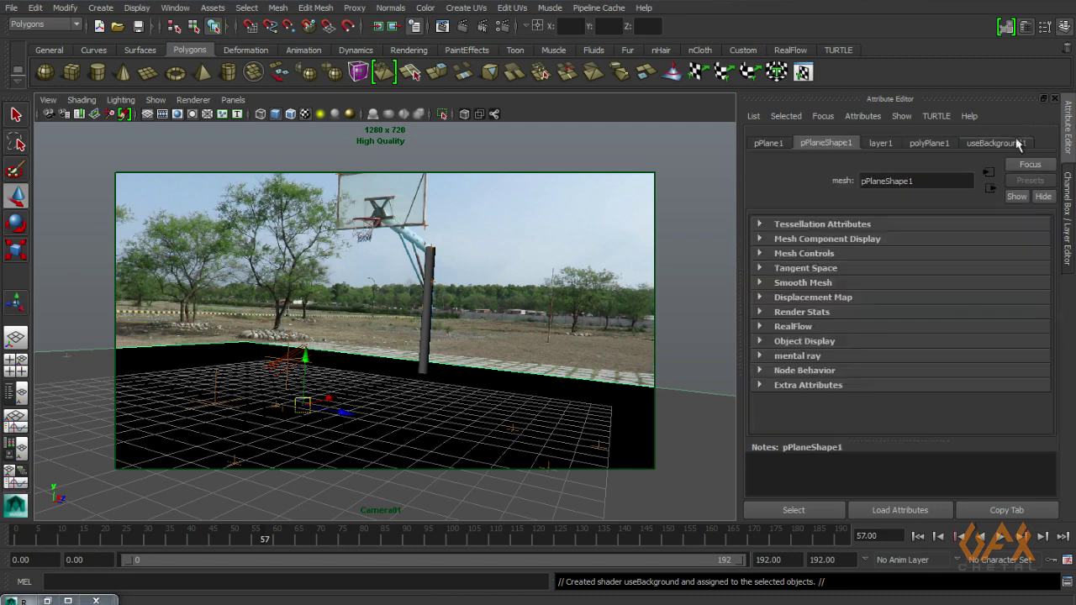
left_click(996, 143)
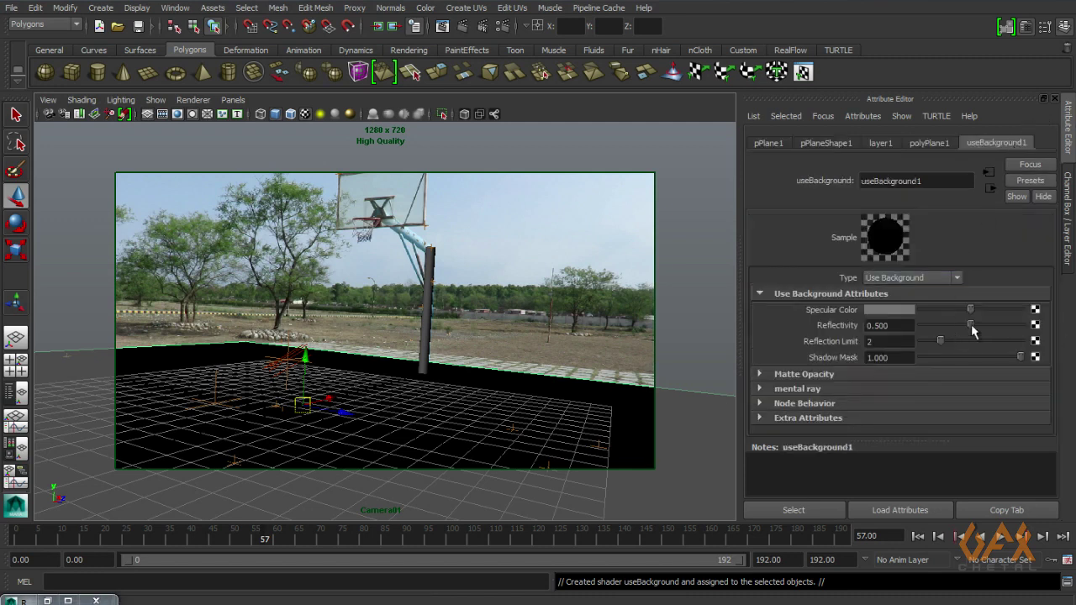
left_click_drag(971, 327, 904, 333)
Render frame 0 through Camera01 with mental ray, put the render view away and leave layer1 visible
left_click_drag(22, 538, 1, 539)
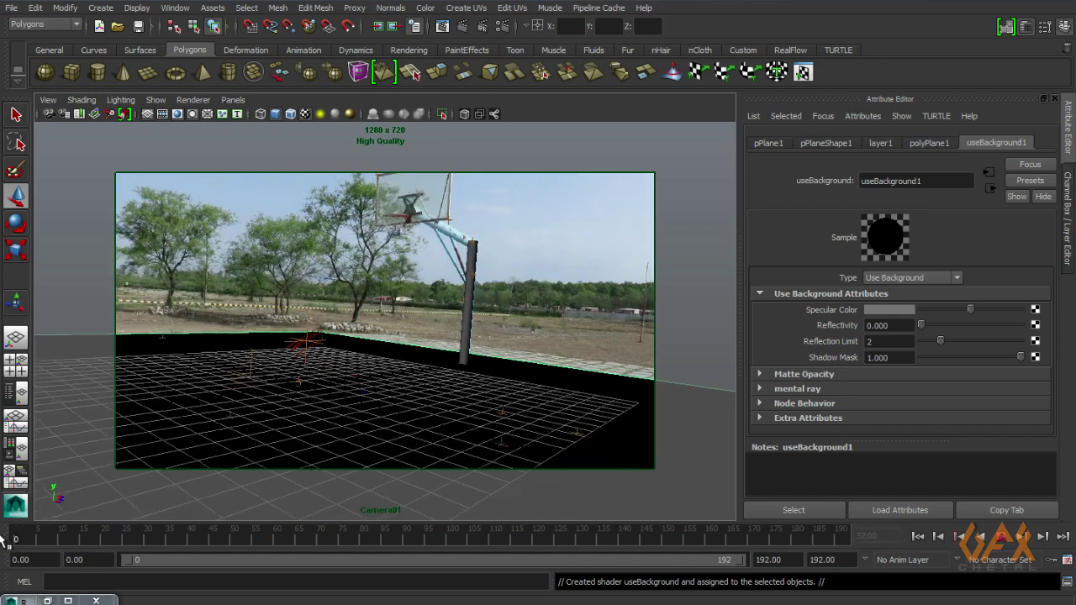
left_click(462, 24)
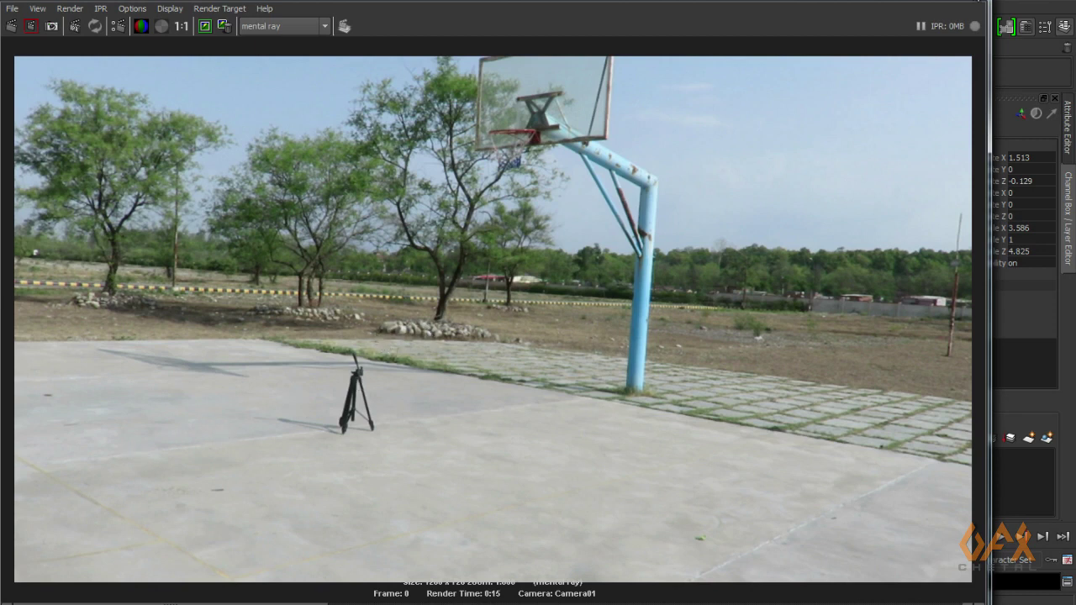
left_click(983, 7)
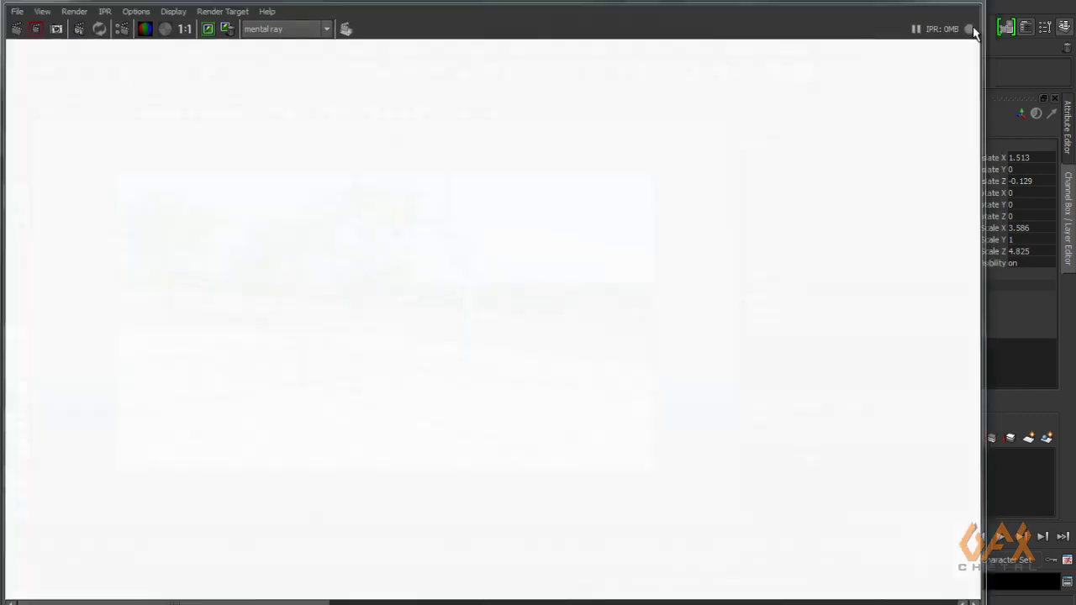
left_click(758, 457)
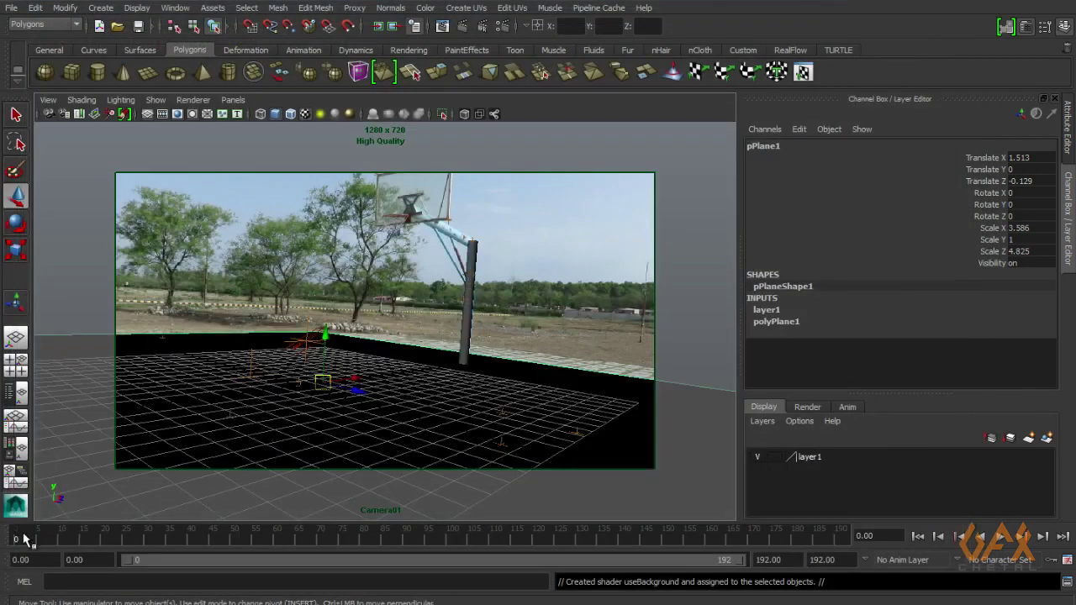
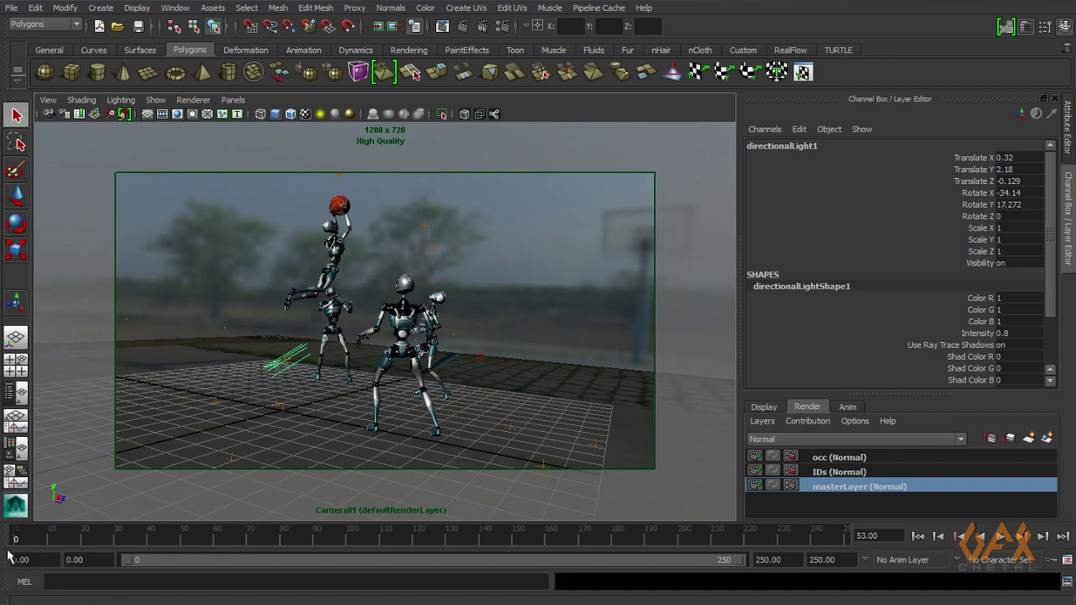
Check the players' animation around frame 77 and set the current frame back to 0
left_click(210, 546)
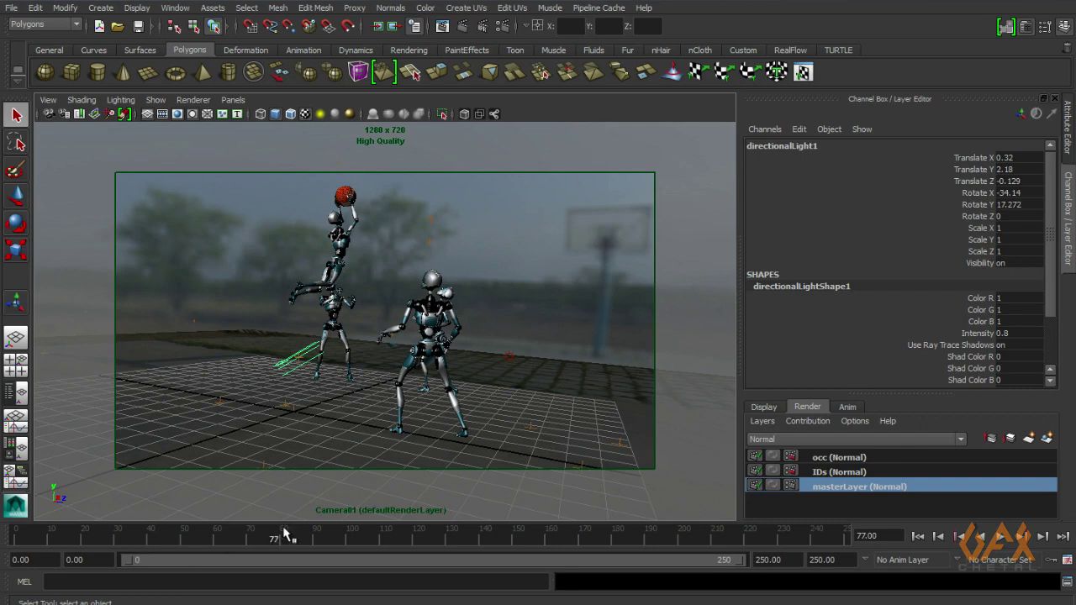
left_click_drag(19, 539, 15, 539)
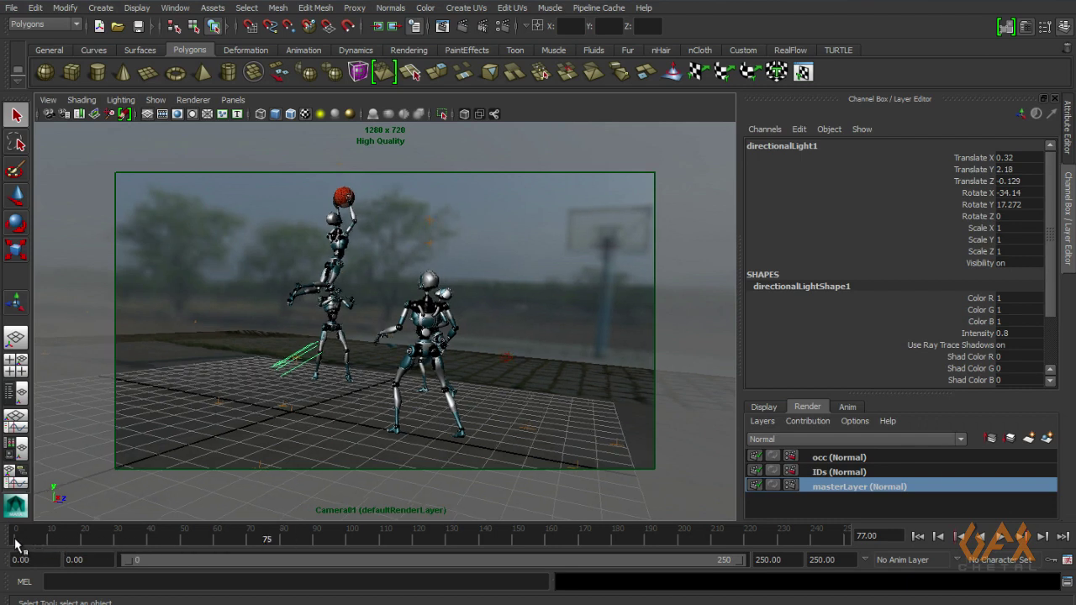
left_click(10, 538)
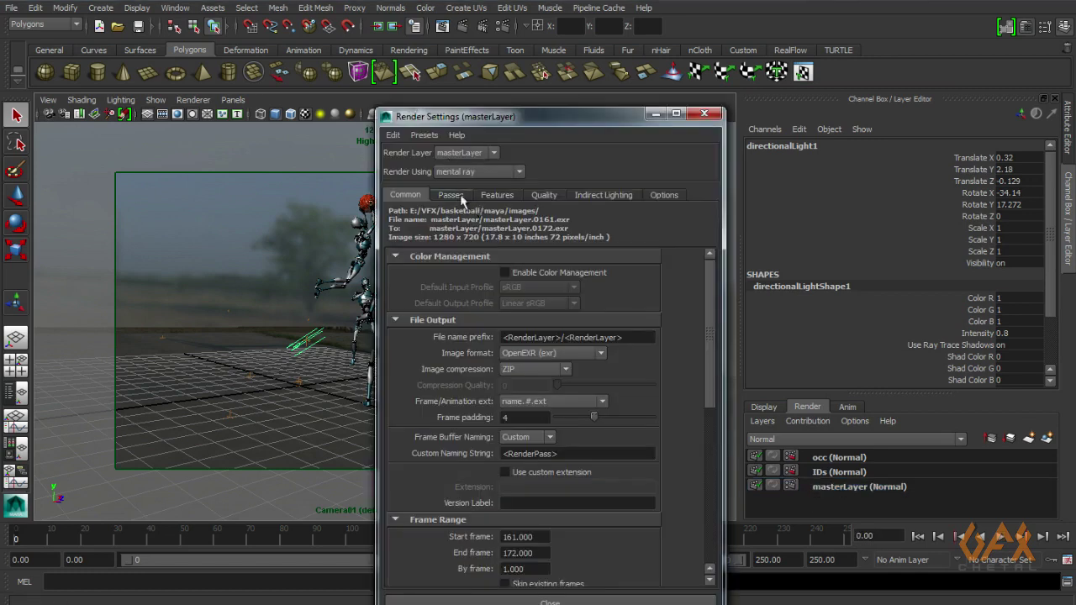
Review the masterLayer's associated render passes from ambient to specular in the render settings, close them and display the IDs render layer
left_click(451, 194)
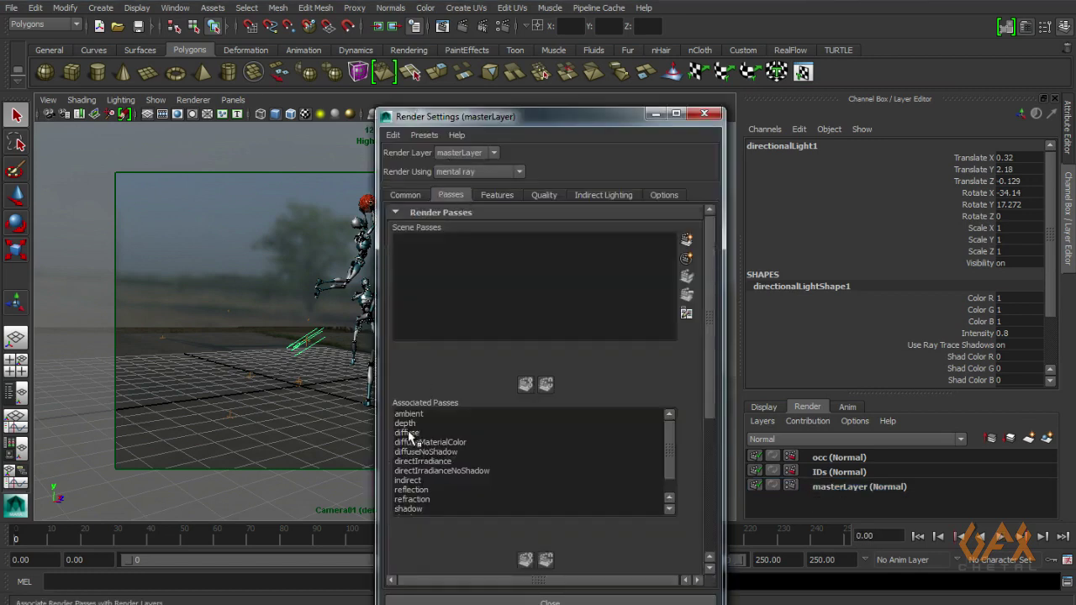
scroll(433, 467, "down", 3)
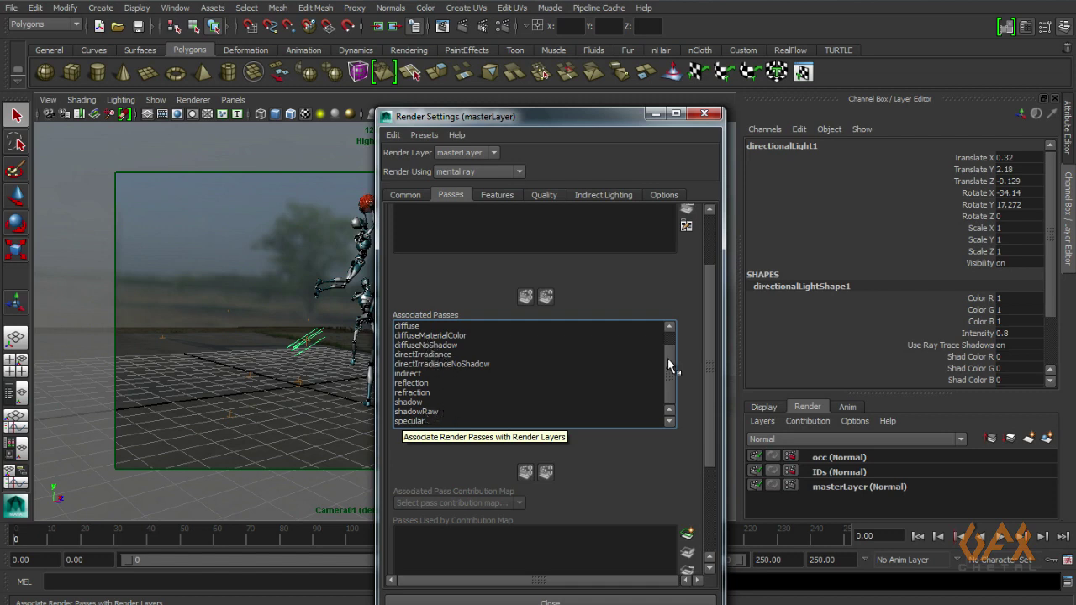
left_click_drag(671, 367, 671, 348)
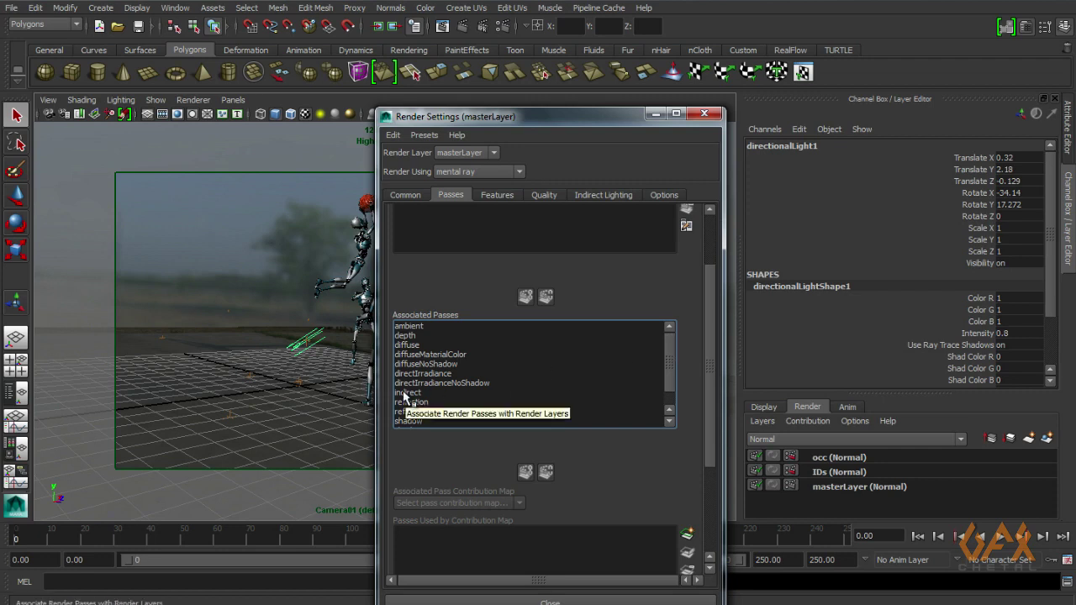
left_click_drag(560, 116, 444, 168)
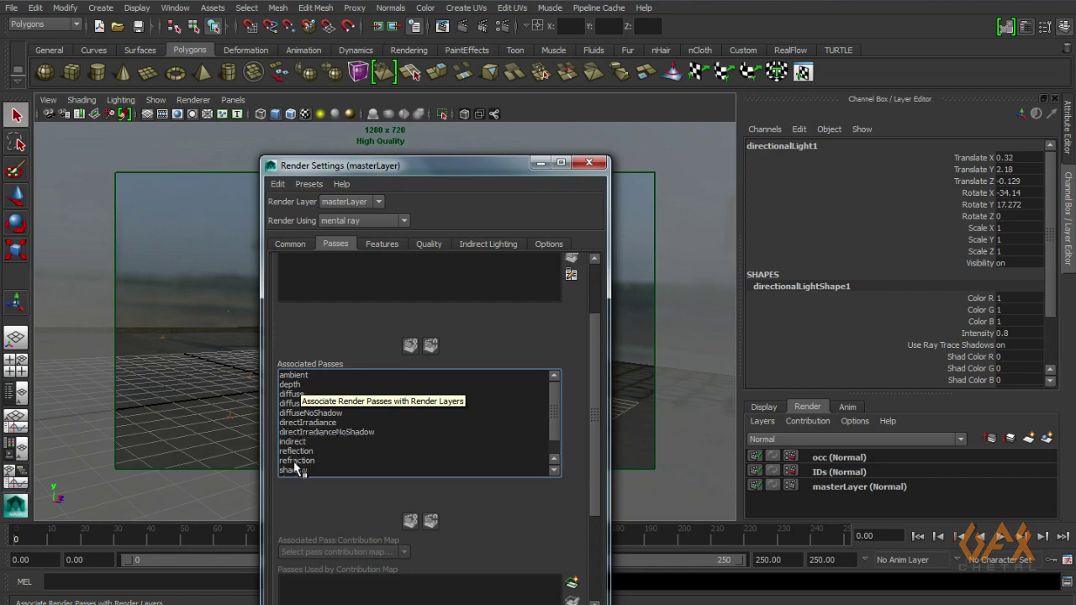
scroll(352, 428, "down", 3)
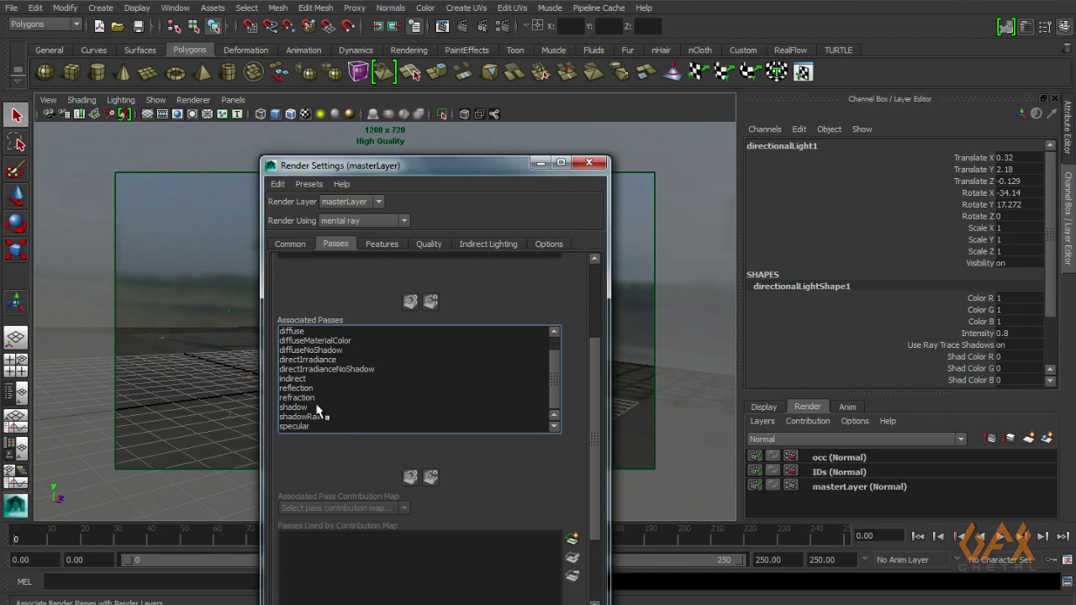
scroll(317, 393, "up", 5)
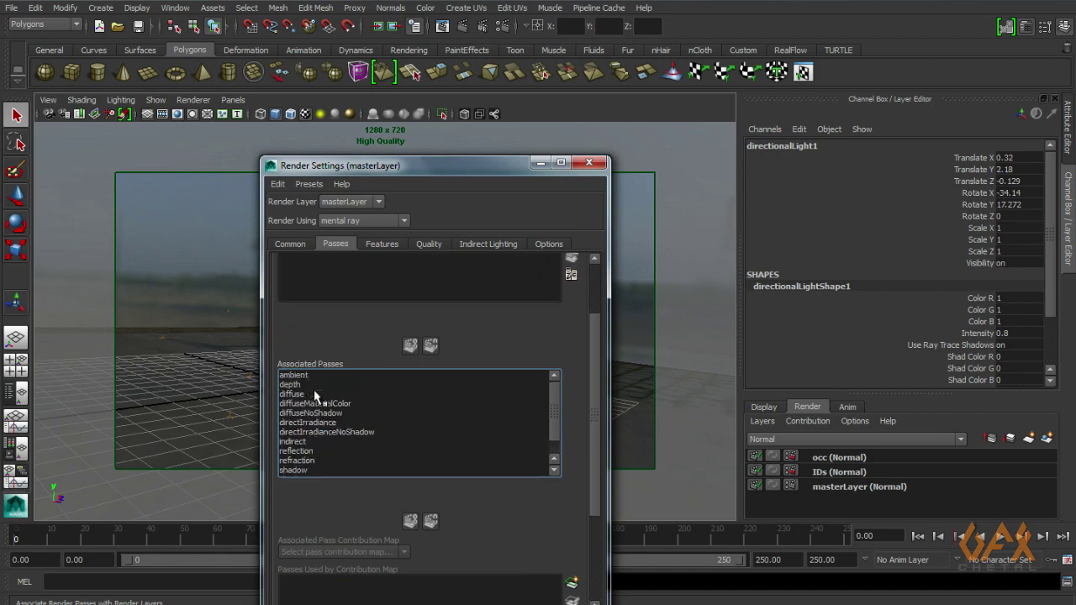
left_click(589, 165)
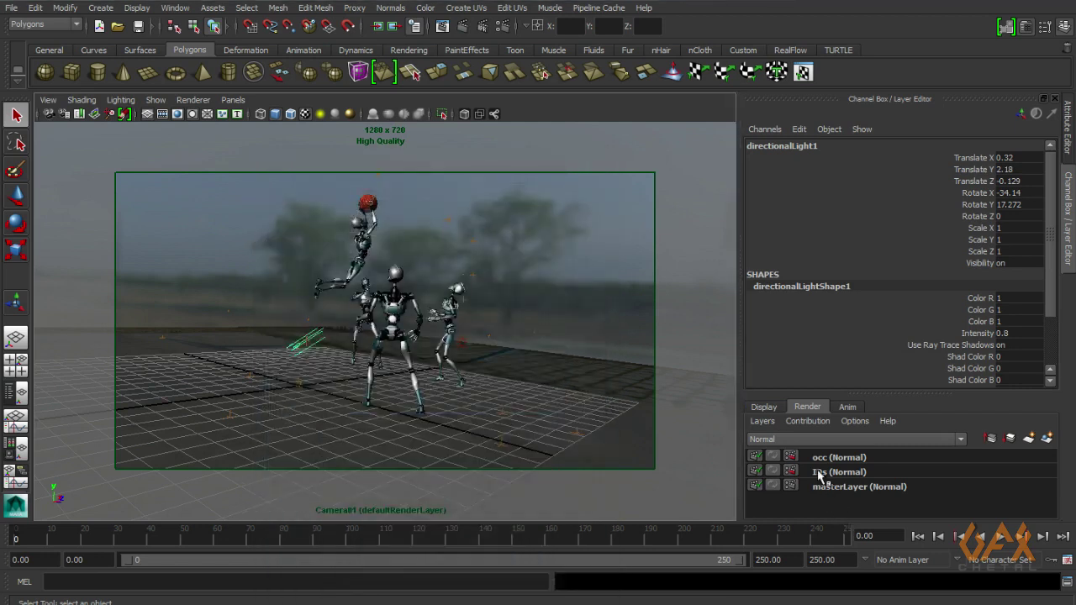
left_click(819, 472)
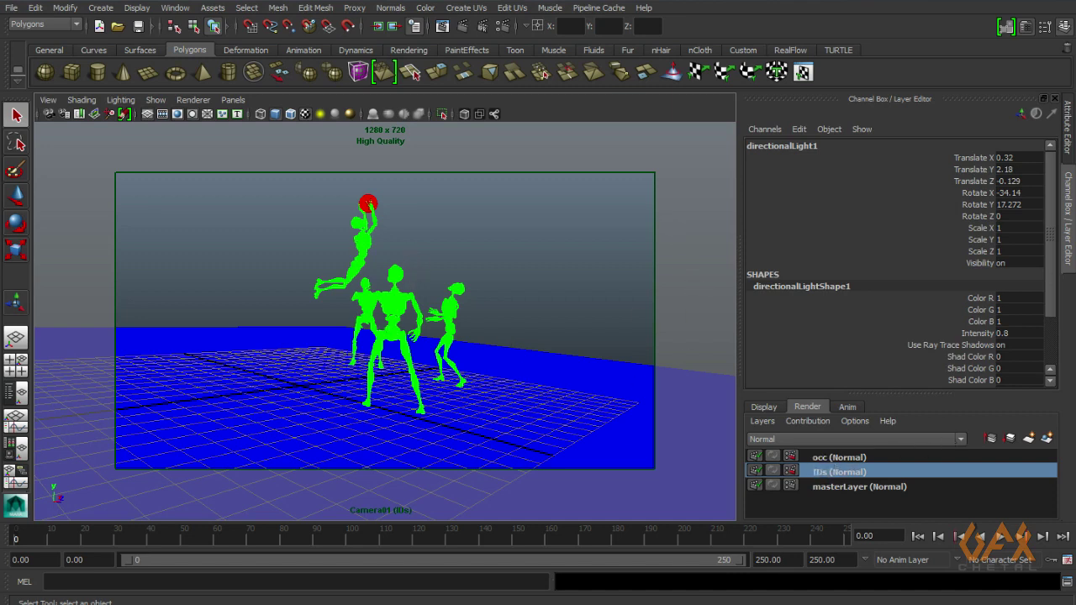
Switch to Nuke and bring the clean plate and rendered layer read nodes up close in the node graph
right_click(589, 604)
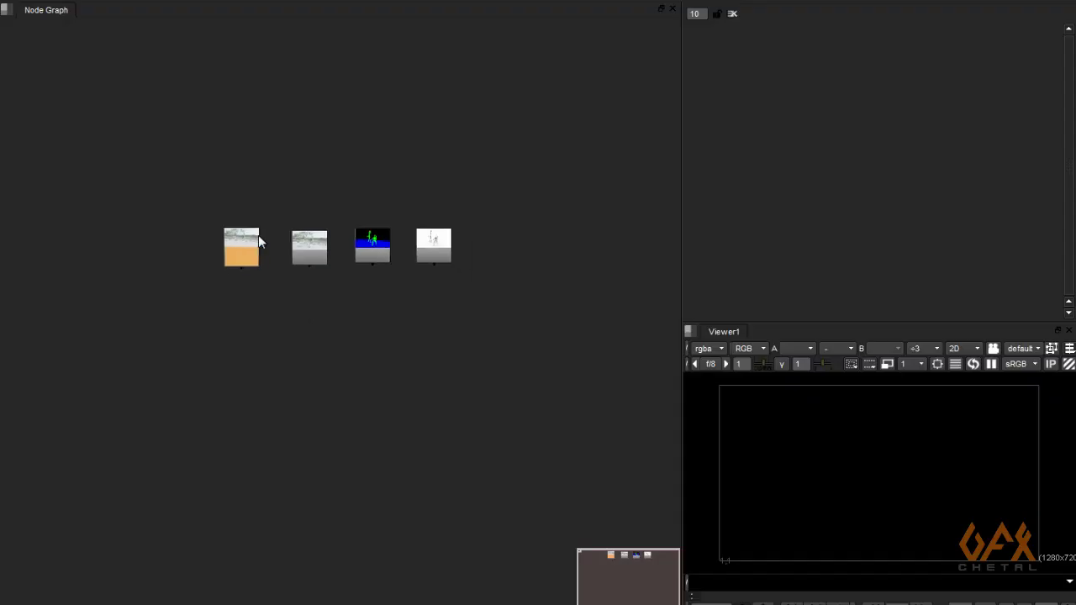
middle_click_drag(284, 369, 275, 256)
left_click(303, 552)
scroll(306, 559, "up", 3)
key("Delete")
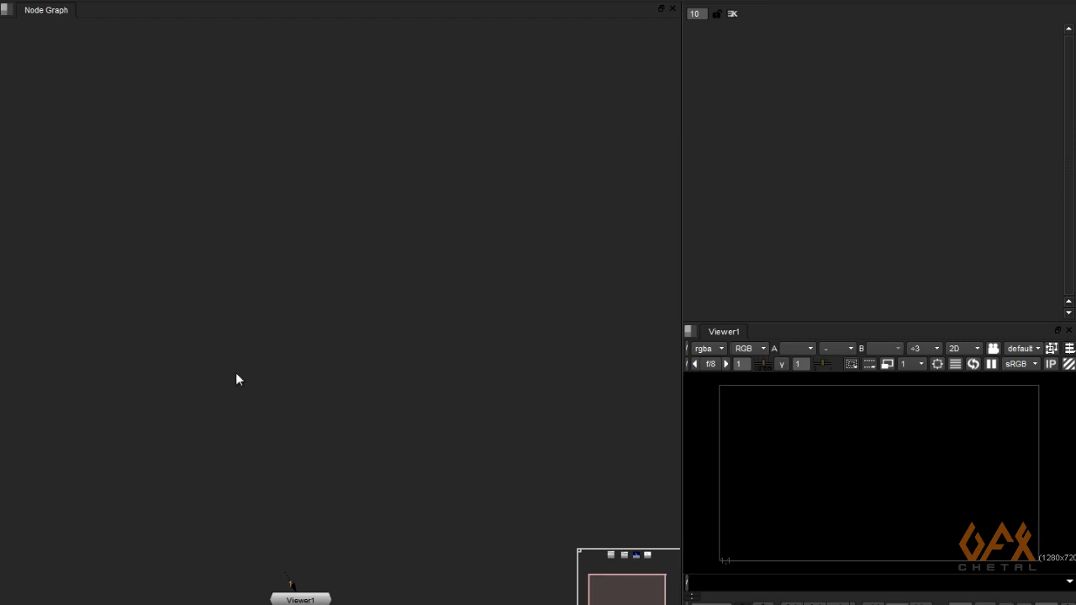
middle_click_drag(266, 89, 305, 388)
middle_click_drag(269, 194, 250, 292)
scroll(251, 275, "up", 2)
View the basketball_cleanplate read node with the viewer colour process set to None, and place the node below the render nodes
left_click(200, 250)
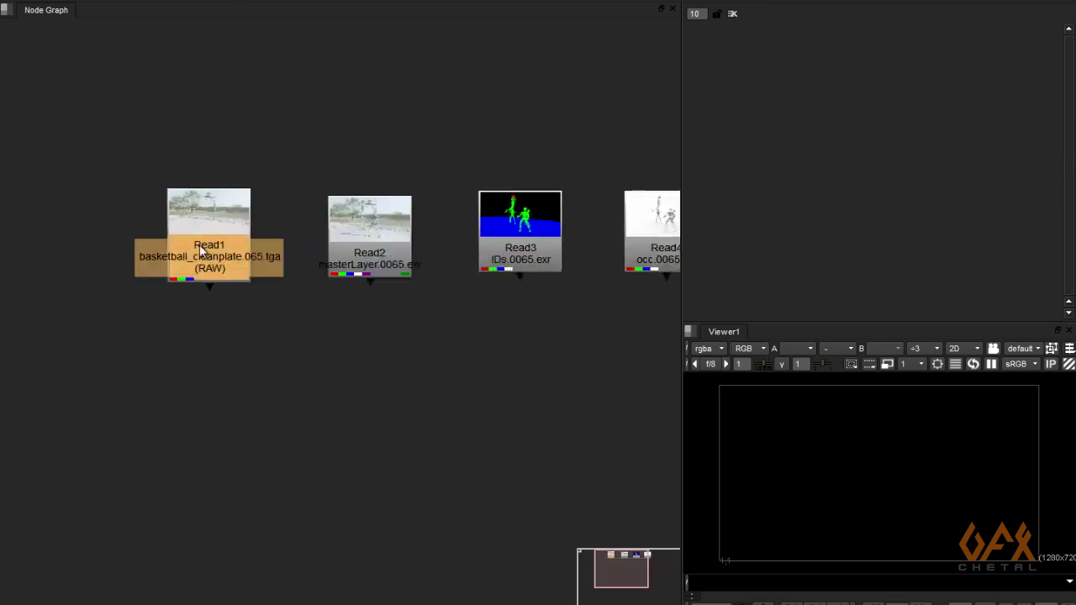
key("1")
left_click_drag(214, 261, 161, 419)
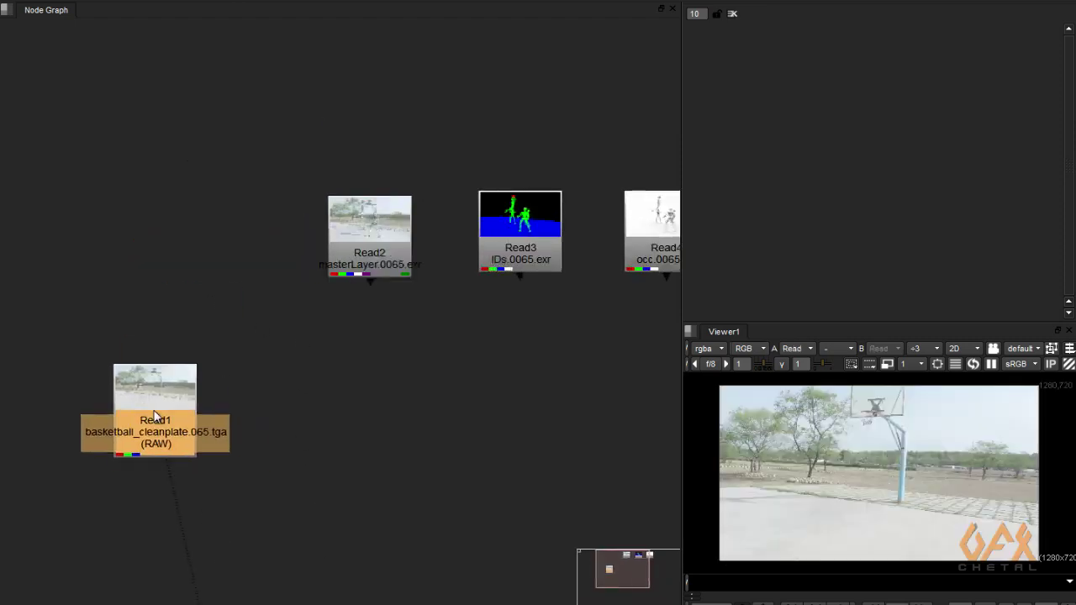
left_click(1020, 364)
left_click(1028, 375)
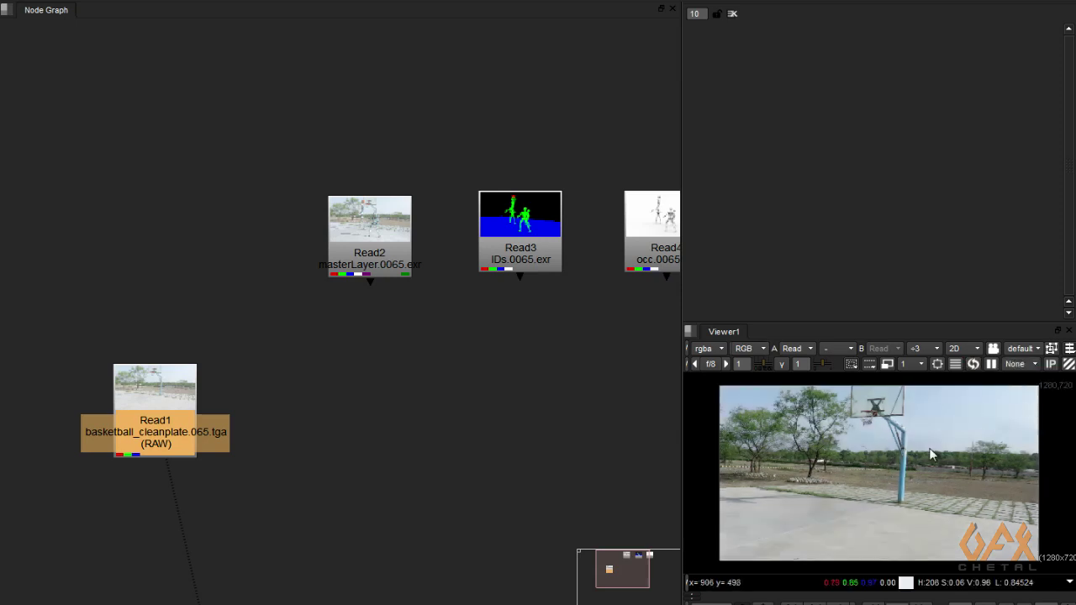
Inspect the masterLayer, IDs and occ renders one after another in the viewer
middle_click_drag(326, 276, 216, 295)
scroll(223, 291, "up", 2)
left_click_drag(263, 267, 246, 259)
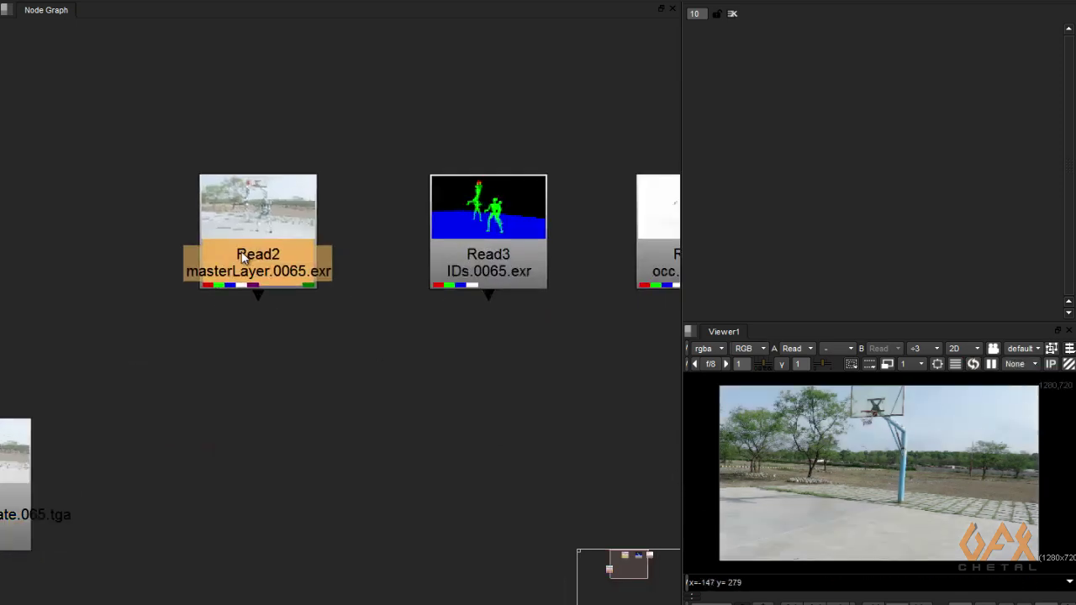
key("2")
scroll(857, 442, "up", 3)
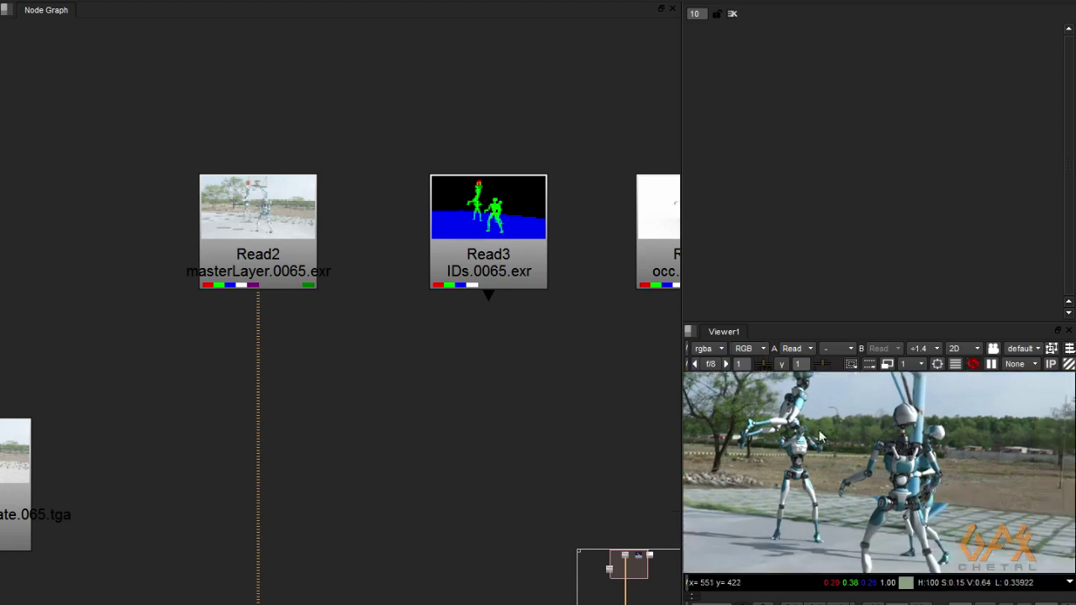
middle_click_drag(529, 433, 399, 432)
left_click(343, 256)
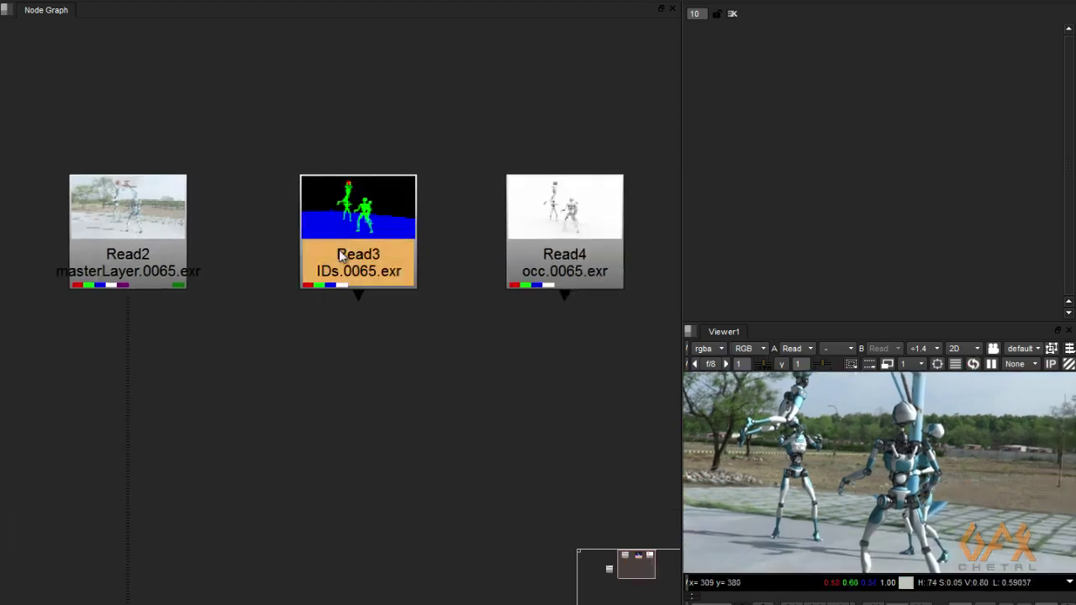
key("2")
left_click(570, 233)
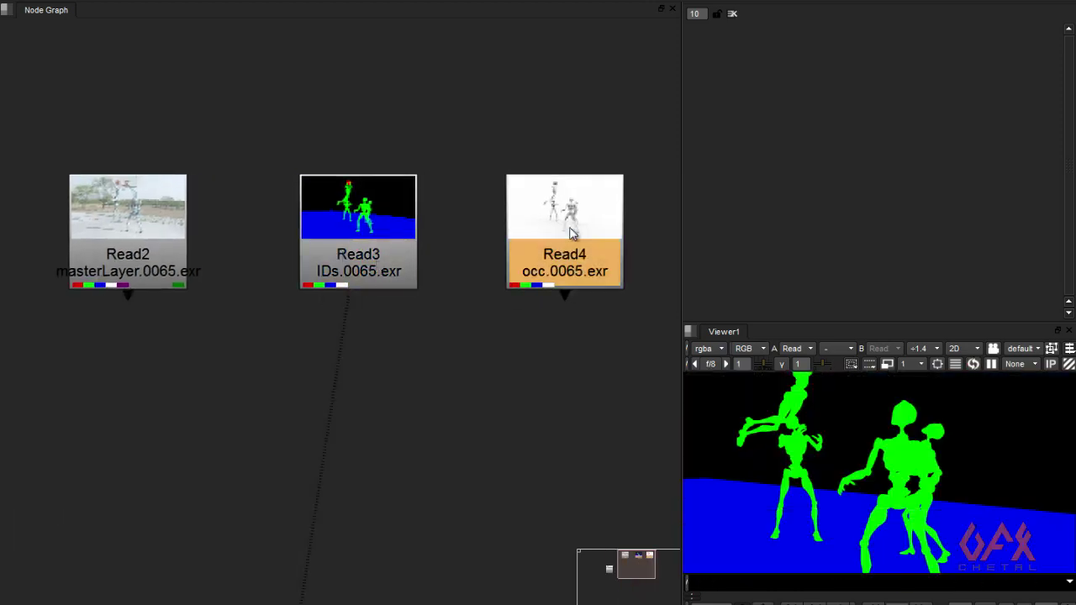
key("1")
Spread the masterLayer, IDs and occ read nodes farther apart above the clean plate node in the node graph
middle_click_drag(236, 410, 403, 362)
scroll(284, 431, "down", 2)
middle_click_drag(282, 434, 355, 440)
left_click_drag(150, 432, 75, 432)
middle_click_drag(550, 312, 400, 307)
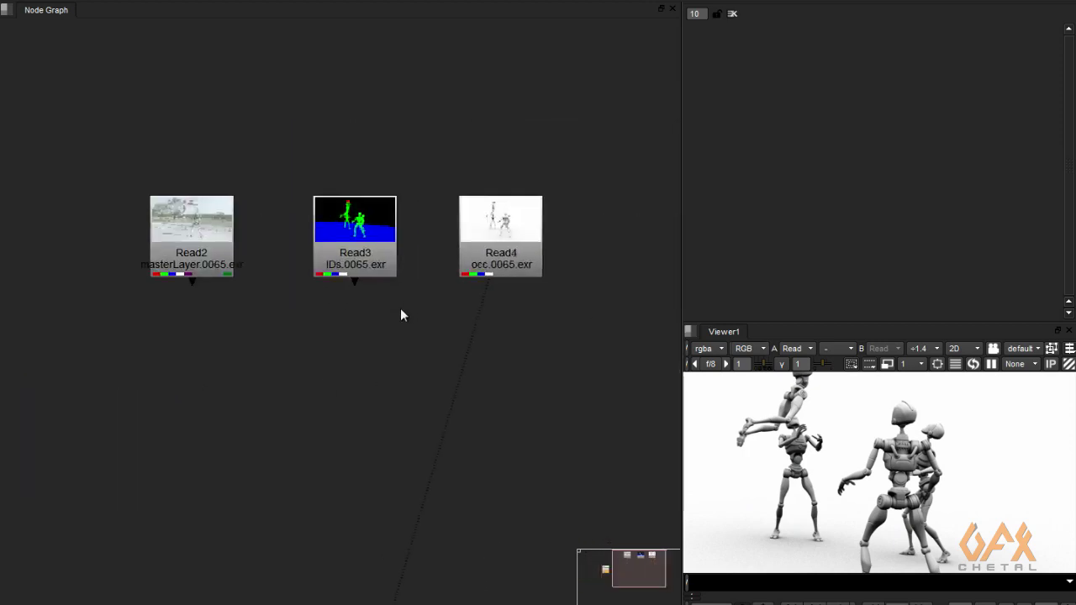
middle_click_drag(708, 539, 852, 496)
middle_click_drag(164, 422, 388, 418)
middle_click_drag(384, 289, 326, 281)
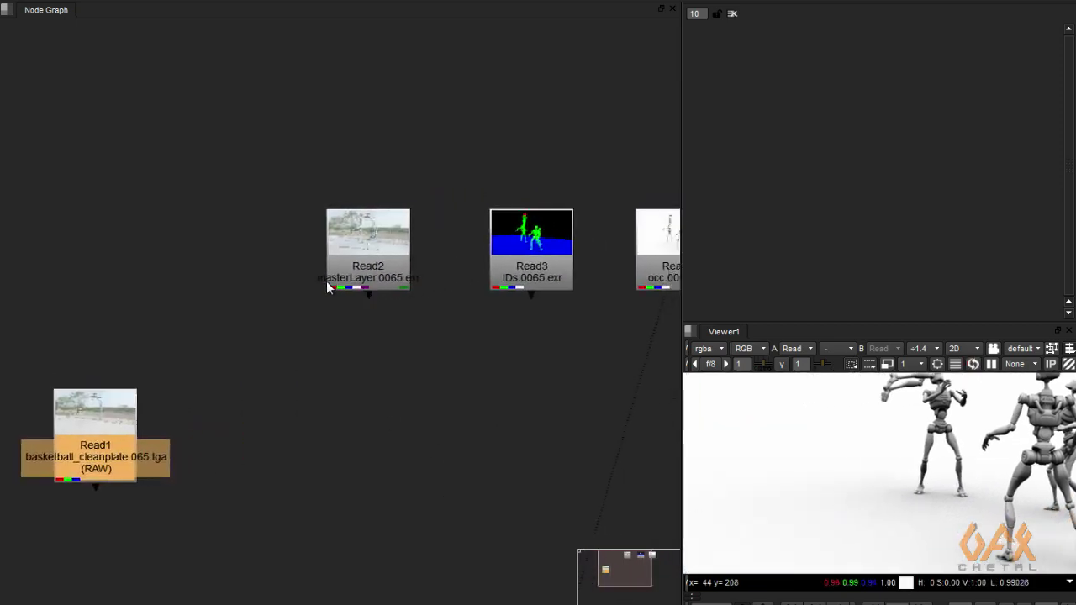
left_click_drag(484, 209, 519, 181)
left_click(632, 237)
left_click_drag(632, 237, 680, 206)
left_click_drag(324, 278, 280, 269)
middle_click_drag(280, 268, 323, 222)
View the full masterLayer render and add a Shuffle node a little below its read node
key("1")
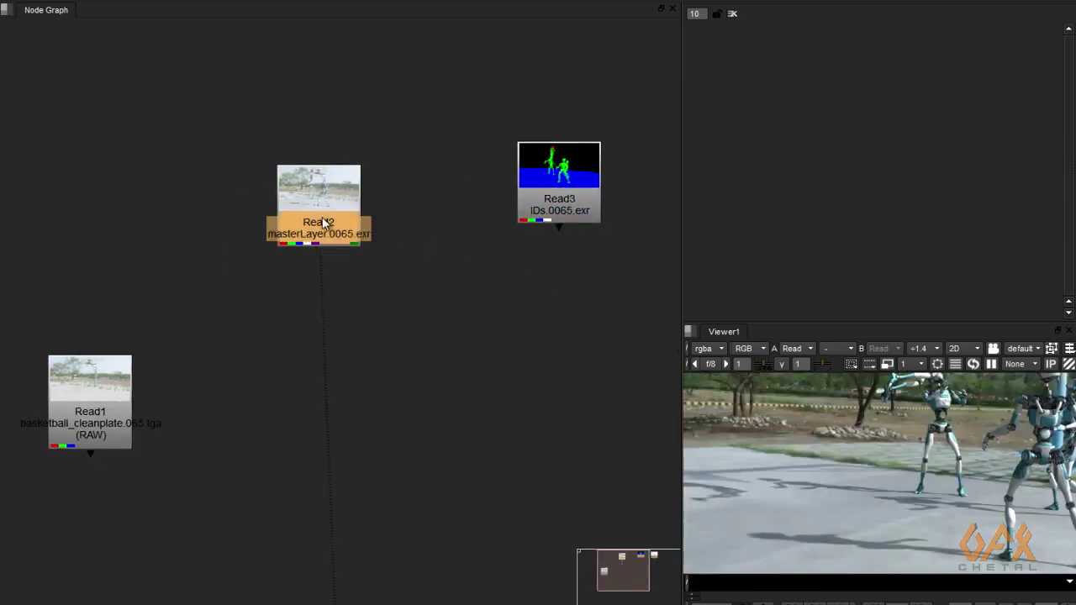
scroll(873, 490, "down", 3)
mouse_move(873, 494)
middle_mouse_down()
mouse_move(835, 514)
mouse_move(840, 498)
mouse_move(886, 488)
middle_mouse_up()
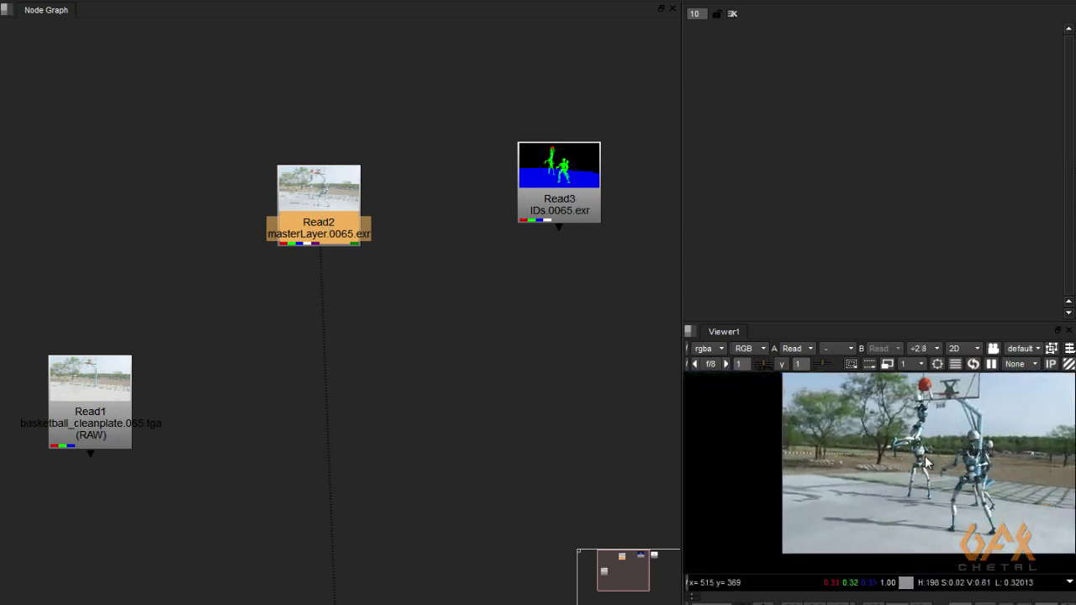
middle_click_drag(947, 454, 866, 453)
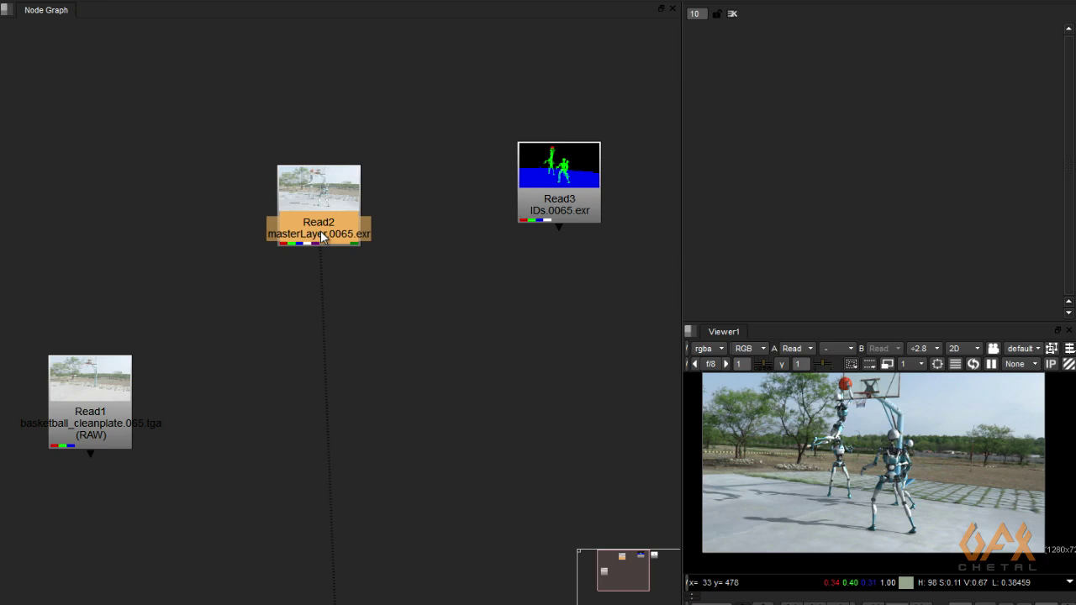
key("Tab")
type("shu")
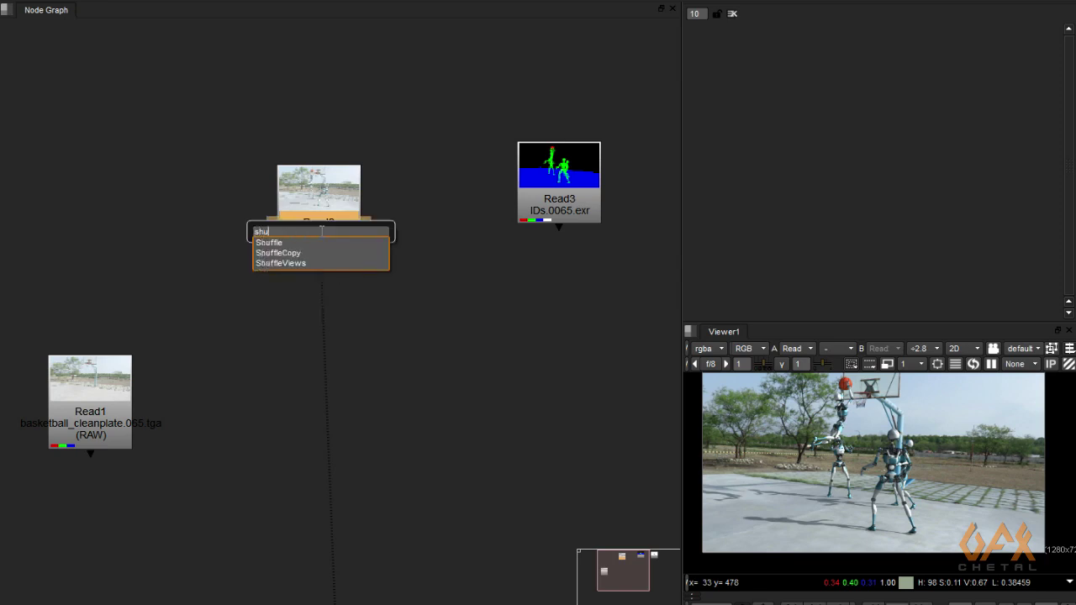
key("Return")
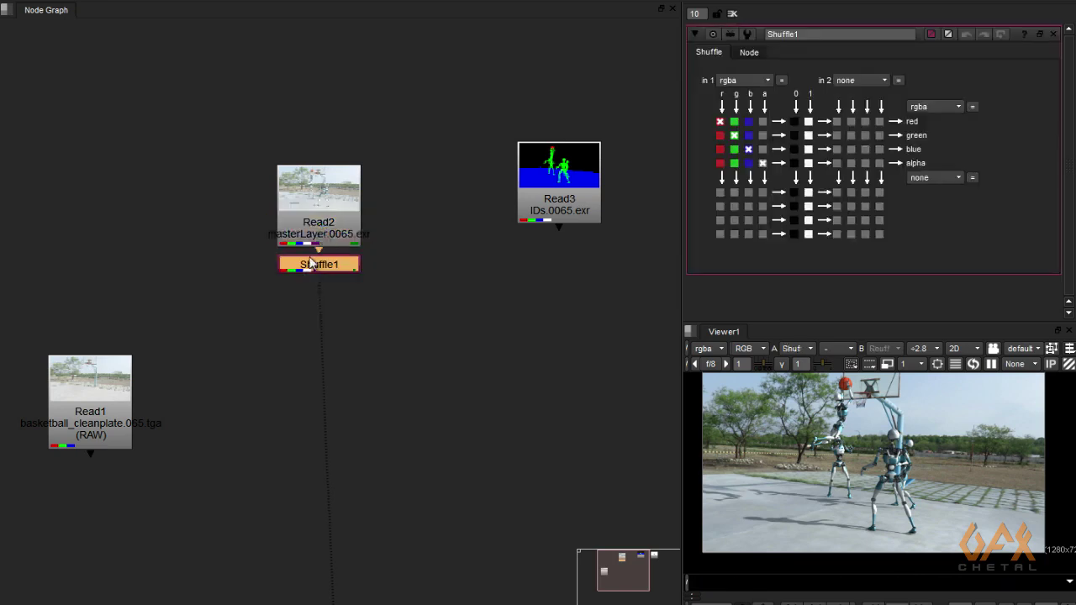
left_click_drag(311, 289, 313, 308)
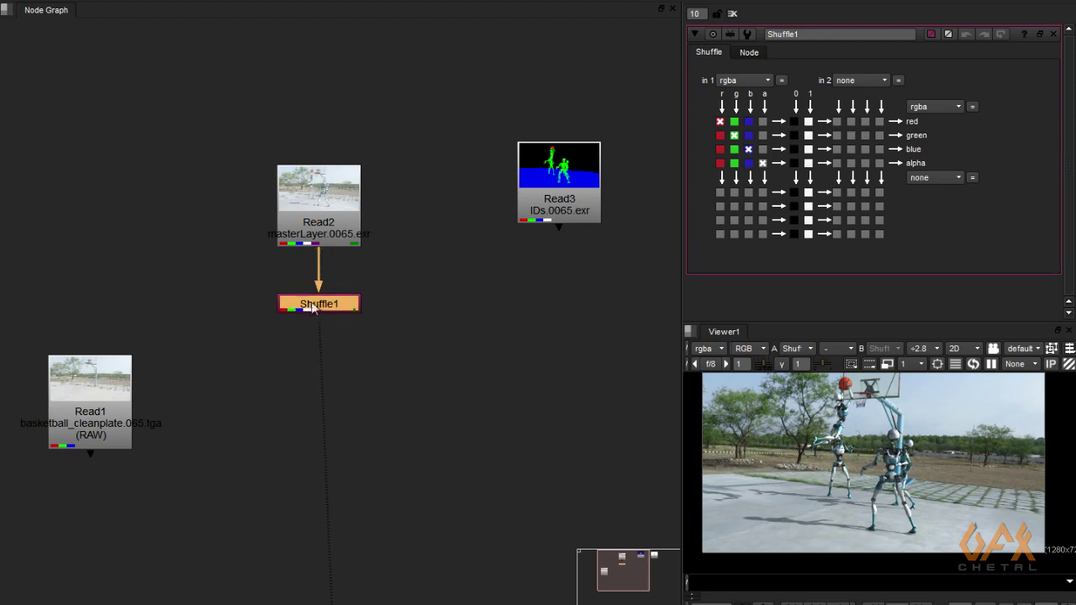
Set the Shuffle's first input to diffuseMaterialColor with the alpha output at 1, and rename the node diffuse
left_click(723, 84)
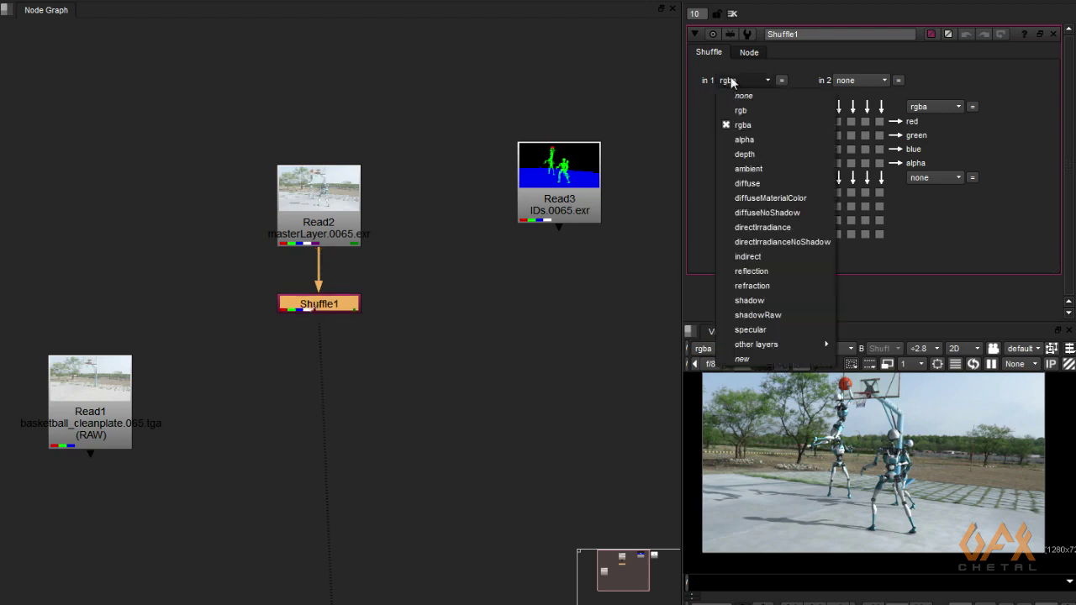
left_click(785, 200)
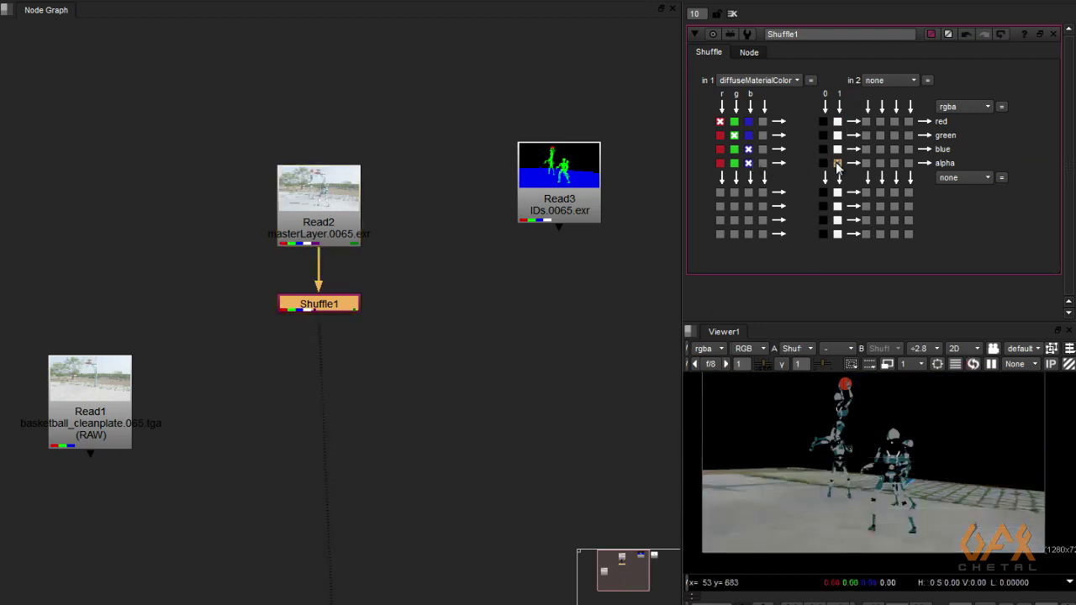
left_click(837, 165)
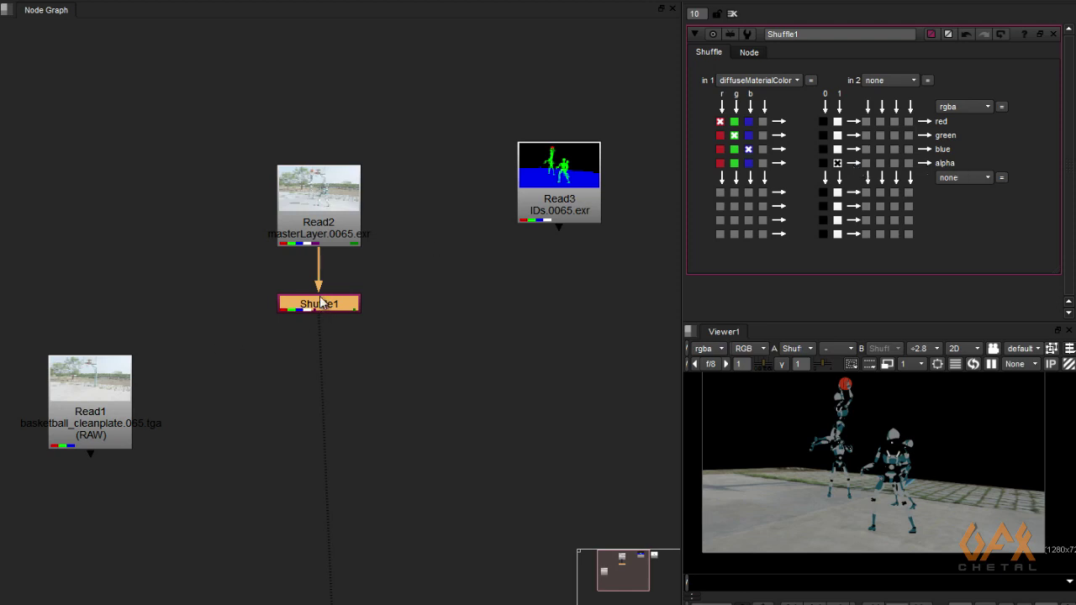
key("Tab")
type("d")
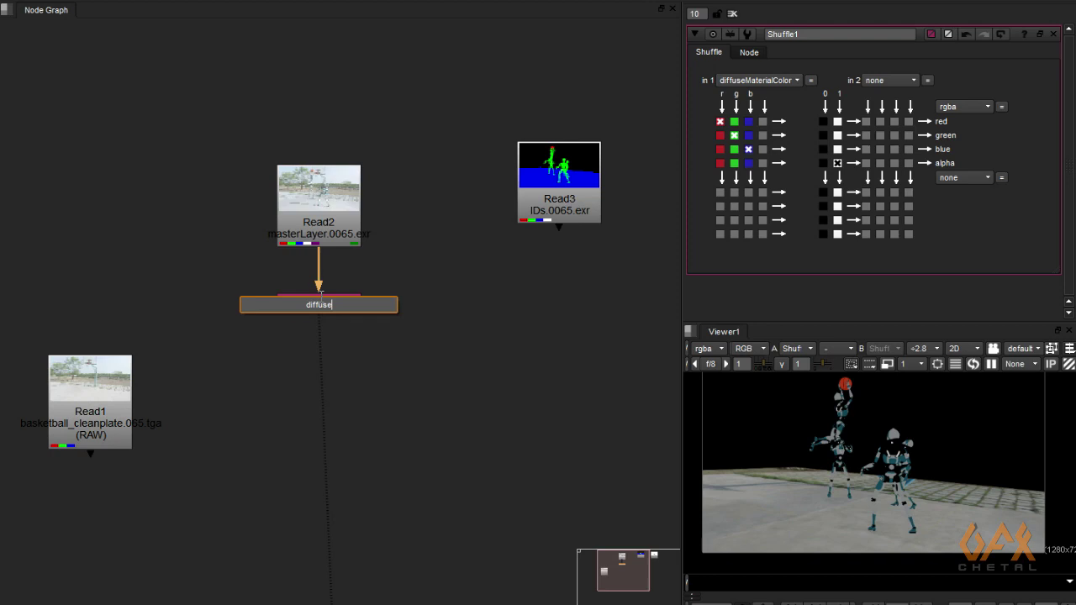
key("Return")
Examine the red, green and blue ID colours of the IDs render in the viewer
middle_click_drag(260, 400, 298, 431)
middle_click_drag(601, 274, 558, 303)
left_click(543, 242)
key("1")
scroll(845, 391, "up", 4)
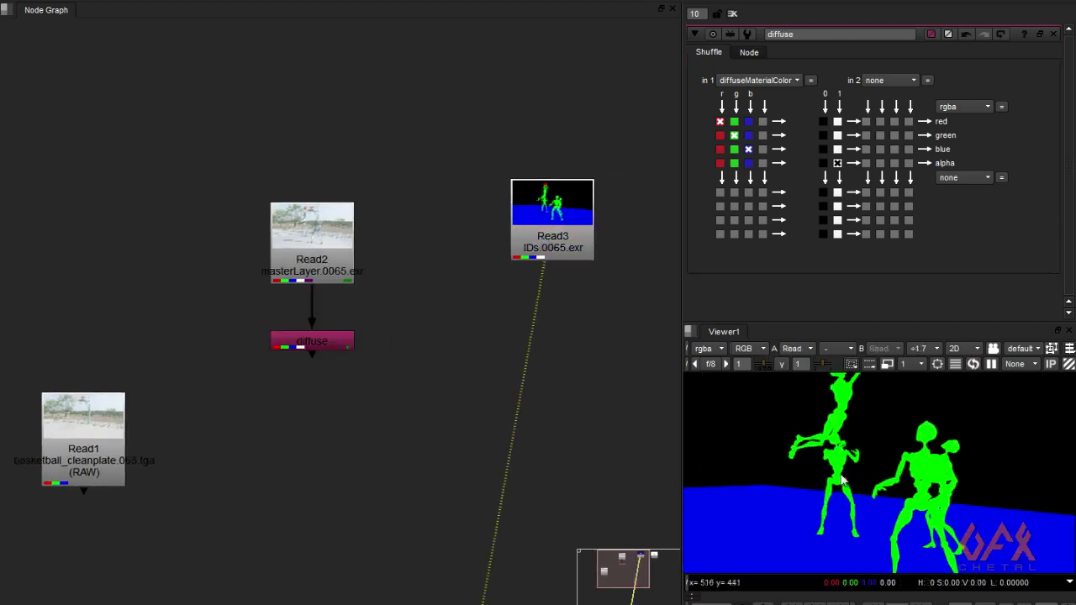
scroll(837, 476, "down", 2)
scroll(837, 476, "down", 2)
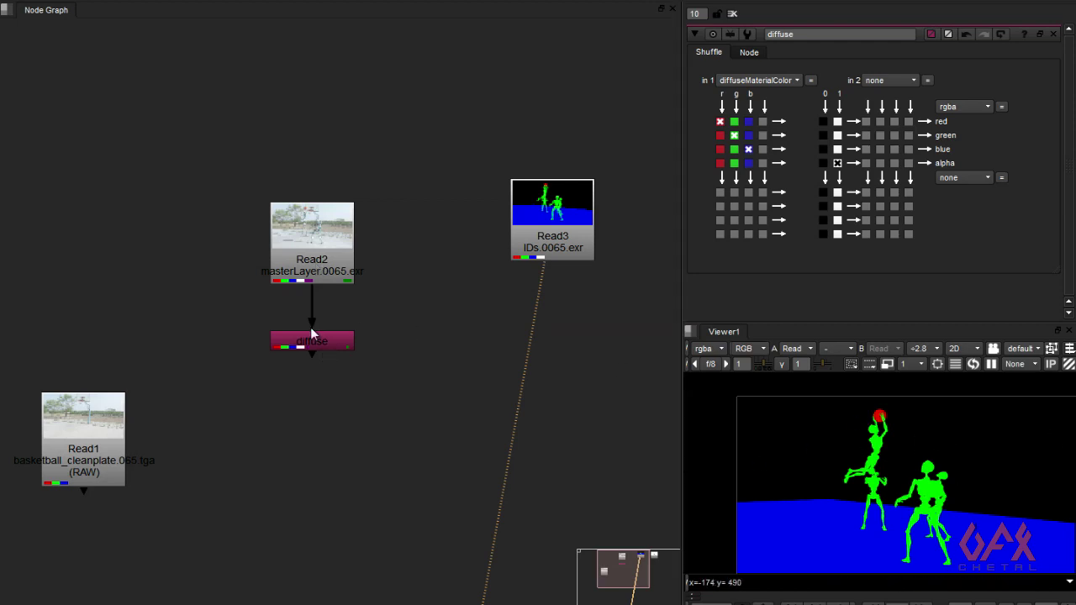
Add an Expression node a little below the IDs read node and connected to it
middle_click_drag(439, 399, 396, 400)
left_click(519, 227)
key("Tab")
type("expre")
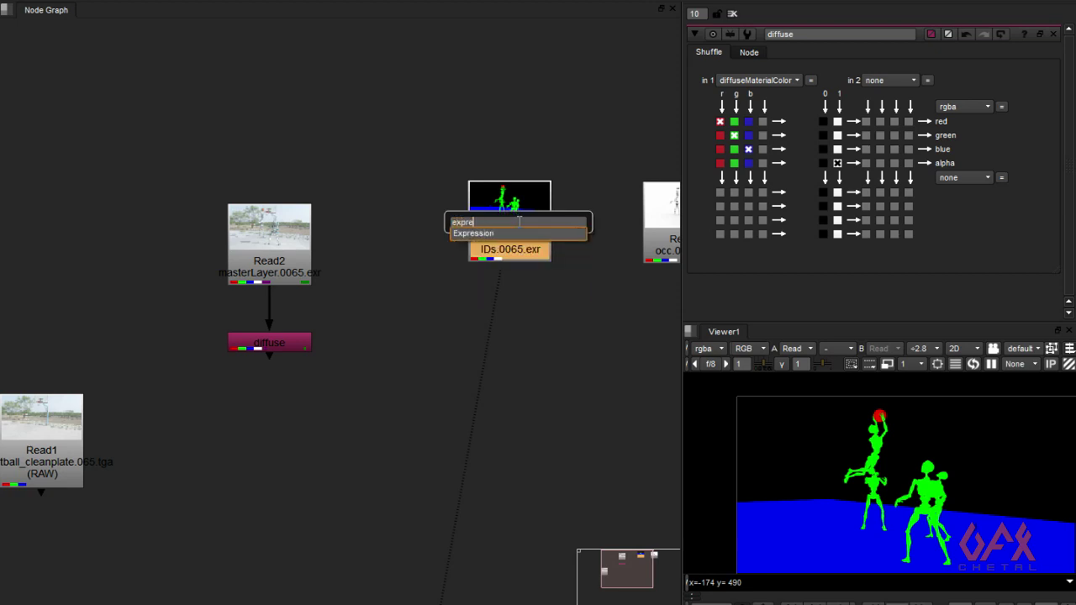
key("Return")
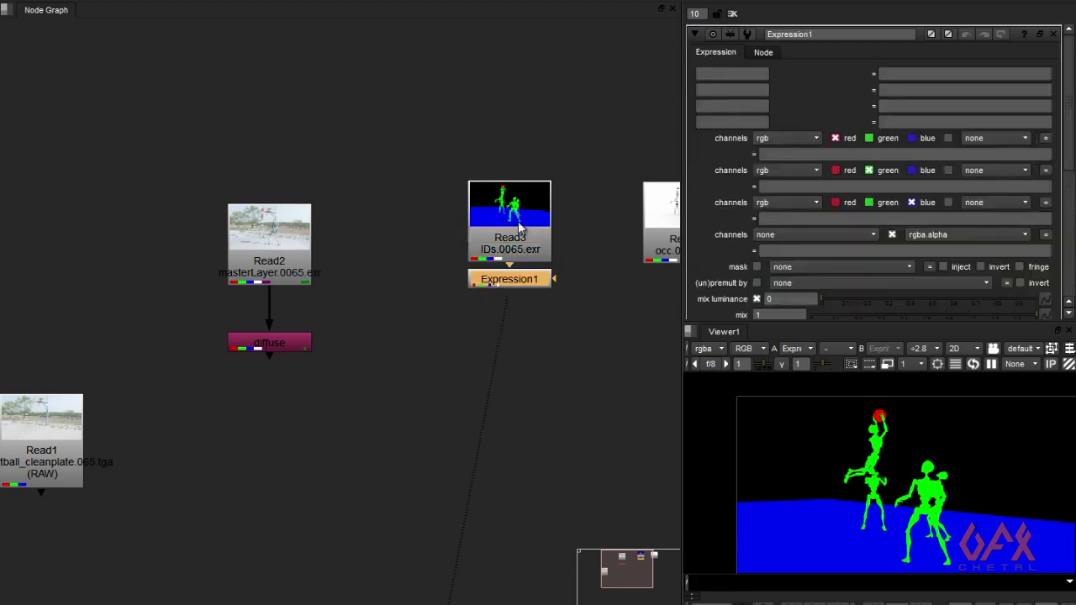
left_click_drag(492, 285, 492, 326)
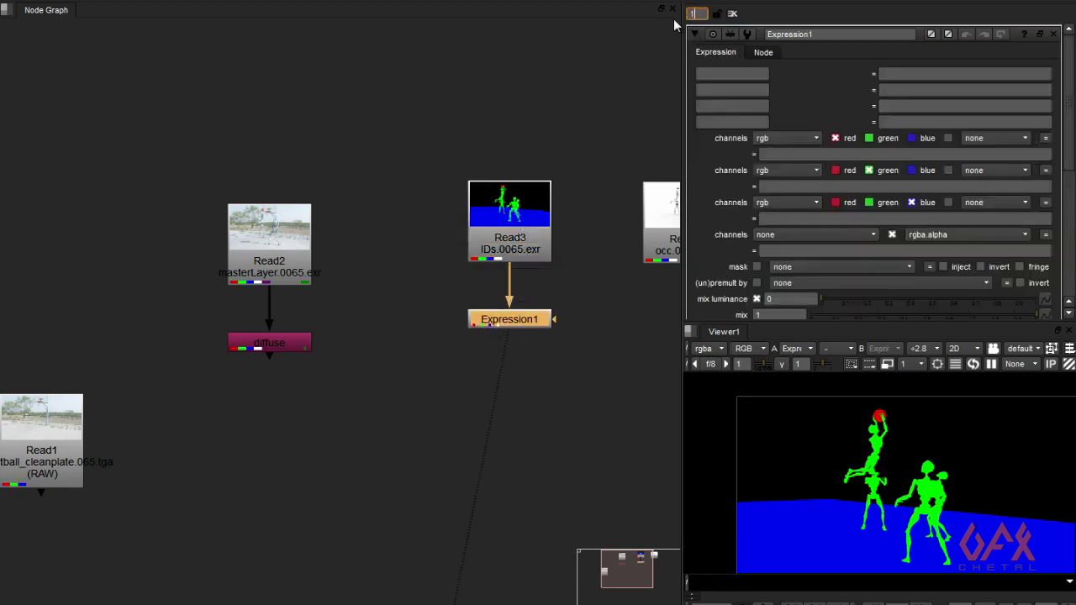
Set the Expression node's red, green, blue and alpha expressions all to r+g-b and check the resulting matte up close
left_click(791, 152)
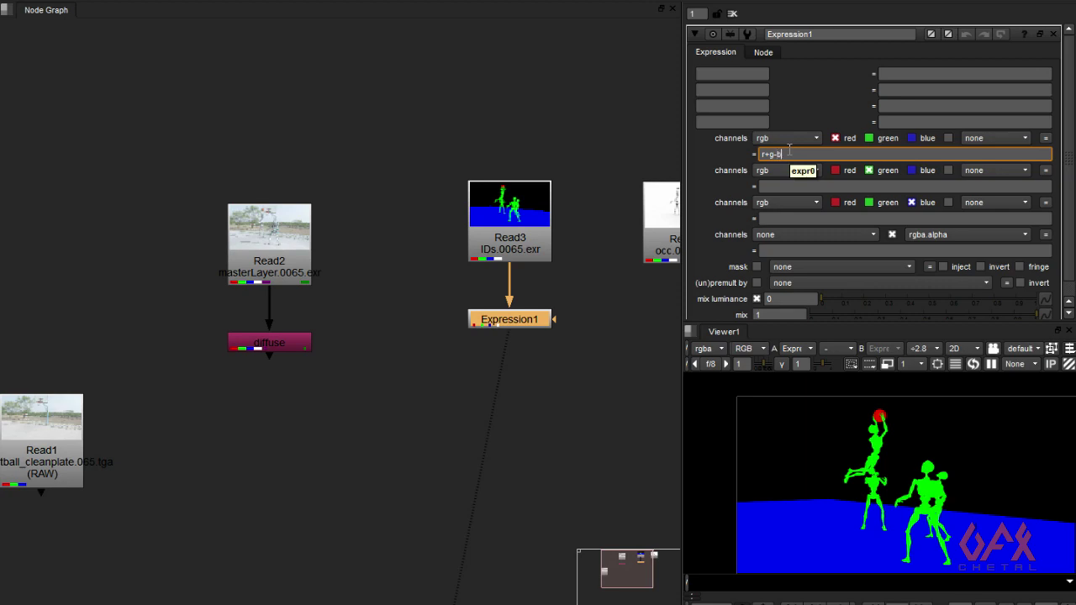
left_click_drag(784, 154, 755, 154)
key("ctrl+c")
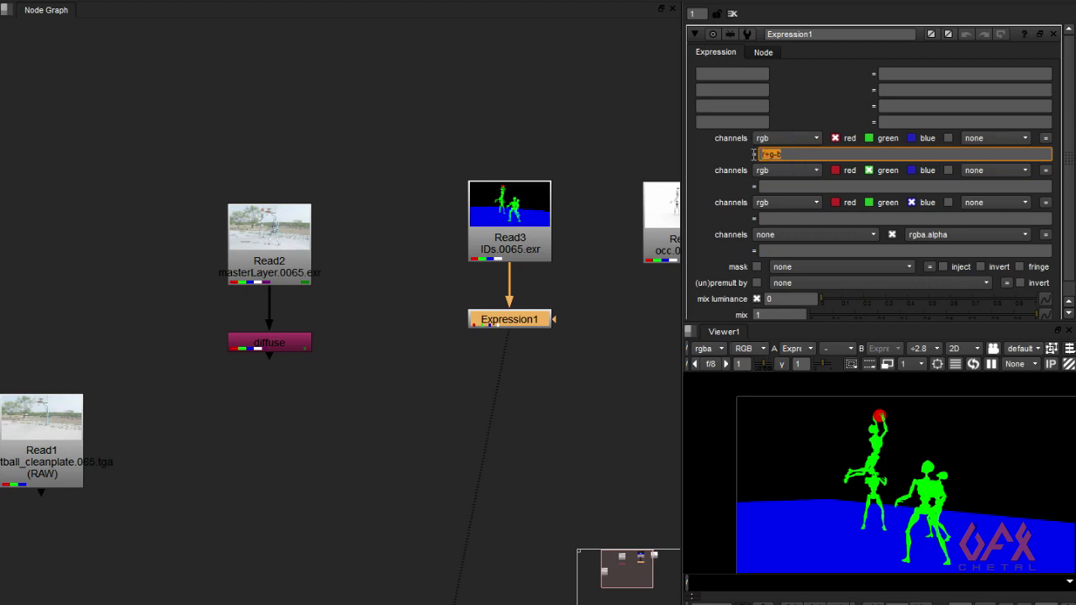
left_click(778, 185)
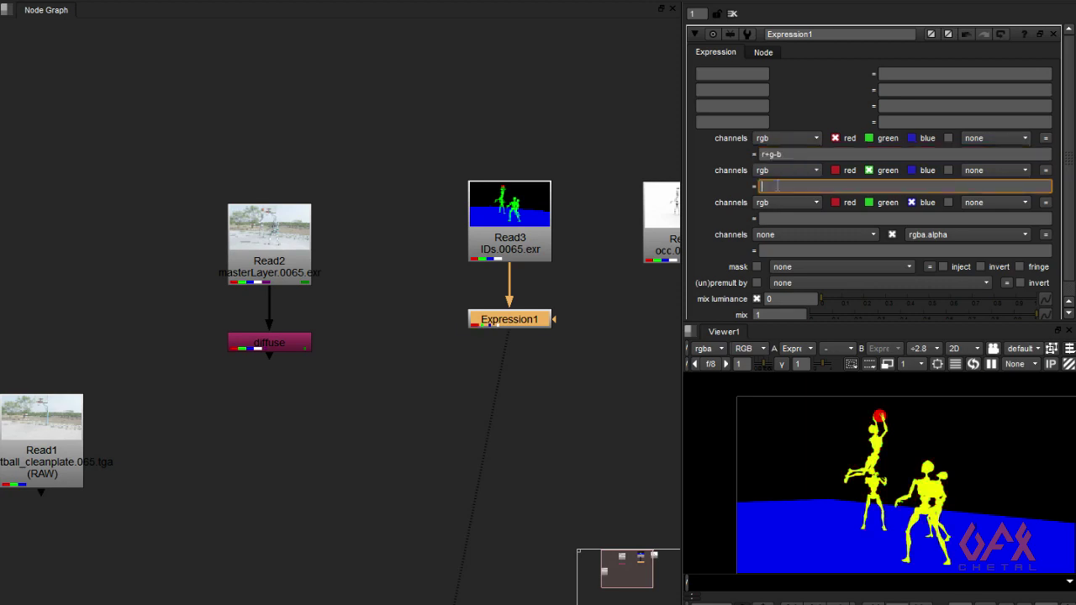
left_click(770, 219)
key("ctrl+v")
left_click(771, 251)
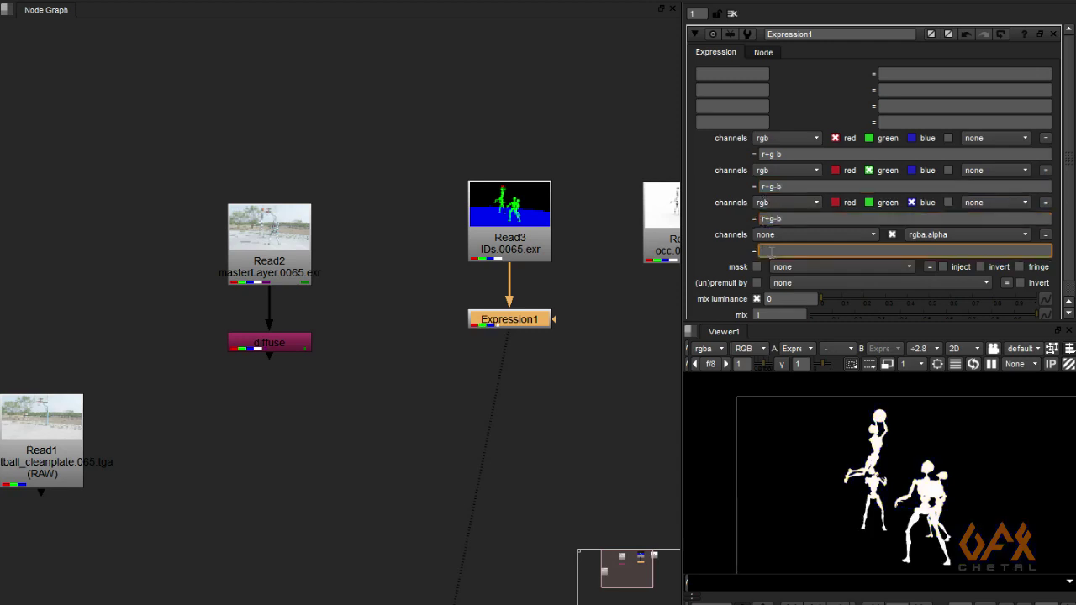
left_click(461, 382)
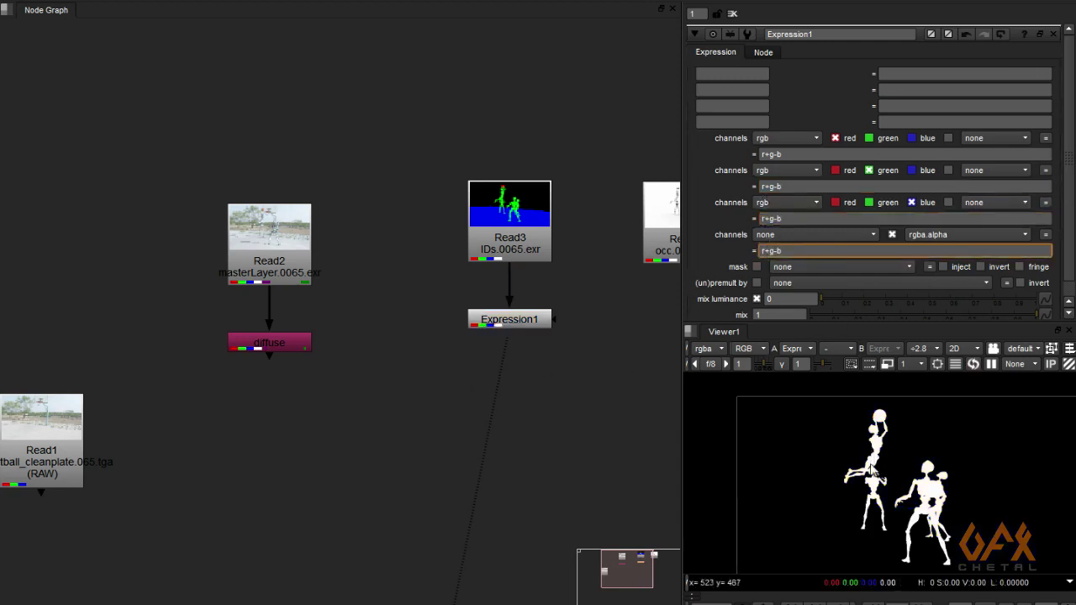
scroll(872, 521, "up", 2)
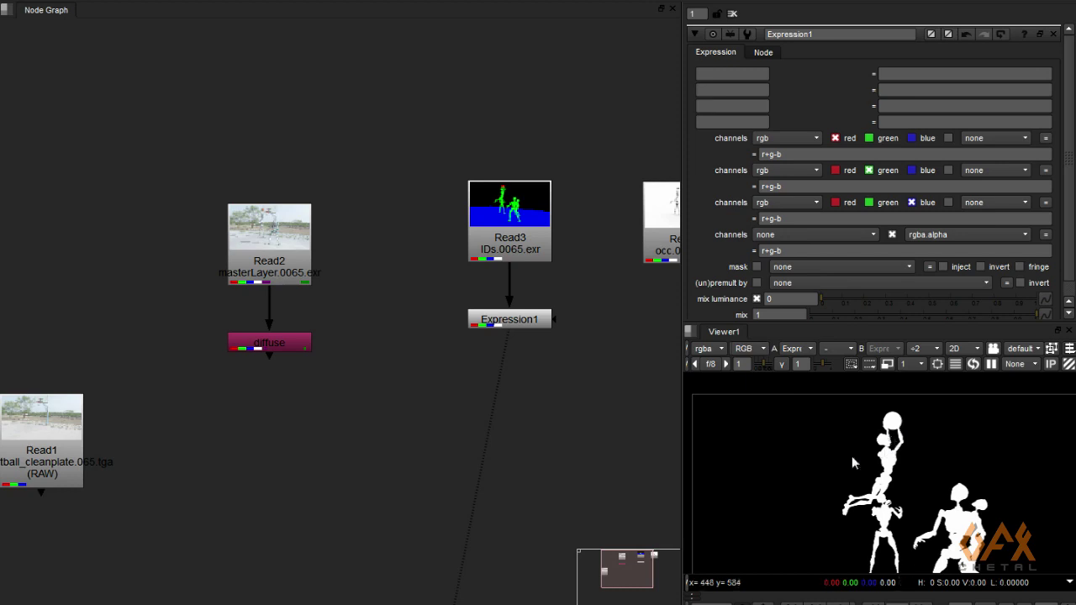
scroll(877, 450, "up", 1)
middle_click_drag(883, 447, 866, 415)
Move the masterLayer read node and the diffuse node farther away from the clean plate node
middle_click_drag(304, 396, 295, 393)
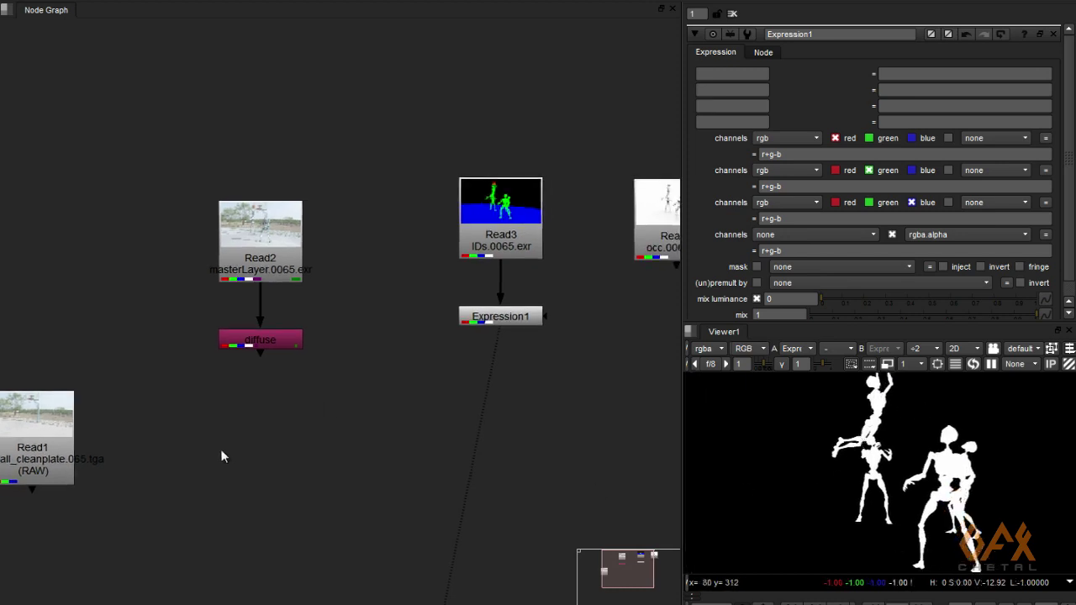
middle_click_drag(222, 427, 455, 436)
left_click_drag(287, 437, 239, 435)
left_click_drag(529, 246, 619, 254)
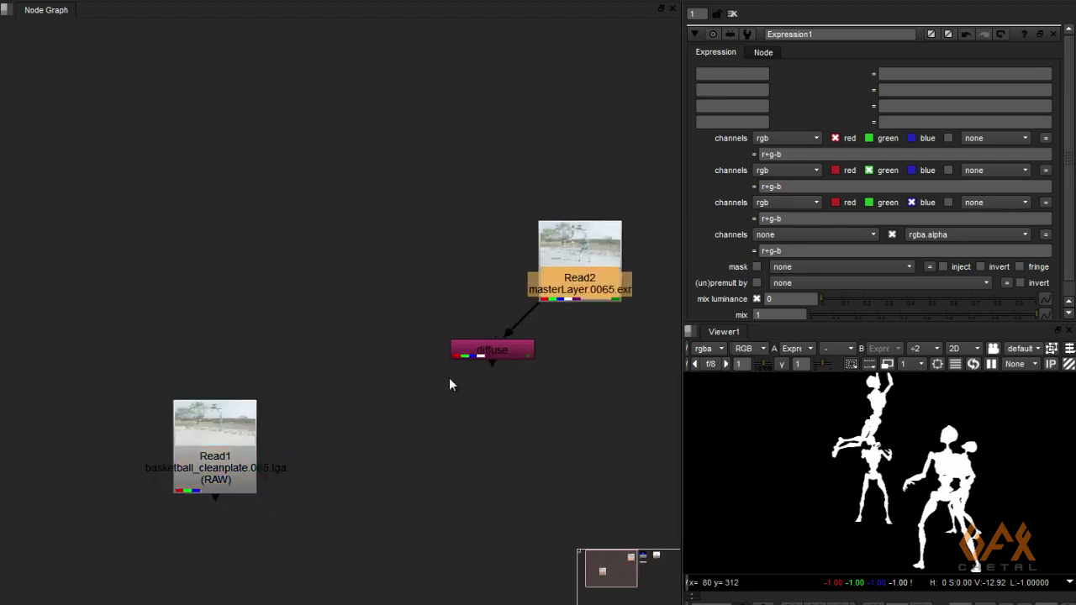
left_click_drag(490, 353, 506, 348)
Add a Merge node with its B input on the clean plate and its A input on the diffuse node
left_click(480, 450)
key("m")
left_click_drag(487, 454, 519, 463)
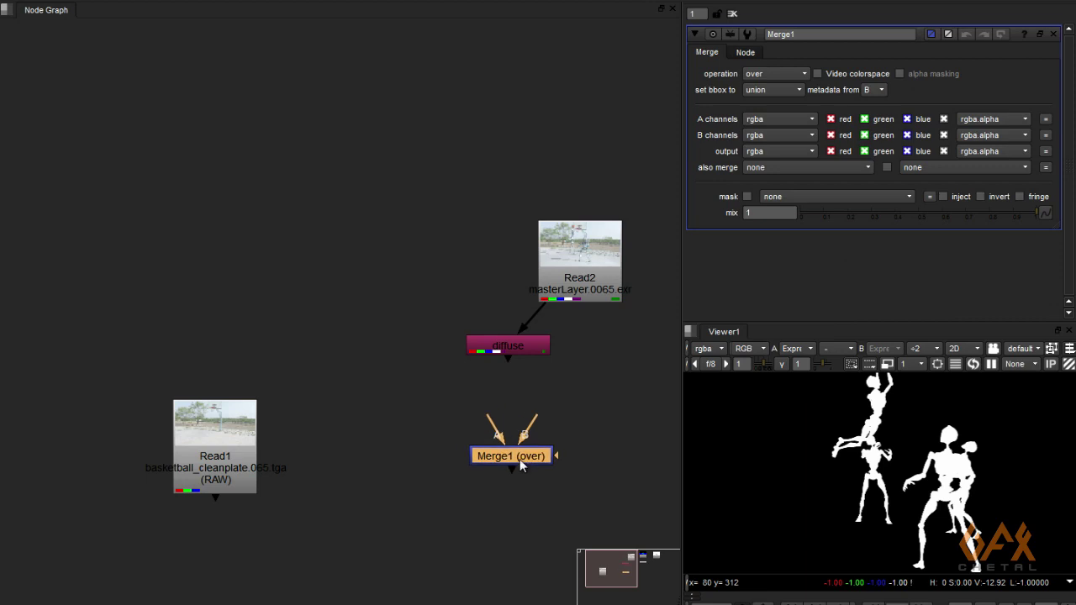
left_click_drag(529, 425, 248, 444)
left_click_drag(508, 359, 602, 459)
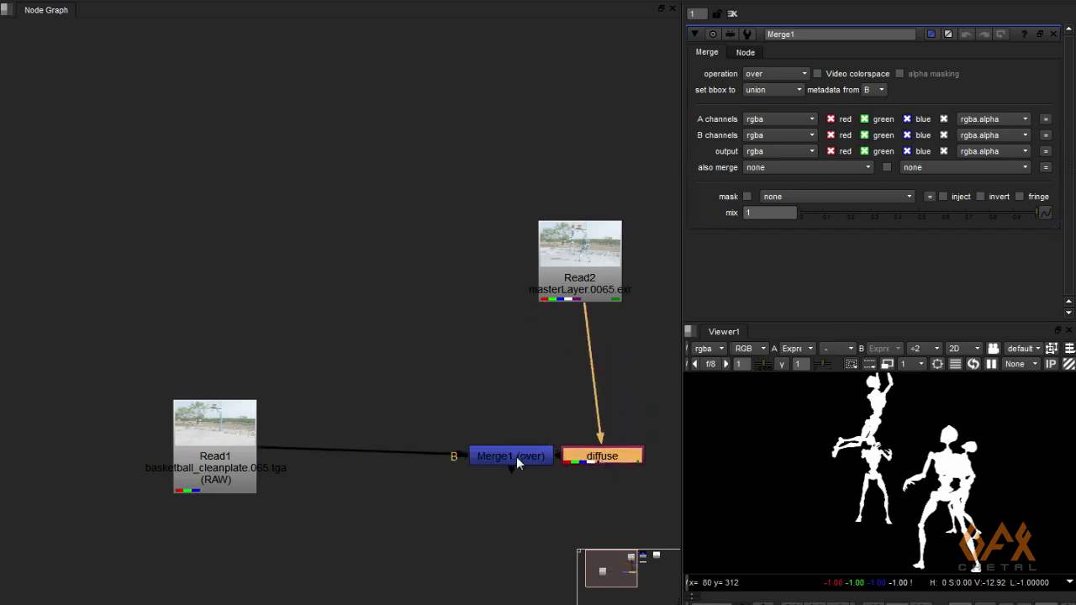
Rearrange the merge, masterLayer and clean plate nodes so the merge sits between the clean plate and diffuse nodes
left_click_drag(516, 457, 471, 457)
left_click_drag(585, 296, 599, 325)
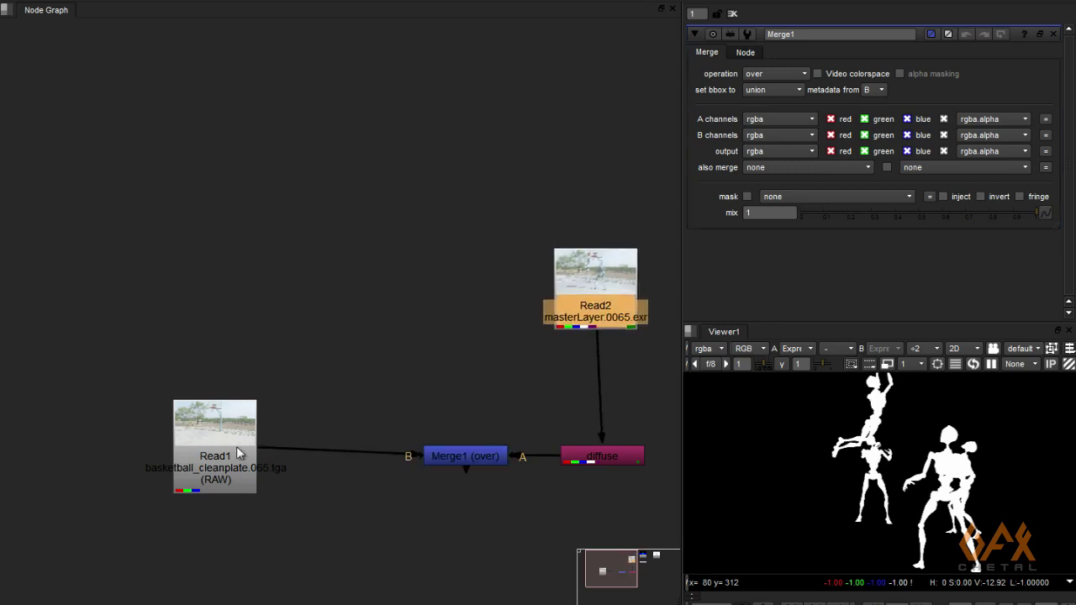
middle_click_drag(572, 407, 429, 366)
left_click_drag(314, 412, 290, 476)
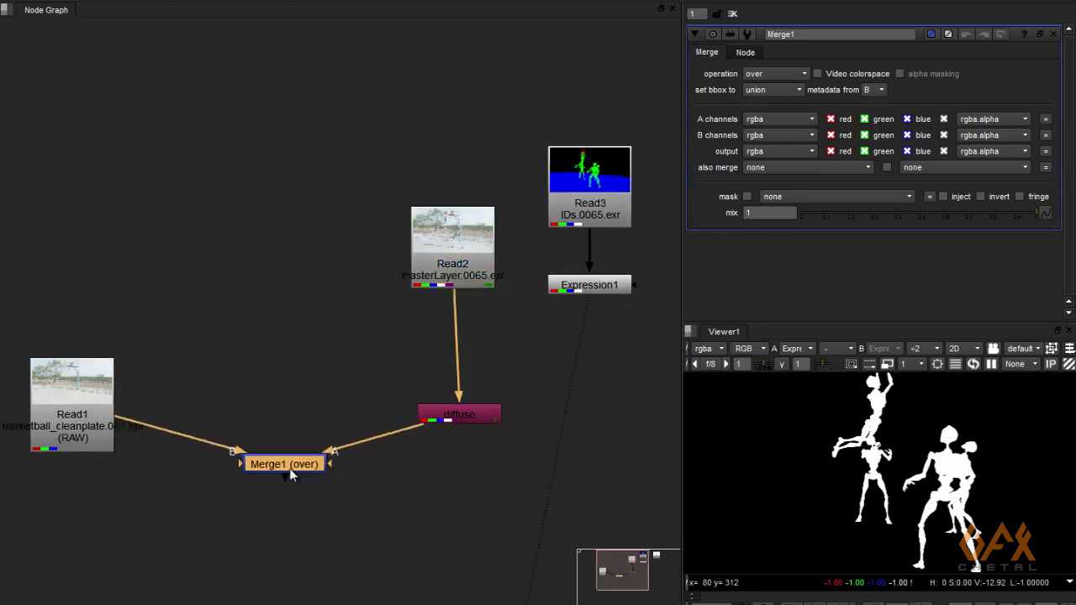
left_click_drag(107, 426, 114, 475)
View the merge, connect its mask input to the Expression node, and inspect the robots over the clean plate
left_click(322, 467)
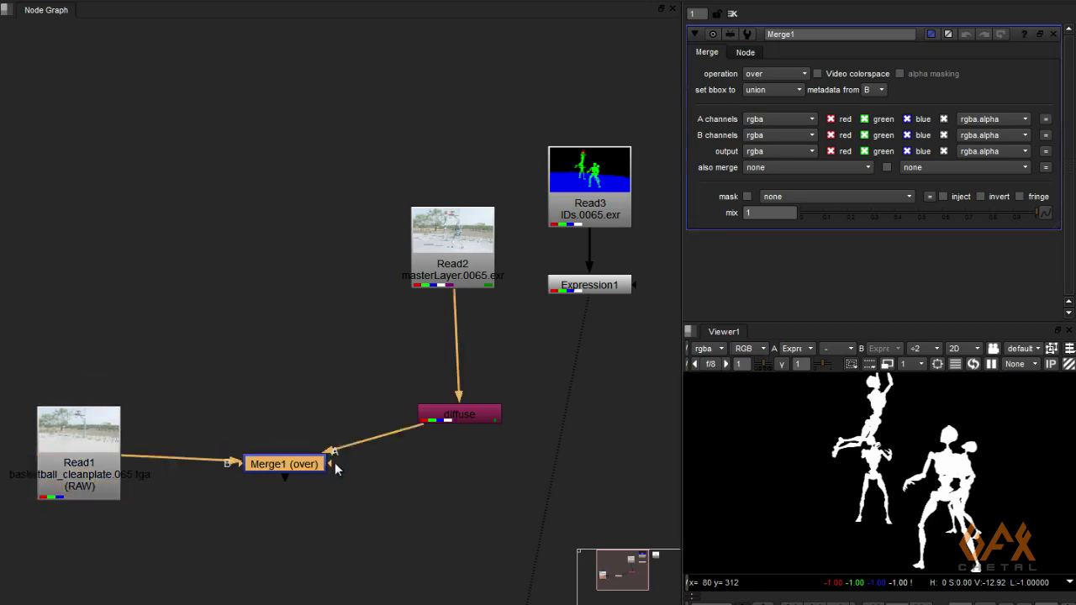
key("1")
left_click_drag(334, 467, 623, 315)
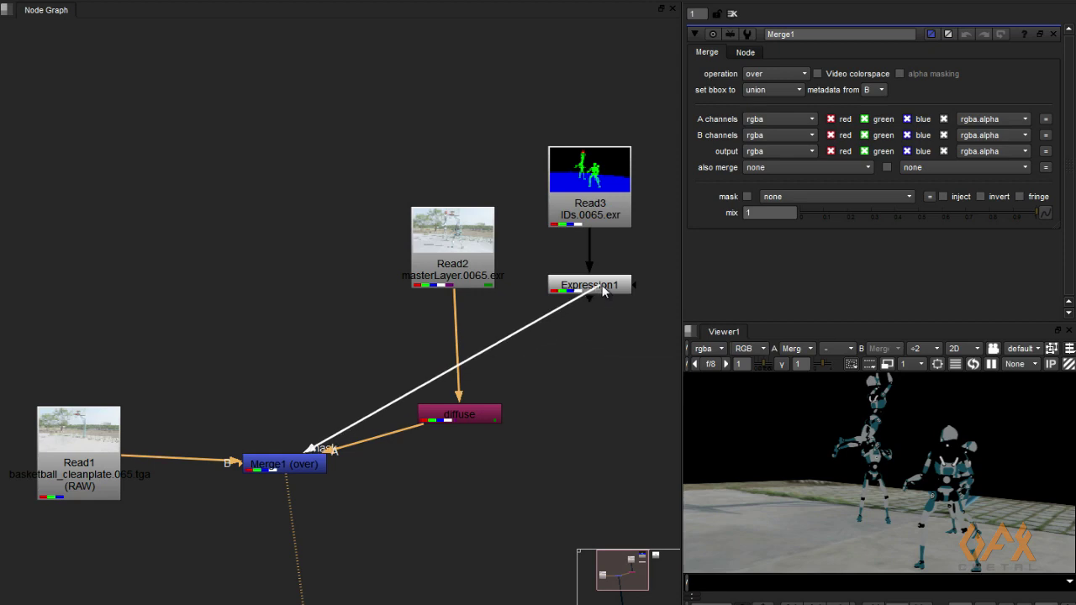
left_click_drag(602, 291, 599, 286)
scroll(874, 496, "up", 3)
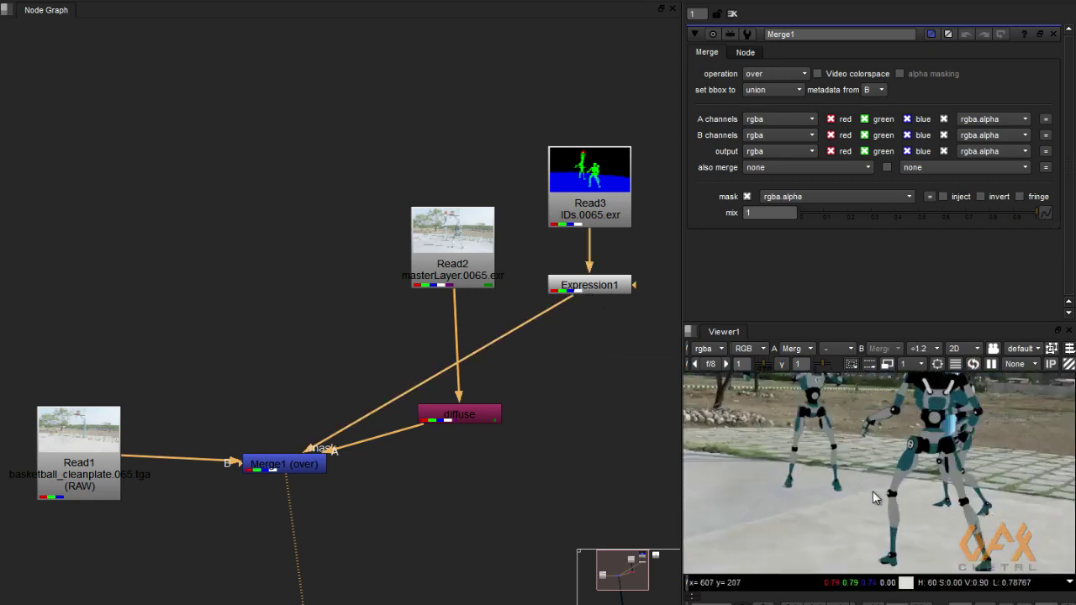
scroll(841, 471, "down", 3)
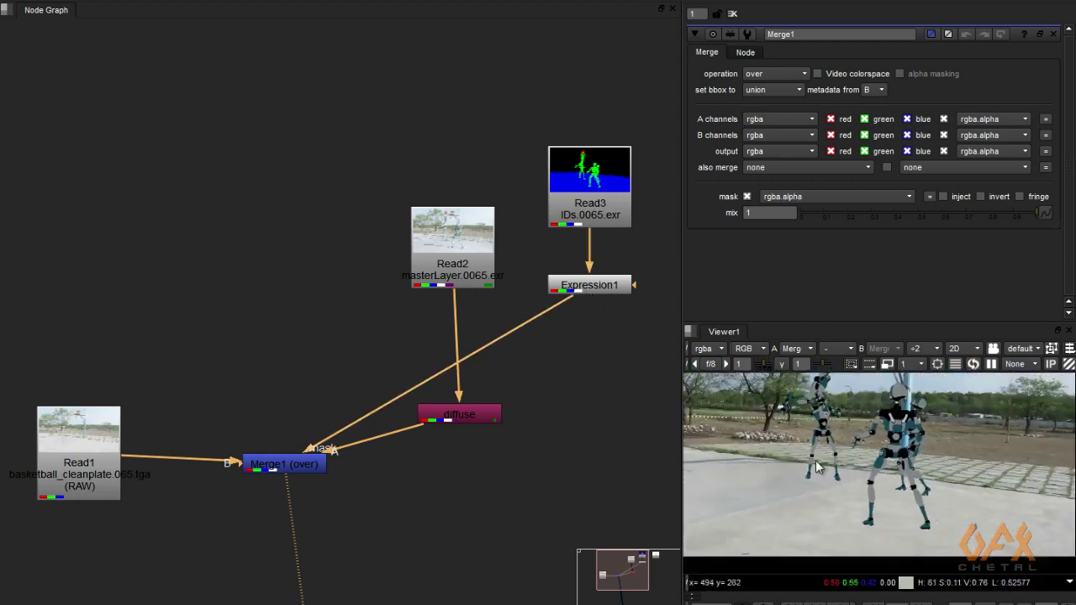
scroll(817, 467, "up", 3)
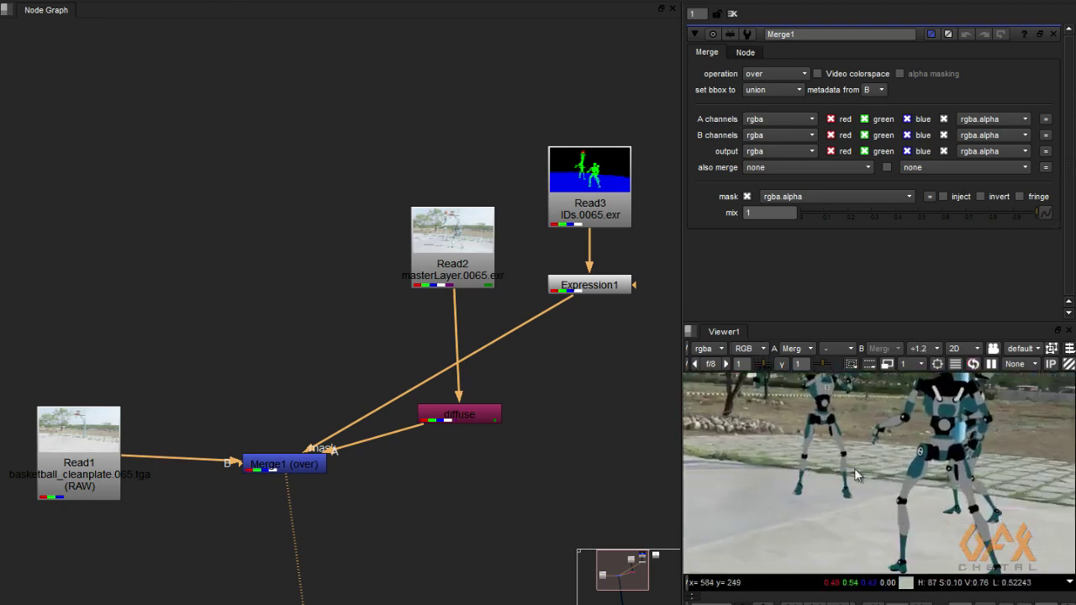
scroll(855, 475, "down", 2)
middle_click_drag(807, 482, 884, 525)
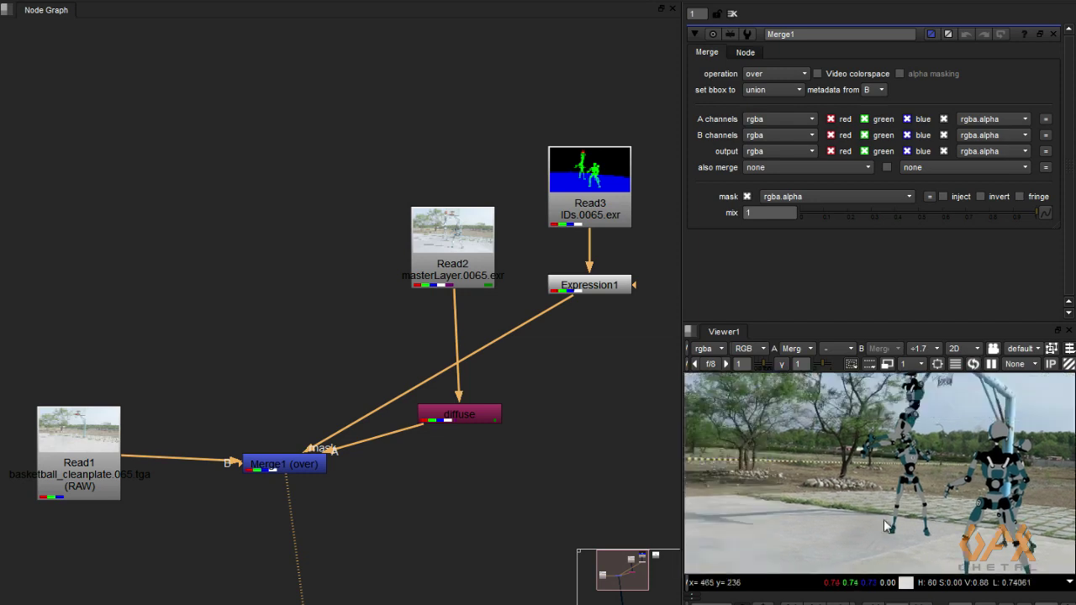
Add a second Shuffle node connected below the diffuse node
left_click(460, 459)
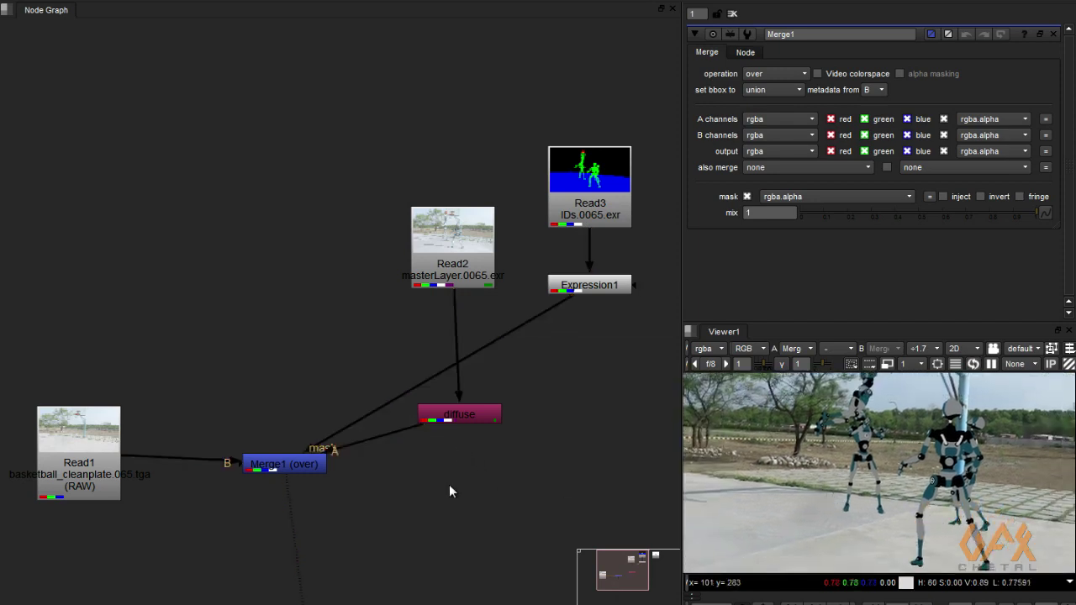
key("Tab")
type("sh")
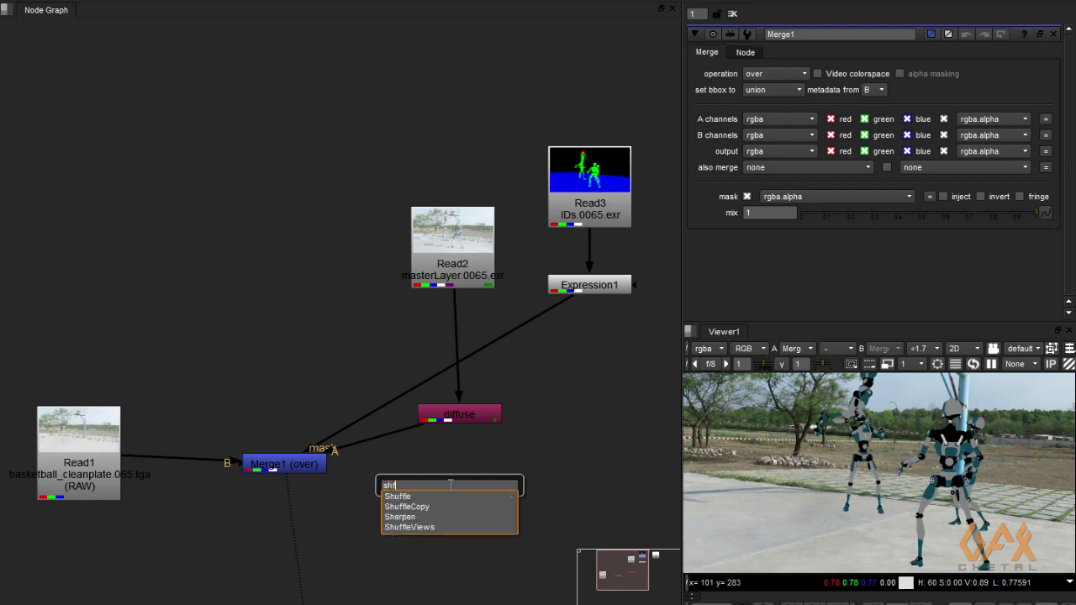
key("BackSpace")
key("Return")
left_click_drag(449, 484, 460, 415)
left_click_drag(454, 544, 451, 532)
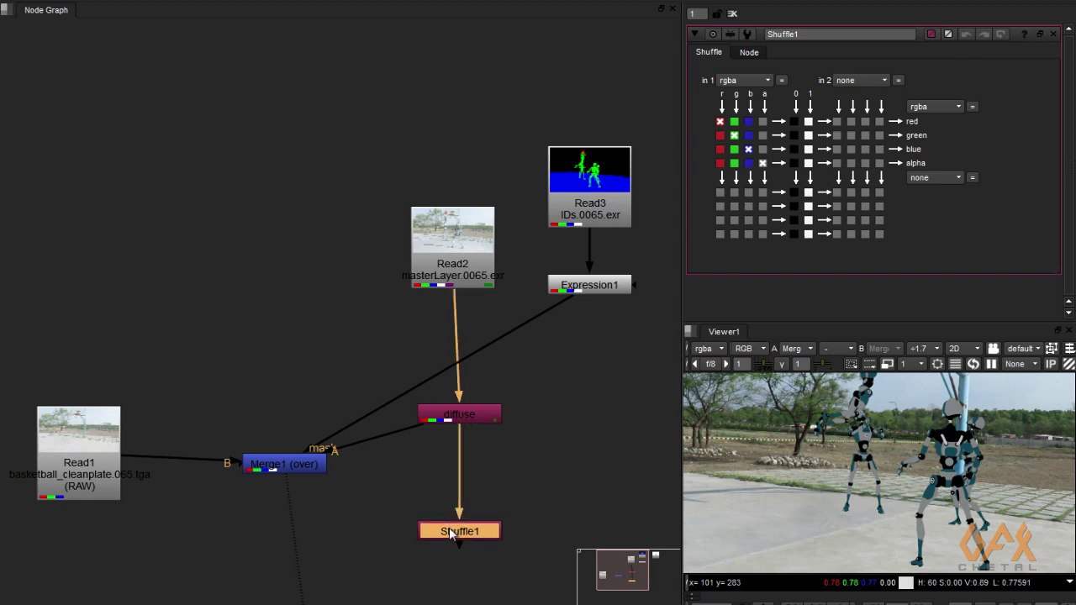
View the new Shuffle, set its first input to shadowRaw, and rename the node raw_shadow
key("1")
left_click(730, 80)
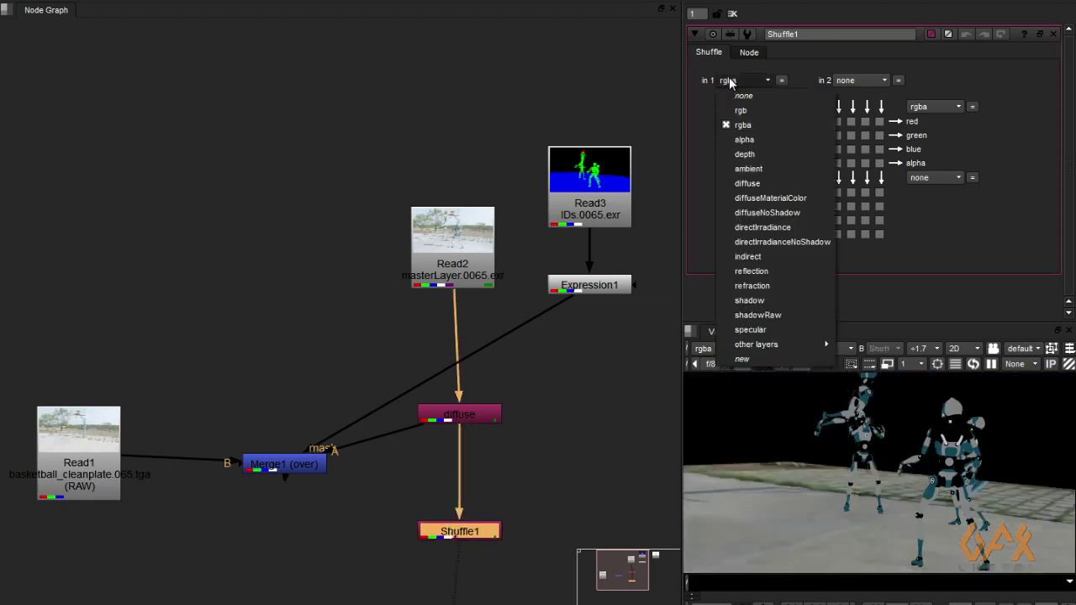
left_click(803, 315)
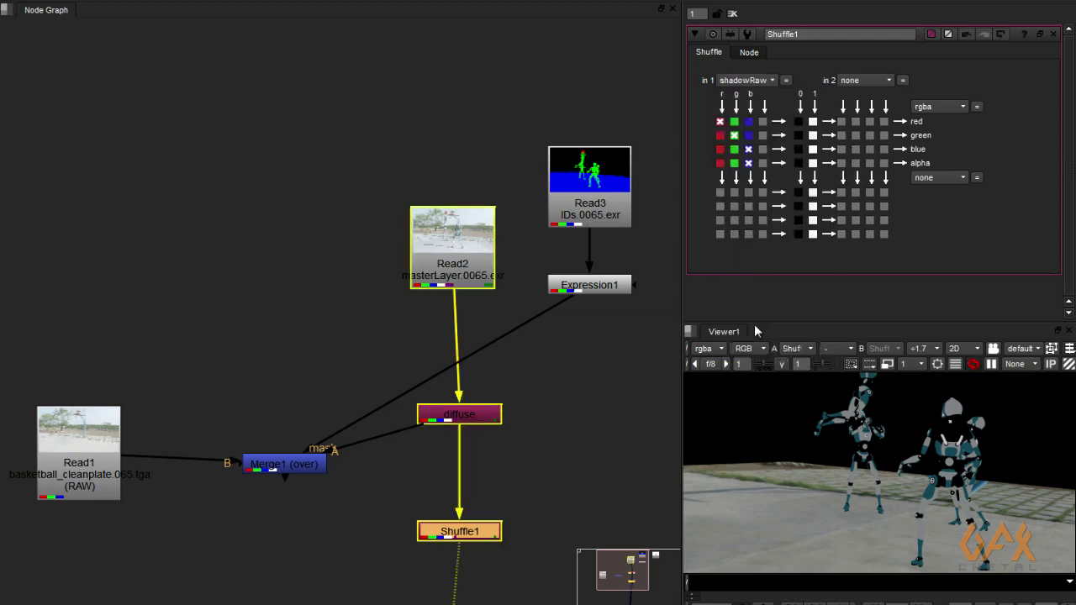
left_click(434, 576)
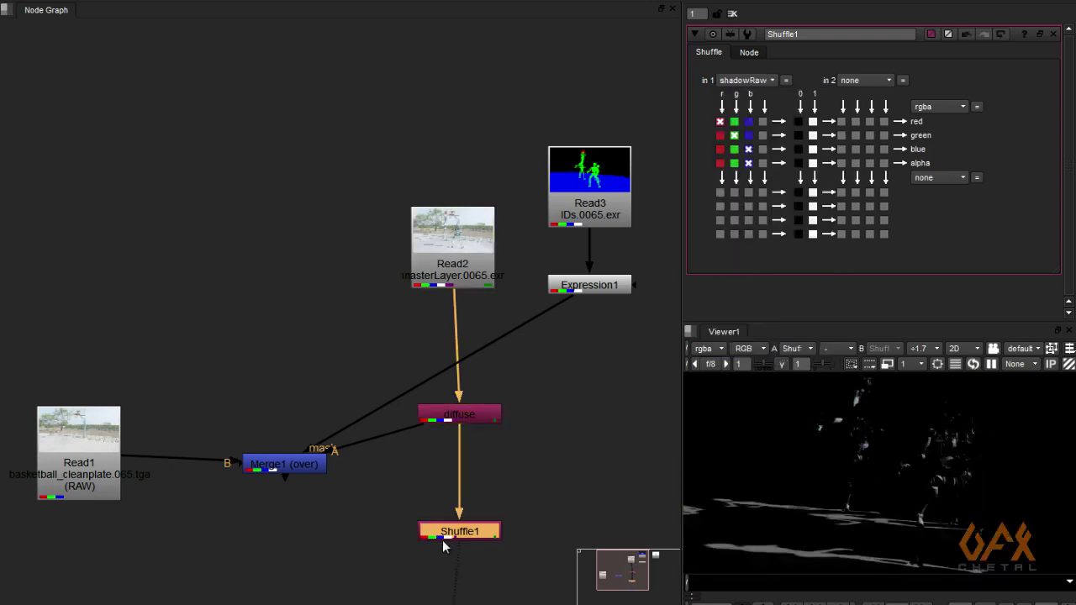
type("nr")
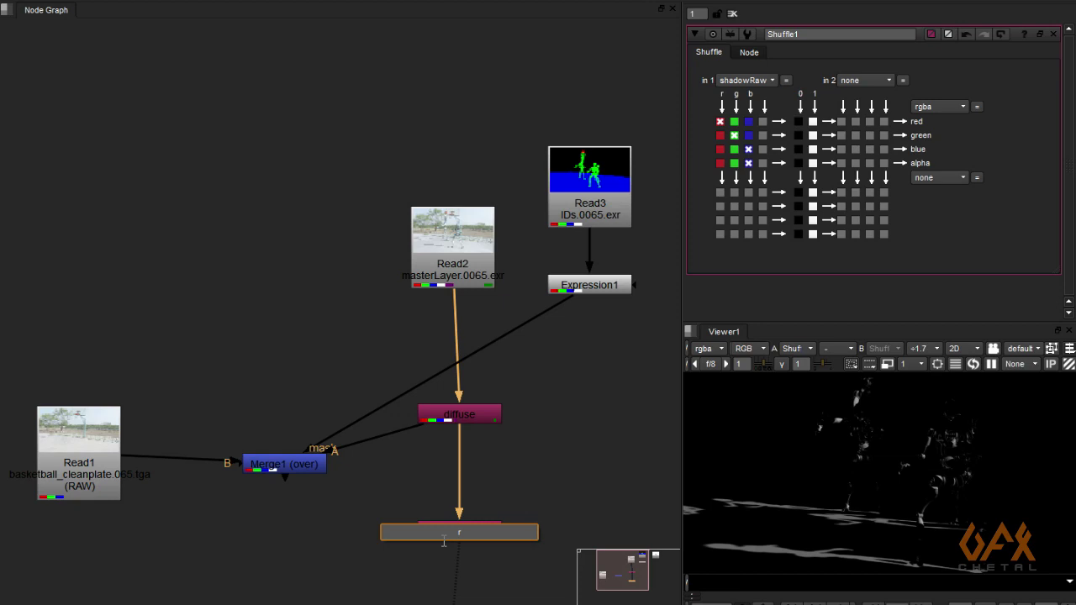
type("aw_shadow")
key("Return")
left_click_drag(445, 544, 456, 551)
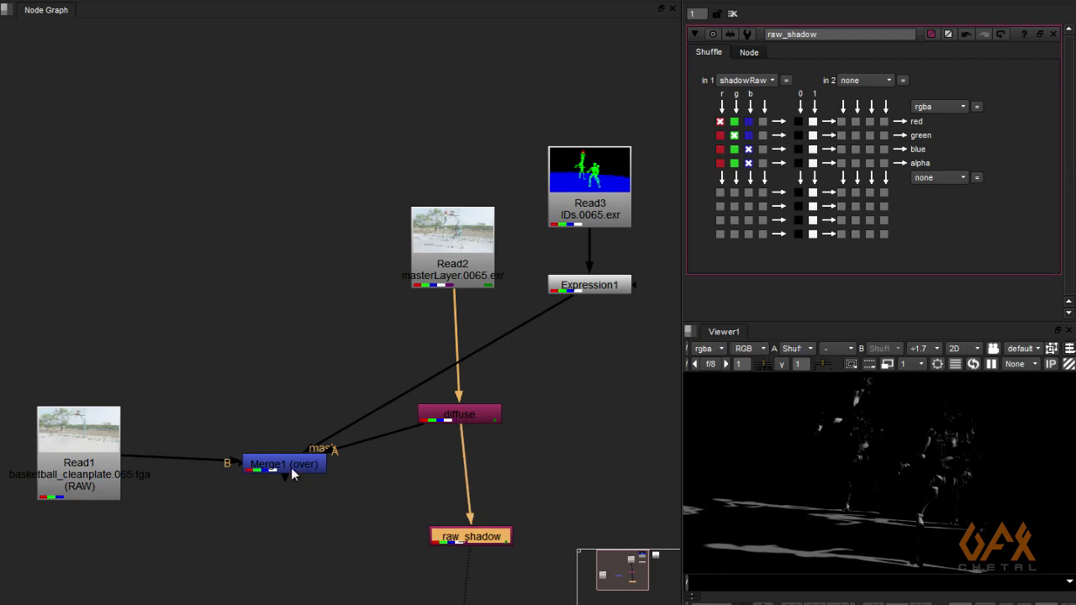
Make room beside the merge and add an Invert node after raw_shadow, placed between it and the merge
left_click_drag(292, 475, 238, 476)
left_click_drag(478, 540, 467, 535)
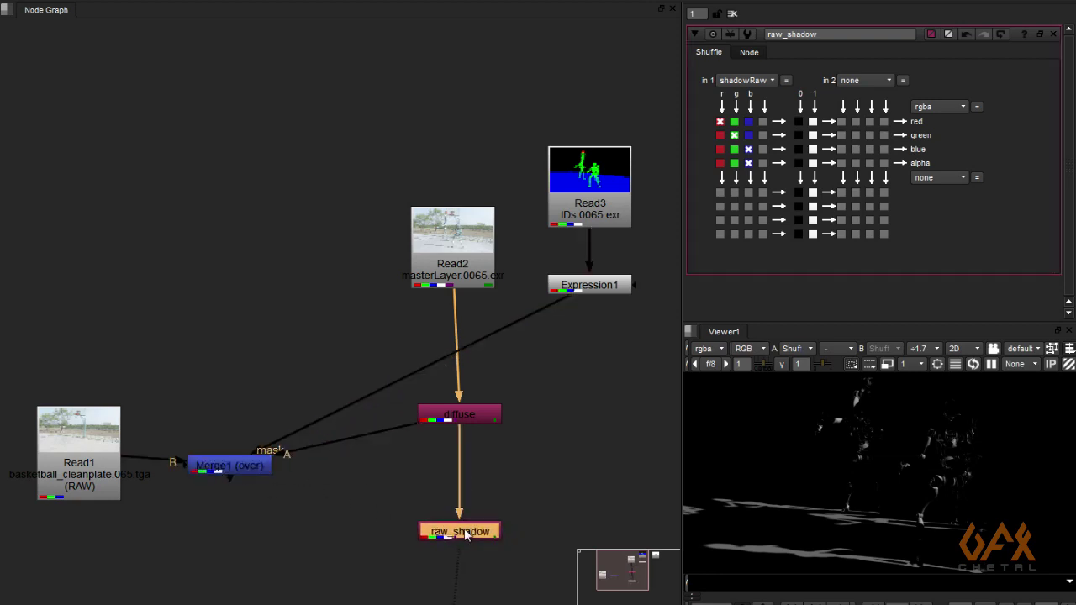
key("Tab")
type("invert")
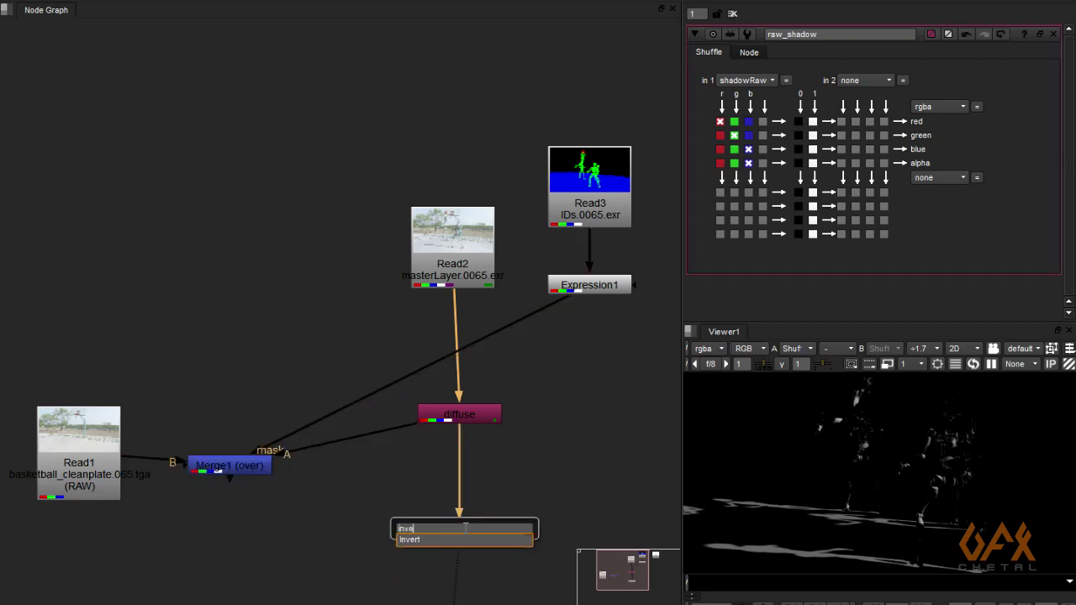
key("Return")
left_click_drag(440, 577, 332, 532)
Add a second Merge node below the first, with B on the first merge and A on the Invert node
middle_click_drag(288, 479, 378, 457)
left_click_drag(176, 448, 149, 426)
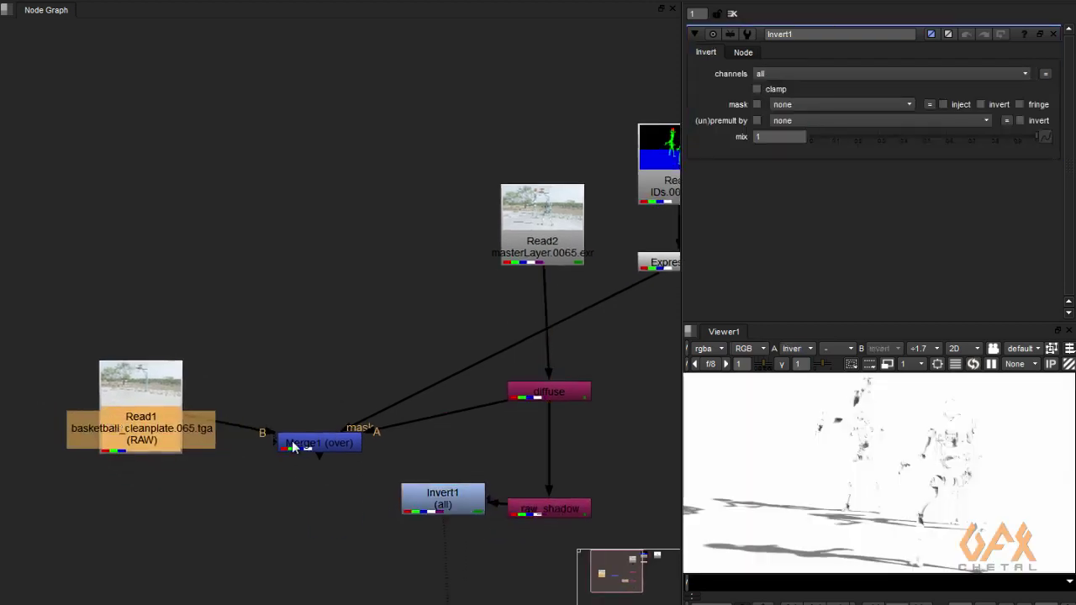
left_click_drag(299, 445, 250, 409)
left_click(263, 501)
key("m")
left_click_drag(284, 469, 249, 414)
left_click_drag(244, 462, 422, 499)
left_click_drag(275, 497, 281, 496)
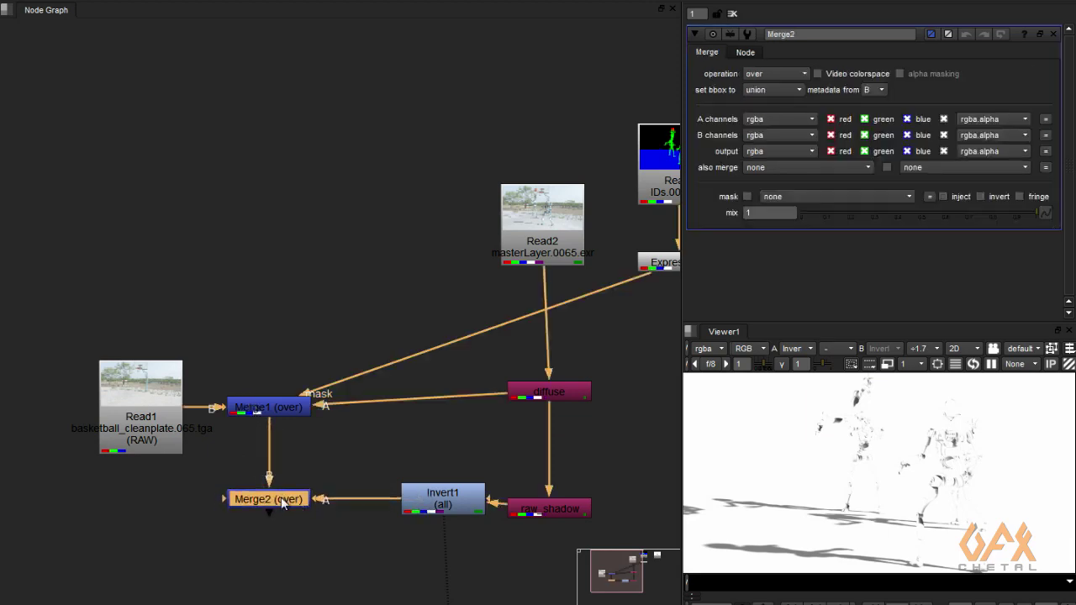
View the second merge's result and set its operation to multiply, checking the shadows on the ground
key("1")
left_click(260, 482)
left_click(264, 500)
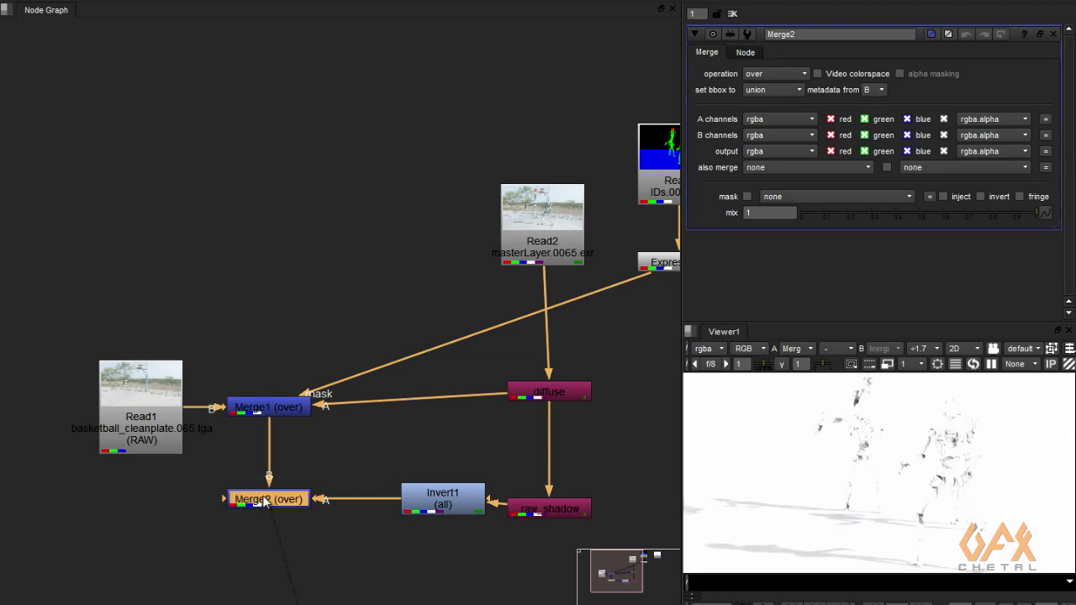
left_click(768, 78)
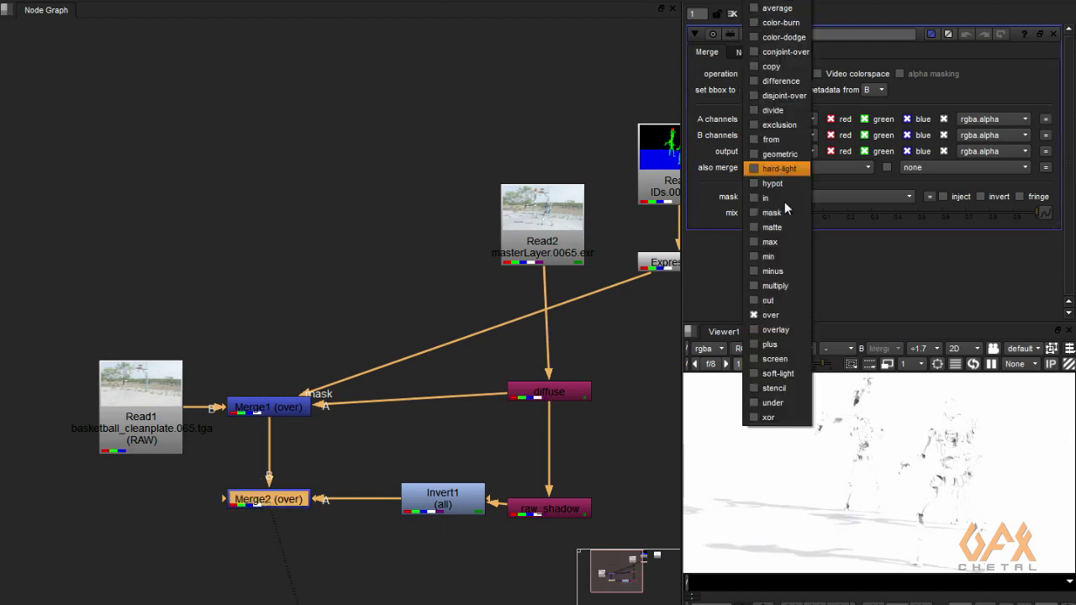
left_click(781, 285)
middle_click_drag(778, 461, 980, 486)
scroll(875, 493, "up", 3)
scroll(894, 452, "up", 4)
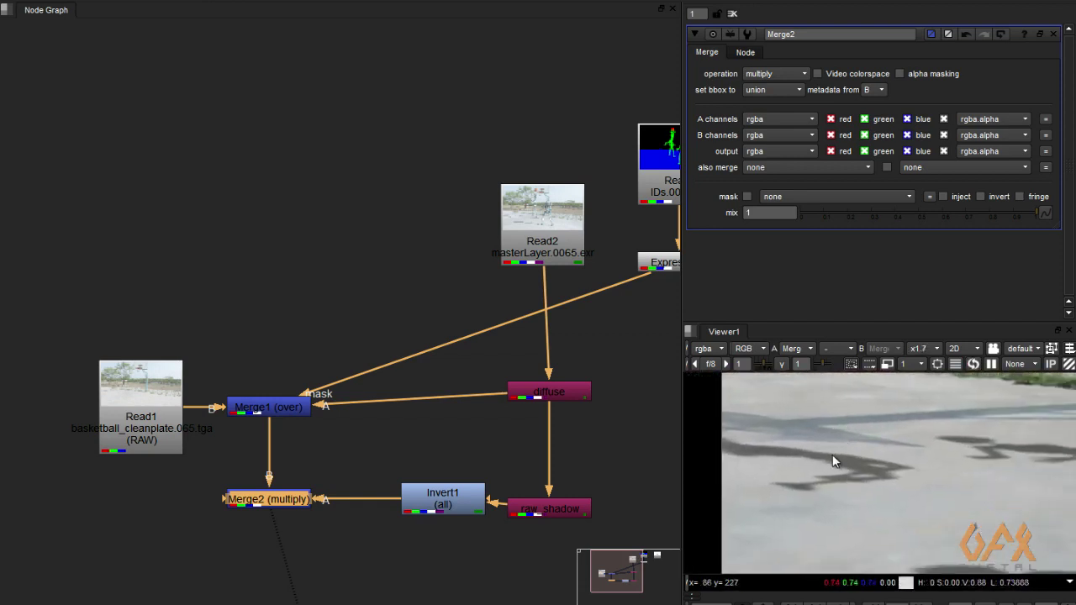
scroll(831, 457, "up", 3)
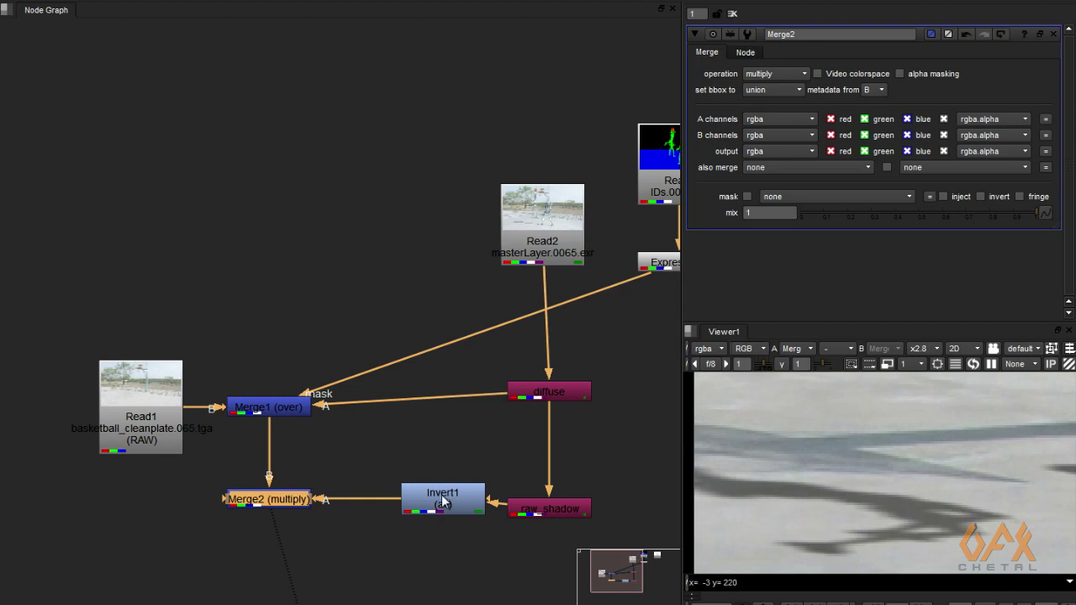
Insert a Grade node between the Invert node and the multiply merge, spacing the neighbouring nodes for it
left_click_drag(565, 514, 564, 469)
left_click_drag(452, 503, 461, 504)
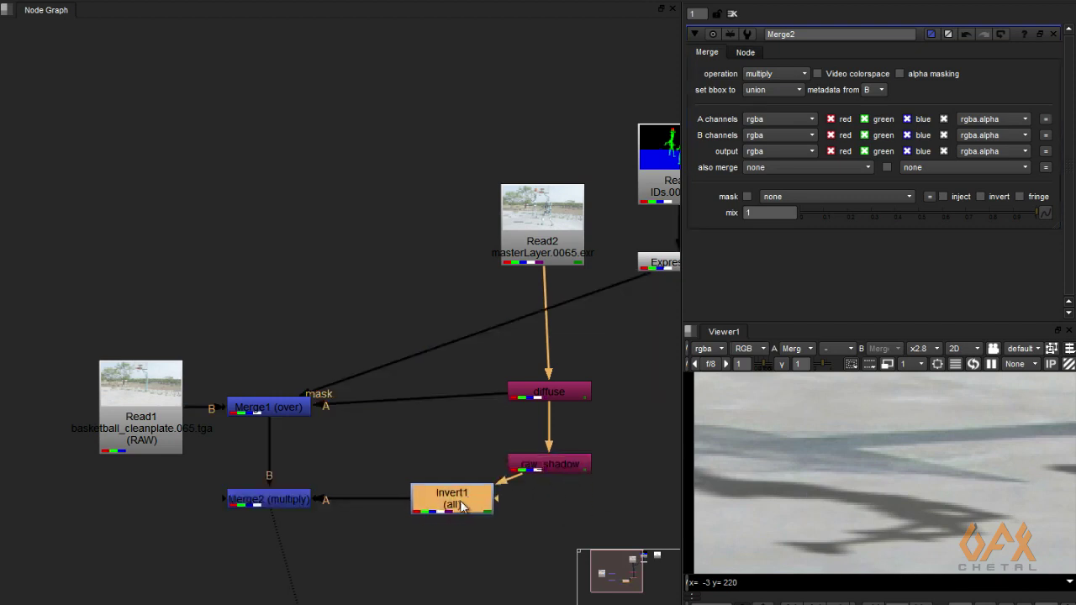
key("g")
left_click_drag(449, 541, 383, 544)
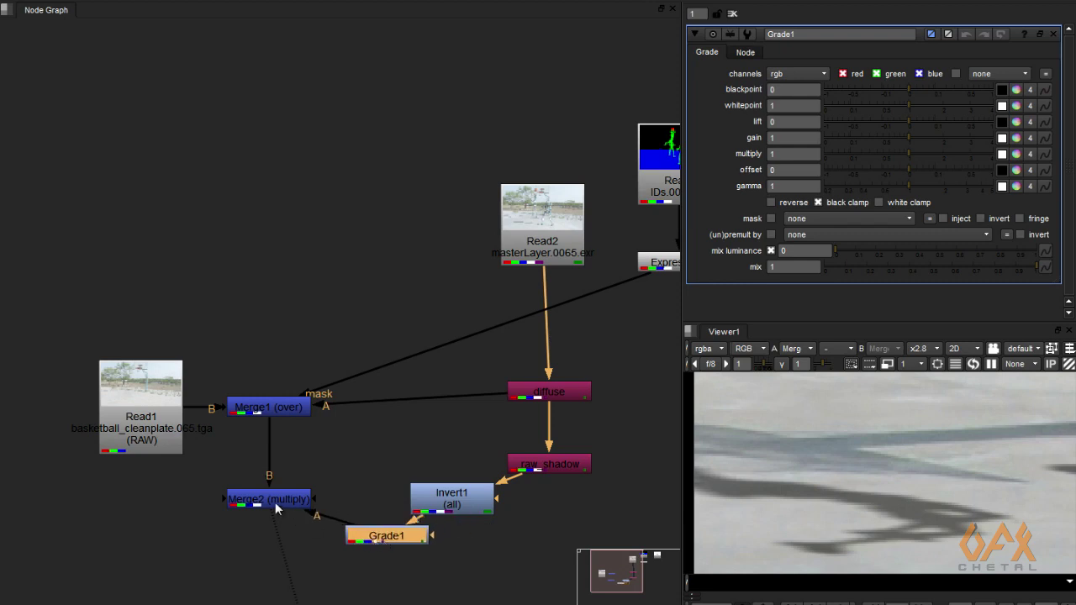
Move the multiply merge level with the Grade node and set its mix to 0.515
left_click_drag(275, 502, 267, 533)
double_click(268, 533)
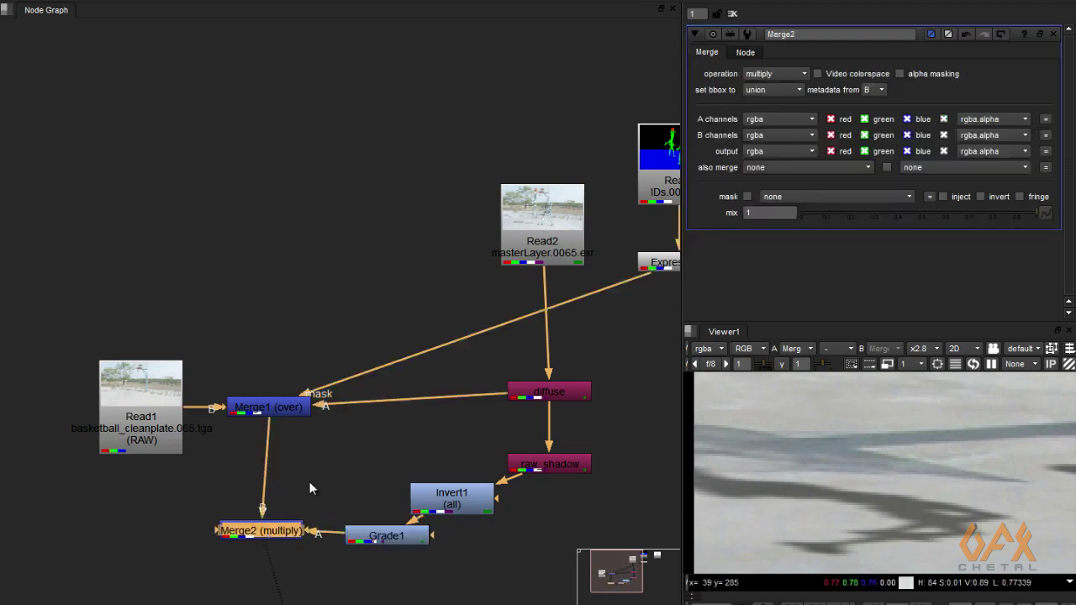
left_click_drag(1037, 210, 921, 214)
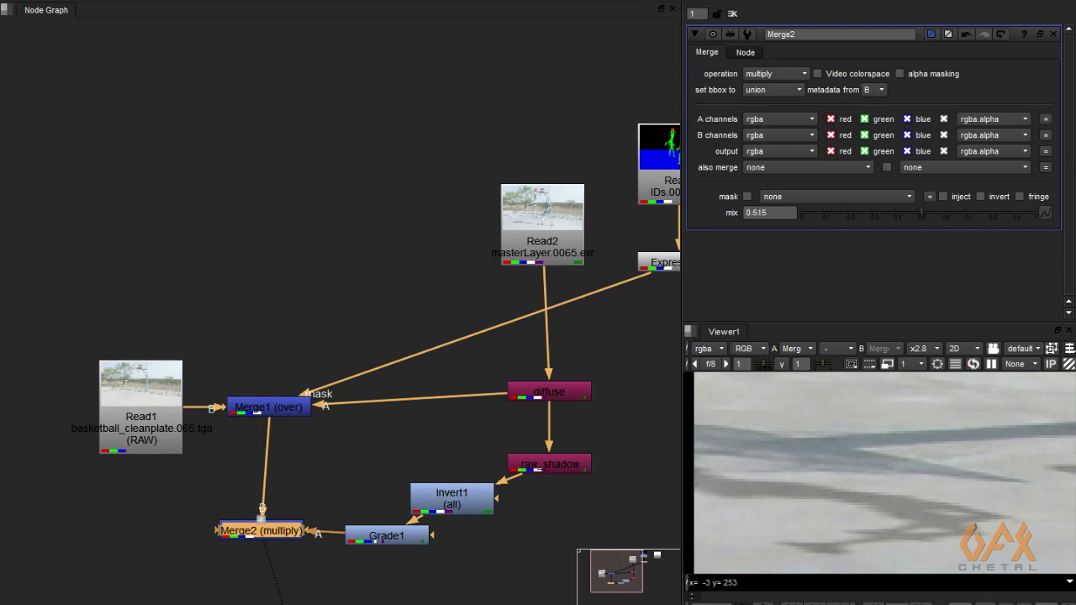
Tint the shadows through the Grade node's blackpoint, with red at 0.175 and blue at -0.175, and inspect the ground shadows
double_click(381, 543)
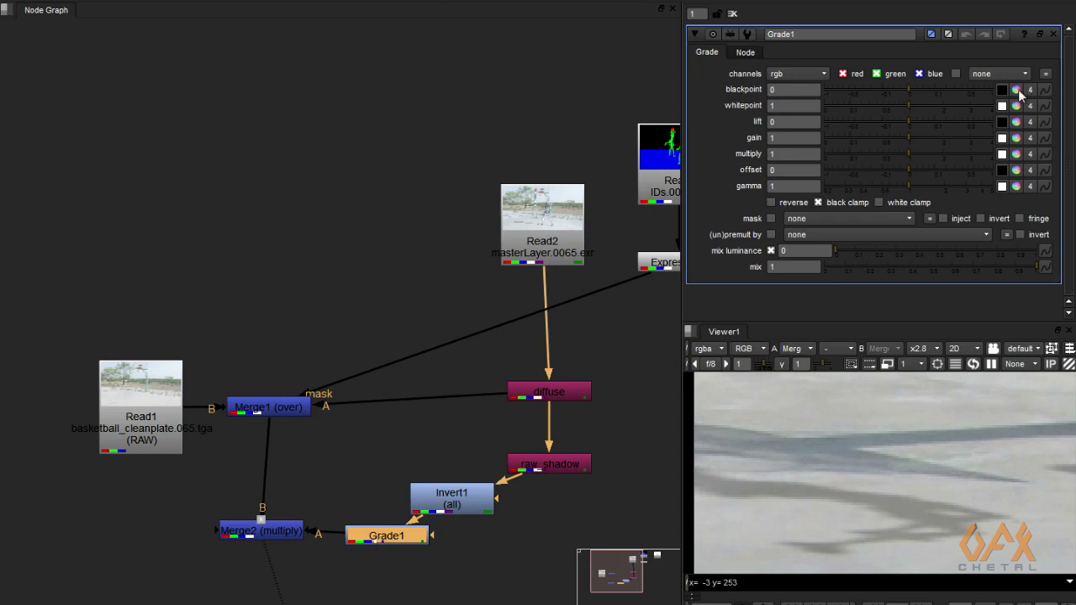
left_click(1017, 90)
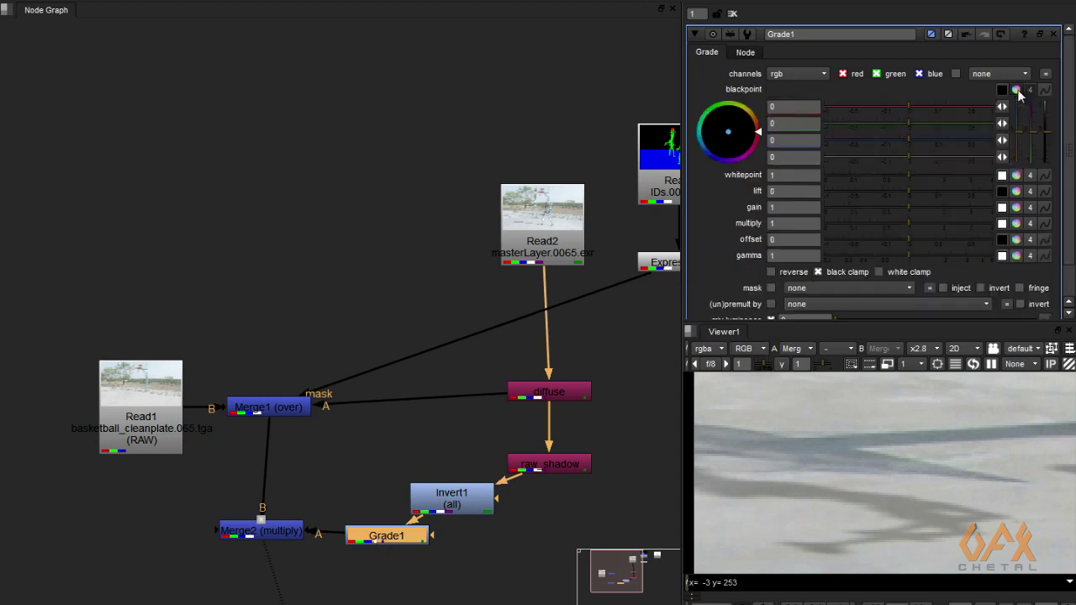
left_click(1021, 136)
left_click_drag(1021, 136, 1019, 154)
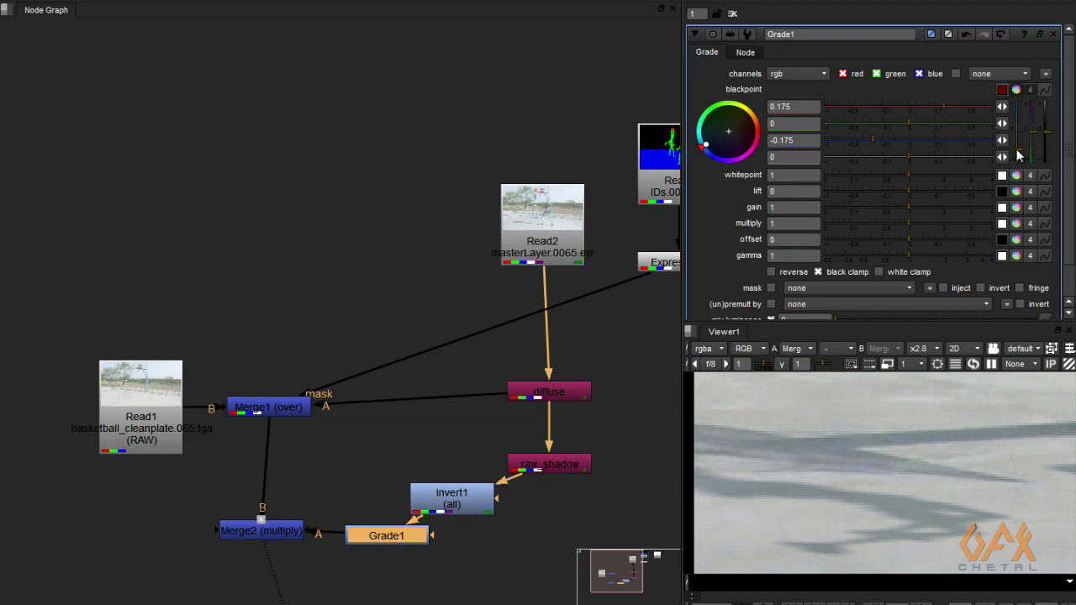
scroll(982, 454, "down", 1)
middle_click_drag(968, 496, 712, 468)
scroll(810, 464, "down", 2)
middle_click_drag(811, 464, 869, 459)
middle_click_drag(982, 493, 830, 443)
Lower the multiply merge's mix to 0.415 and check the shadows around the robots
double_click(253, 531)
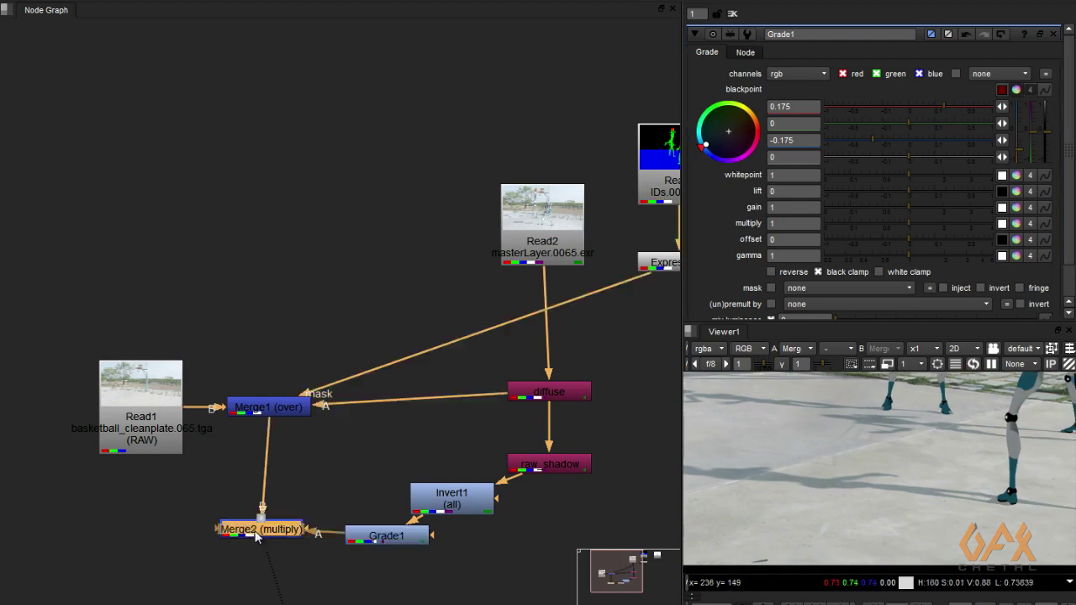
left_click_drag(925, 214, 895, 209)
middle_click_drag(824, 465, 1015, 495)
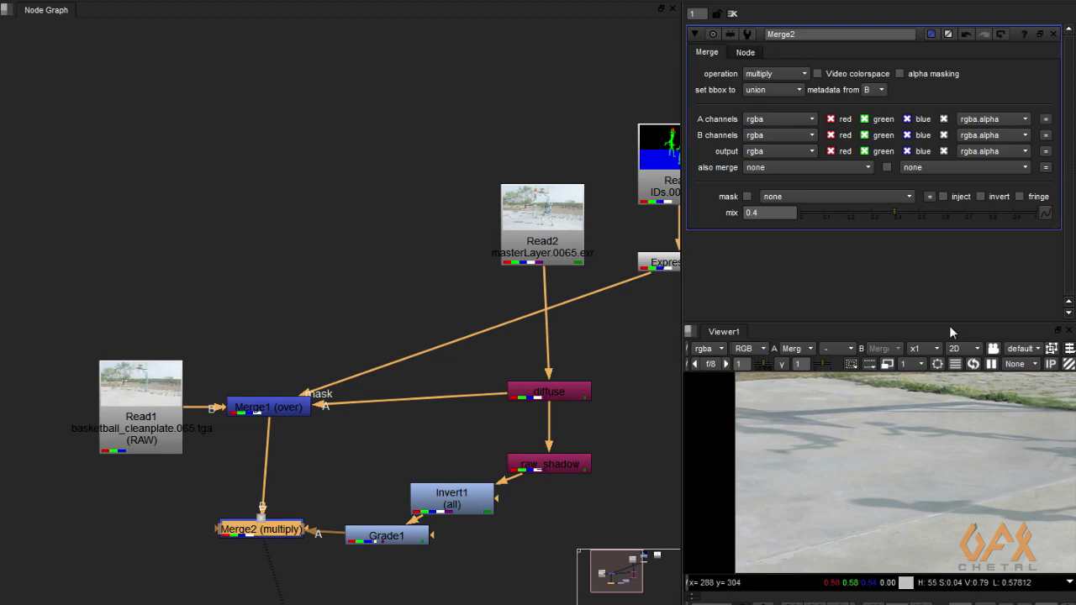
left_click_drag(892, 214, 898, 211)
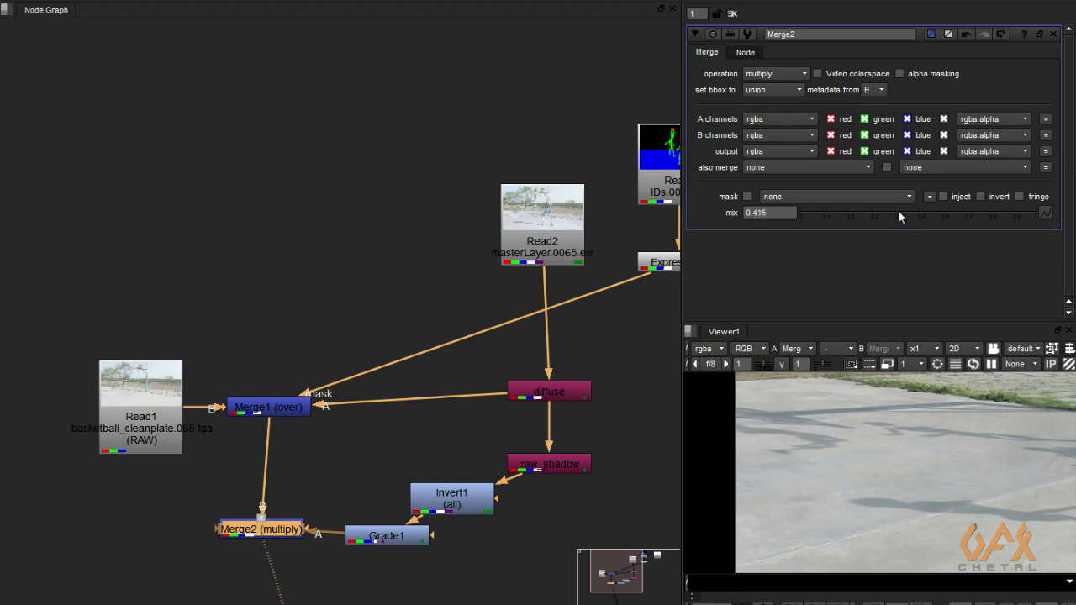
middle_click_drag(874, 482, 845, 483)
scroll(893, 483, "down", 3)
middle_click_drag(970, 484, 897, 484)
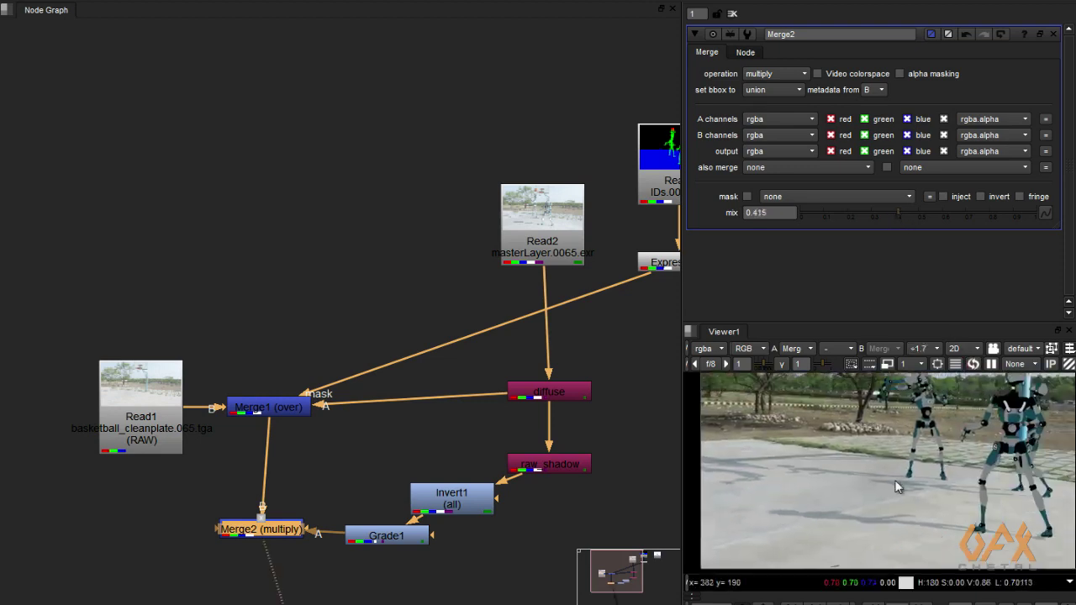
middle_click_drag(1045, 436, 939, 439)
middle_click_drag(850, 462, 962, 460)
Add a Shuffle node below raw_shadow and connect its input to raw_shadow
middle_click_drag(446, 529, 413, 462)
left_click(510, 471)
key("Tab")
type("sh")
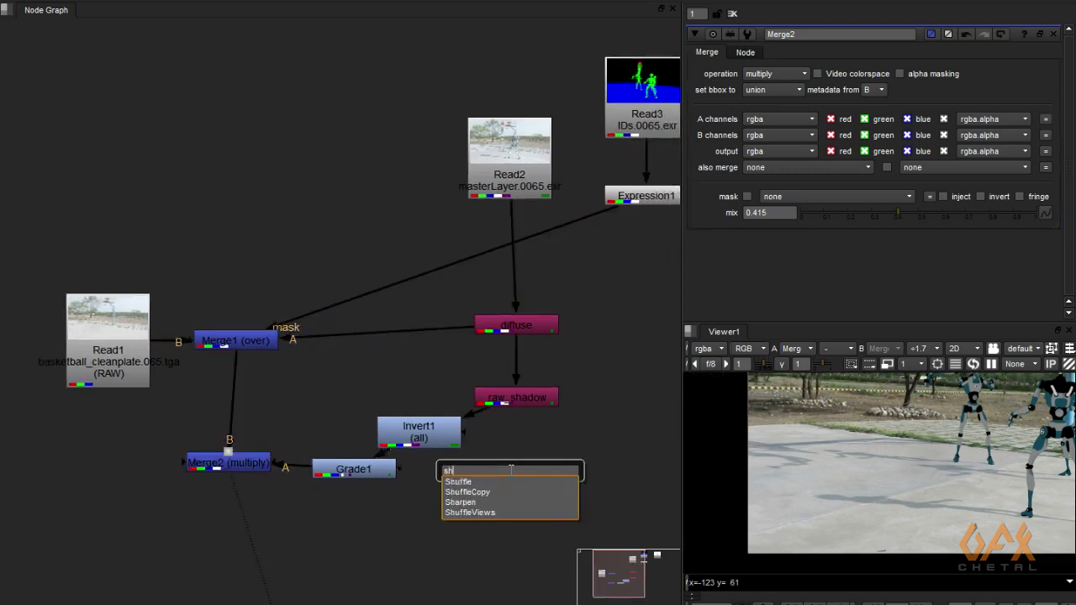
key("Return")
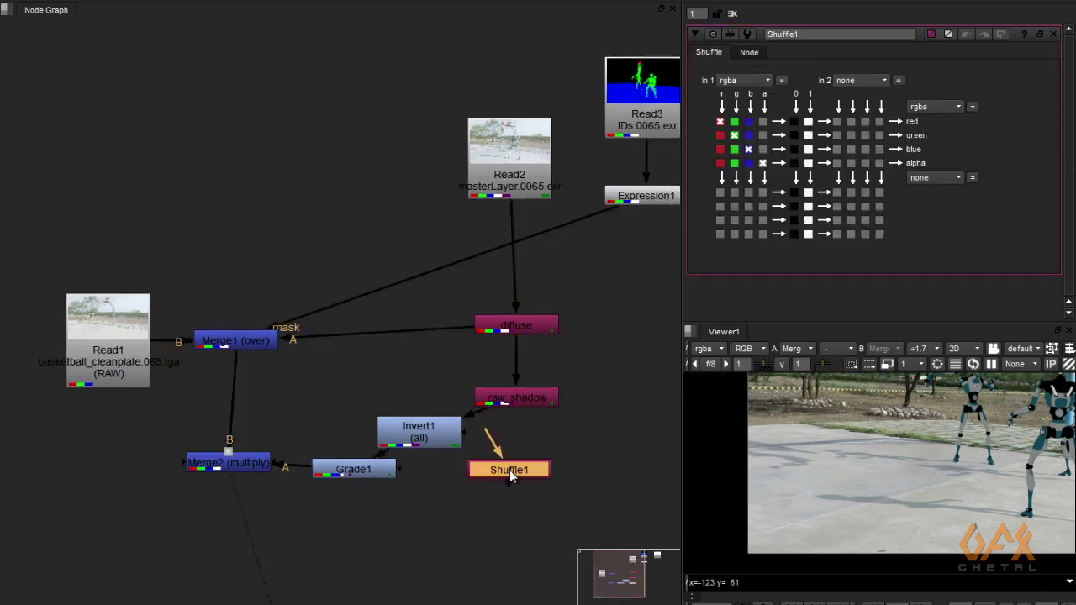
left_click_drag(524, 471, 518, 402)
left_click_drag(527, 504, 519, 502)
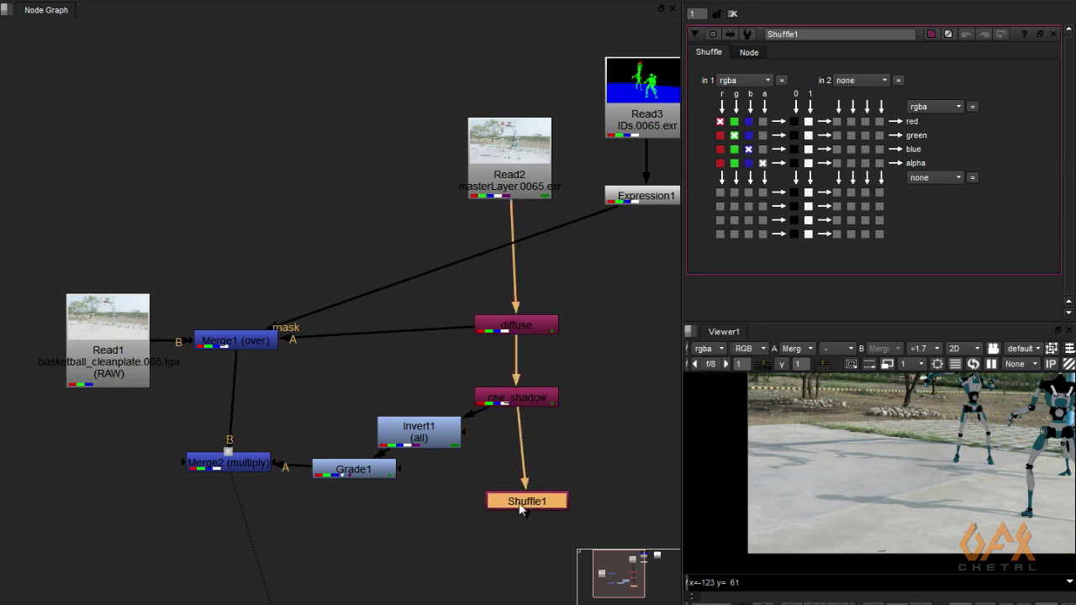
View the new Shuffle, set its first input to ambient, rename it ambient, and fill its alpha with white
key("1")
left_click(518, 503)
left_click(765, 81)
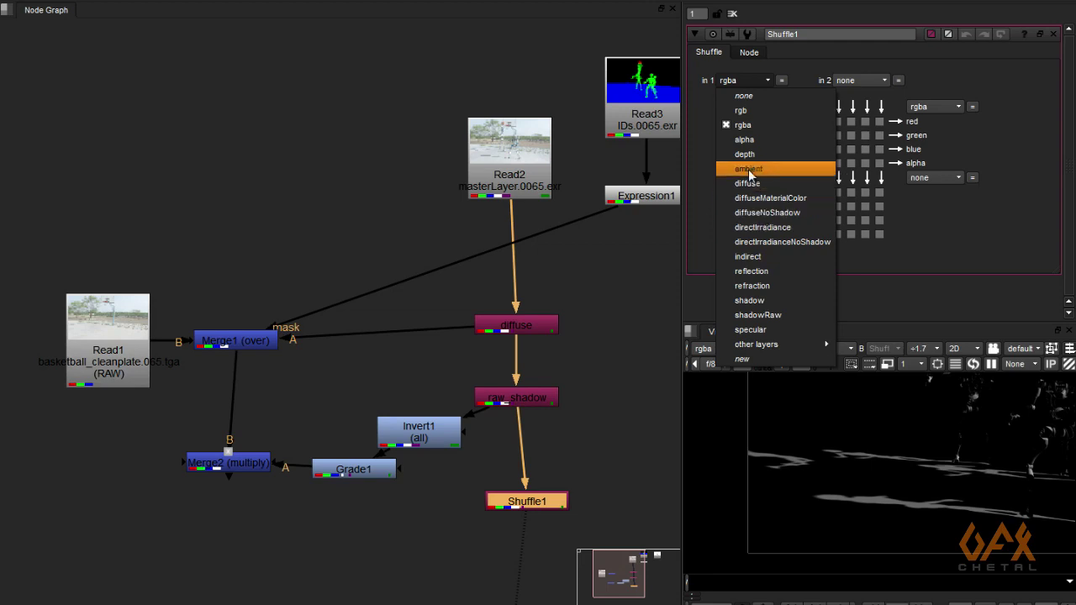
left_click(748, 168)
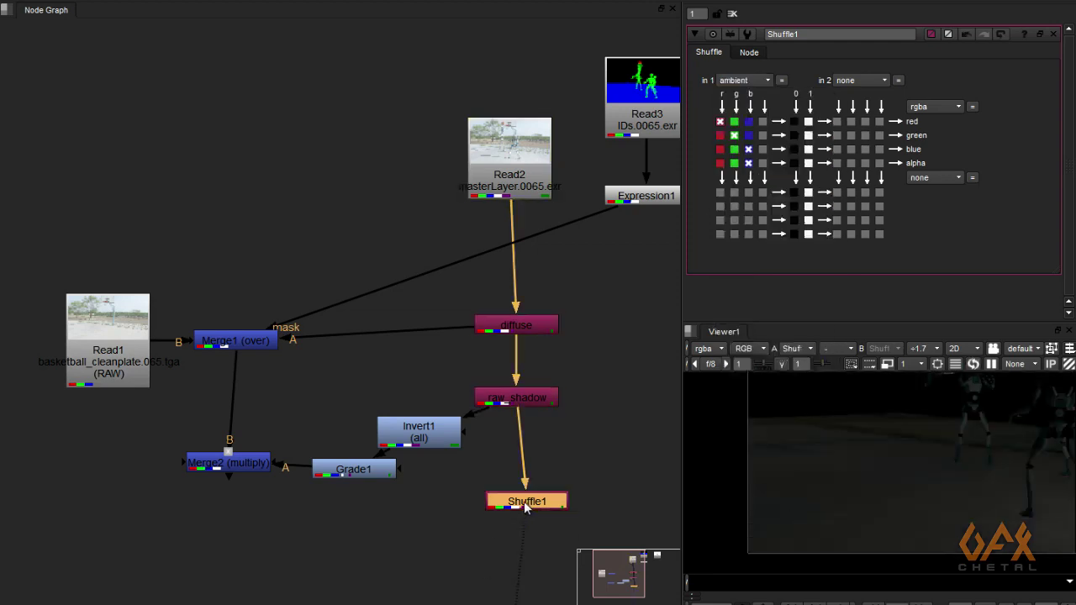
type("n")
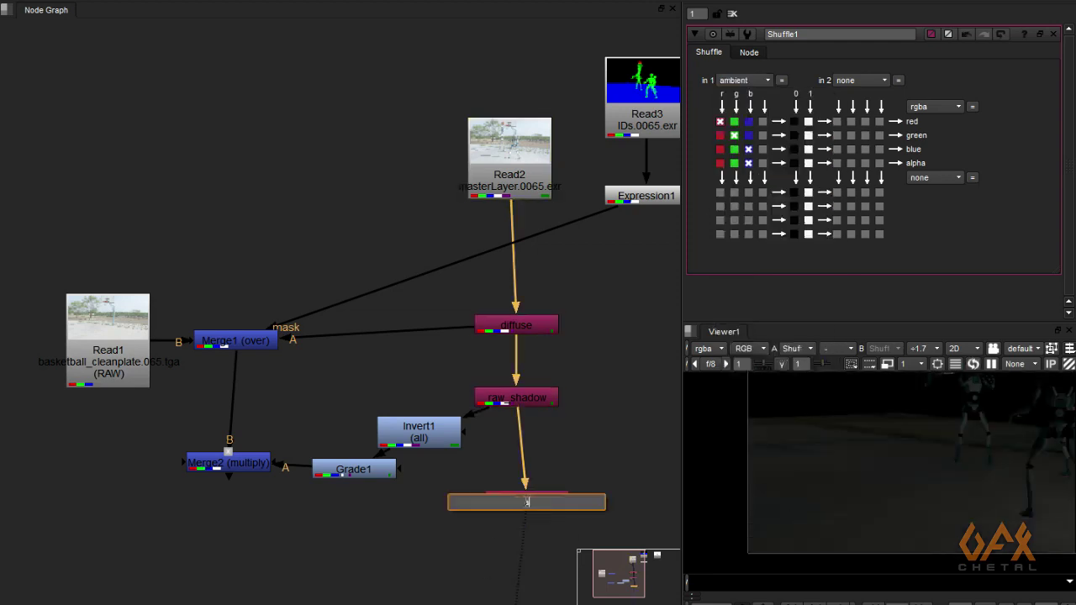
type("ambient")
key("Return")
left_click(808, 164)
Add a third Merge node below the multiply merge, with B on that merge and A on the ambient node
left_click(227, 522)
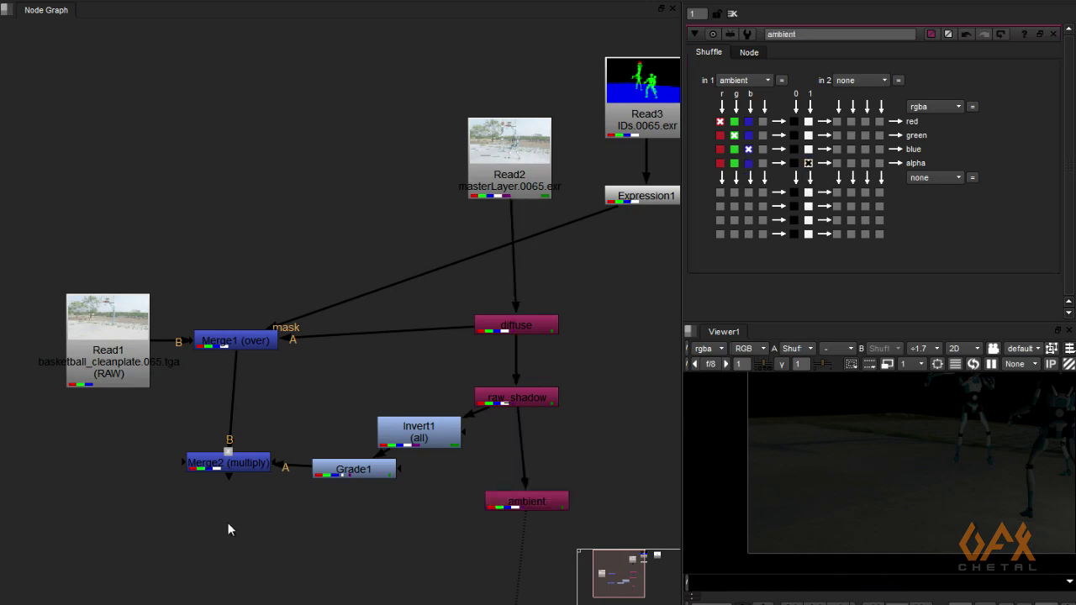
key("m")
left_click_drag(215, 491, 504, 503)
View the third merge, set its operation to plus, and connect its mask to Expression1
left_click(236, 525)
left_click(775, 73)
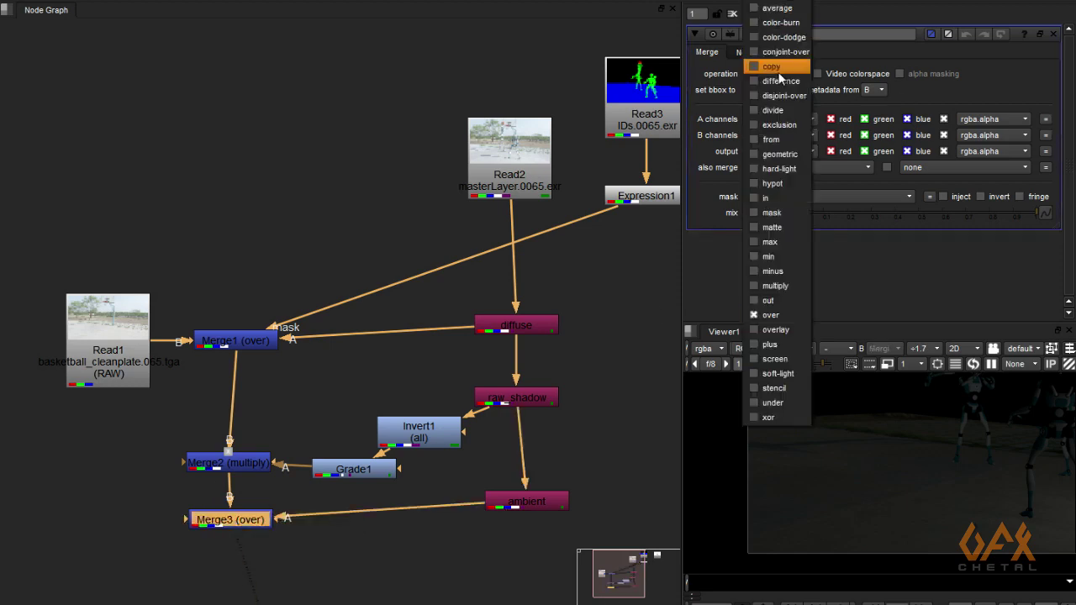
left_click(776, 345)
left_click_drag(247, 523, 647, 200)
middle_click_drag(238, 579, 247, 504)
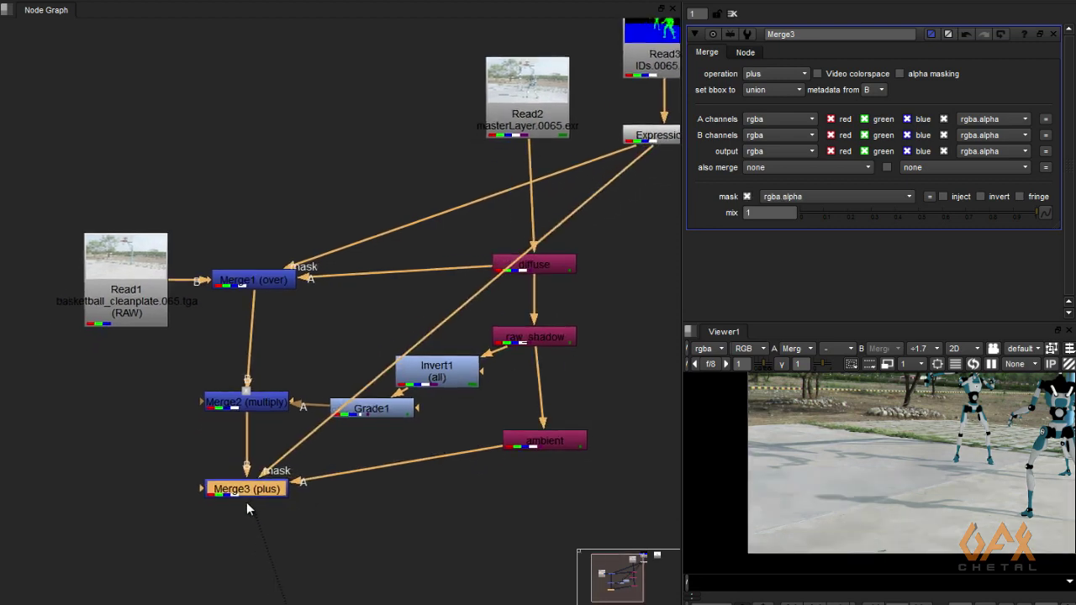
Align the ambient node under raw_shadow and add a Shuffle node connected below it
left_click(398, 576)
left_click_drag(546, 440, 536, 441)
left_click(531, 483)
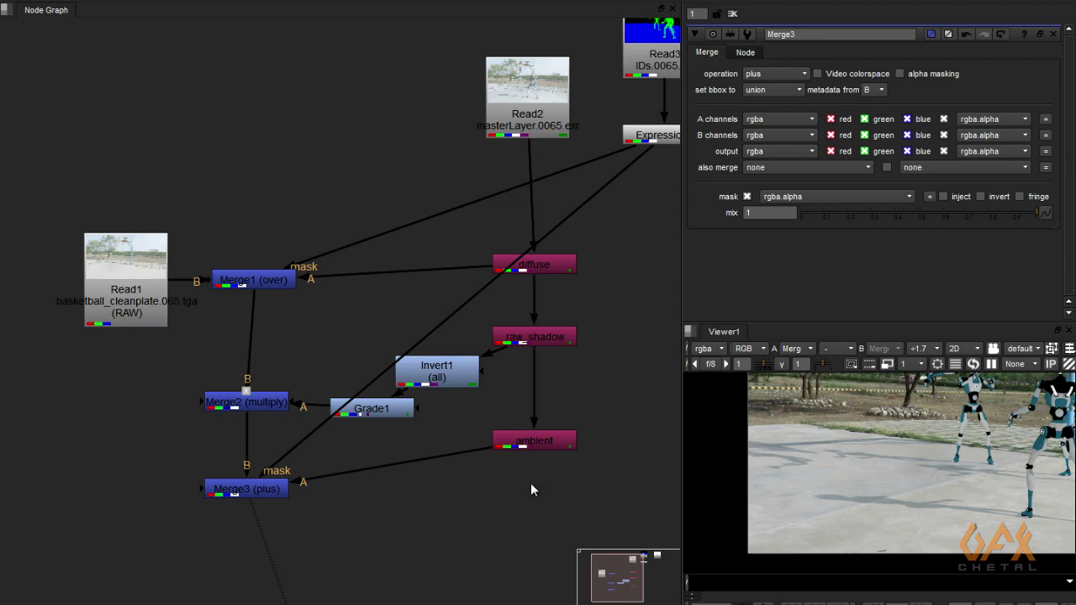
key("Tab")
type("shuffle")
key("Return")
left_click_drag(534, 491, 533, 516)
View the Shuffle node below ambient and set its first input to indirect
key("1")
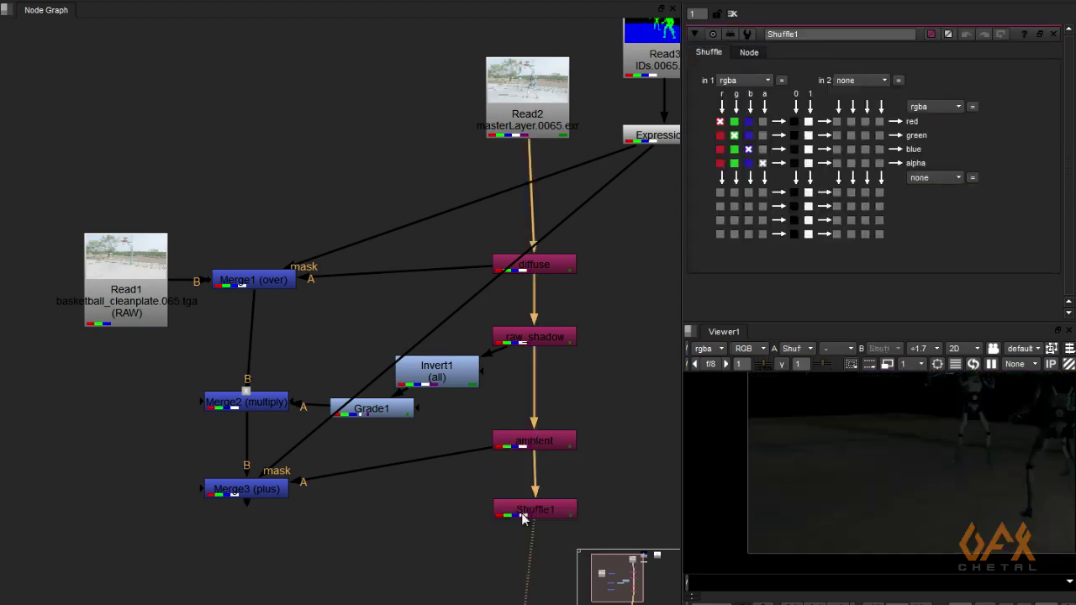
left_click(739, 80)
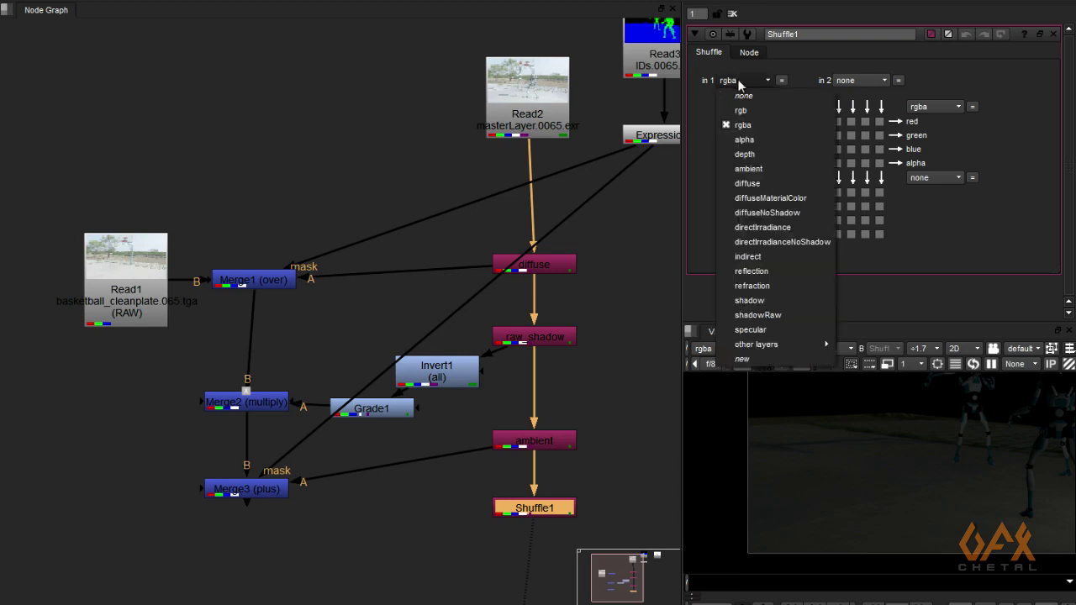
left_click(750, 257)
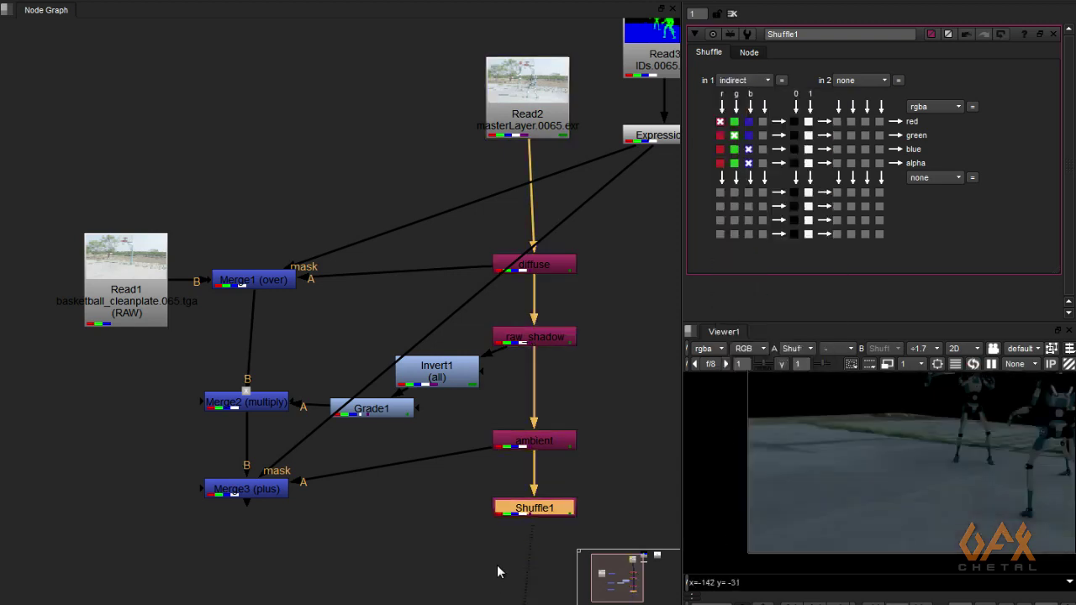
Add a fourth Merge node, with B on the third merge and A on the indirect Shuffle node
left_click(243, 557)
key("m")
left_click_drag(243, 539, 246, 492)
left_click_drag(292, 548, 535, 504)
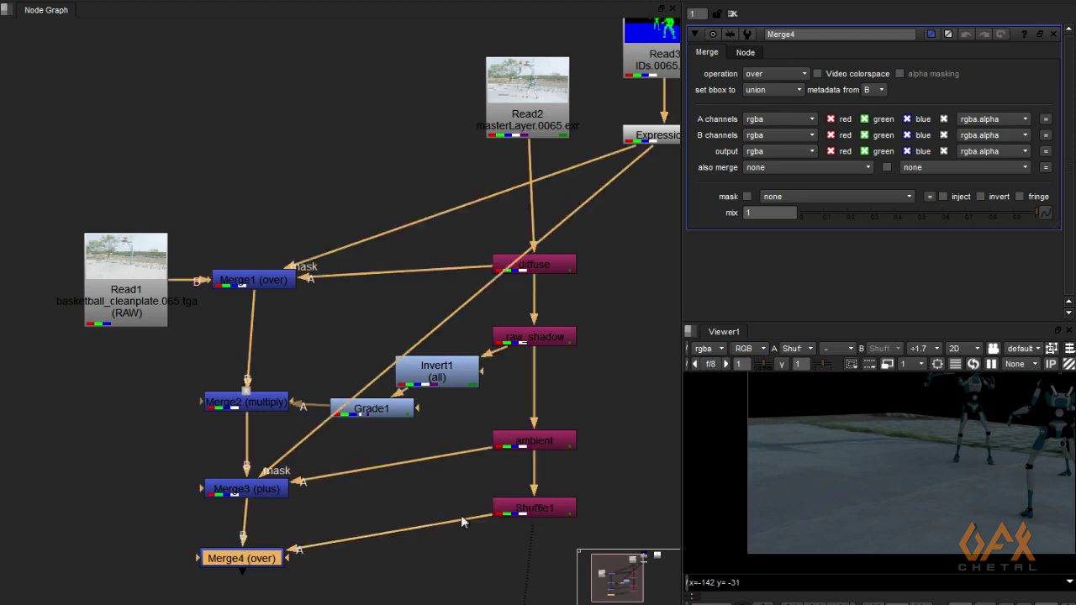
View the fourth merge, set its operation to plus, and connect its mask to Expression1
key("1")
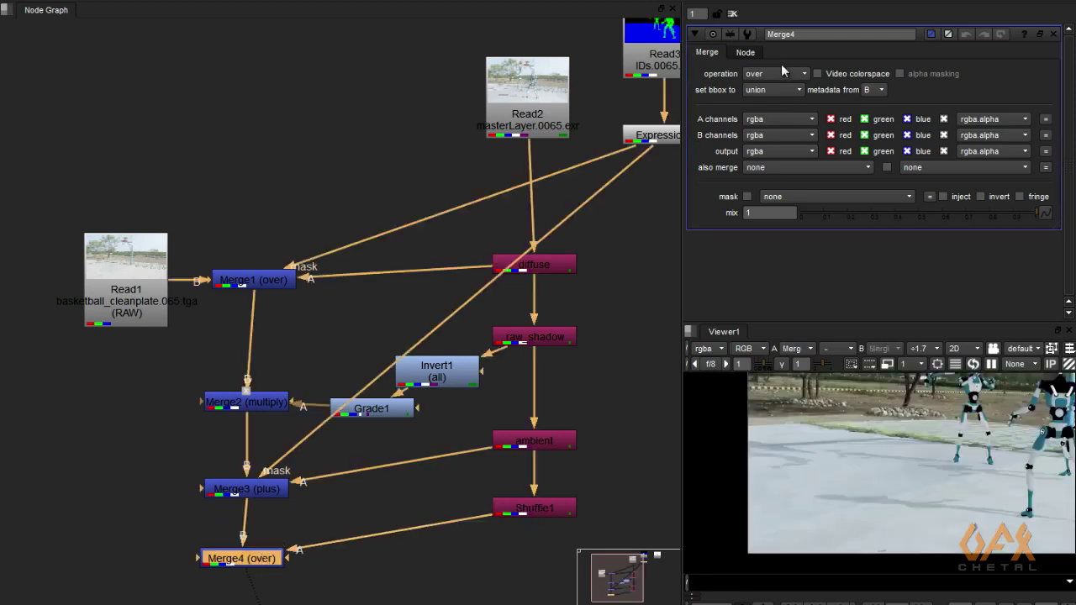
left_click(782, 73)
left_click(769, 354)
left_click_drag(283, 567, 681, 136)
middle_click_drag(366, 580, 385, 528)
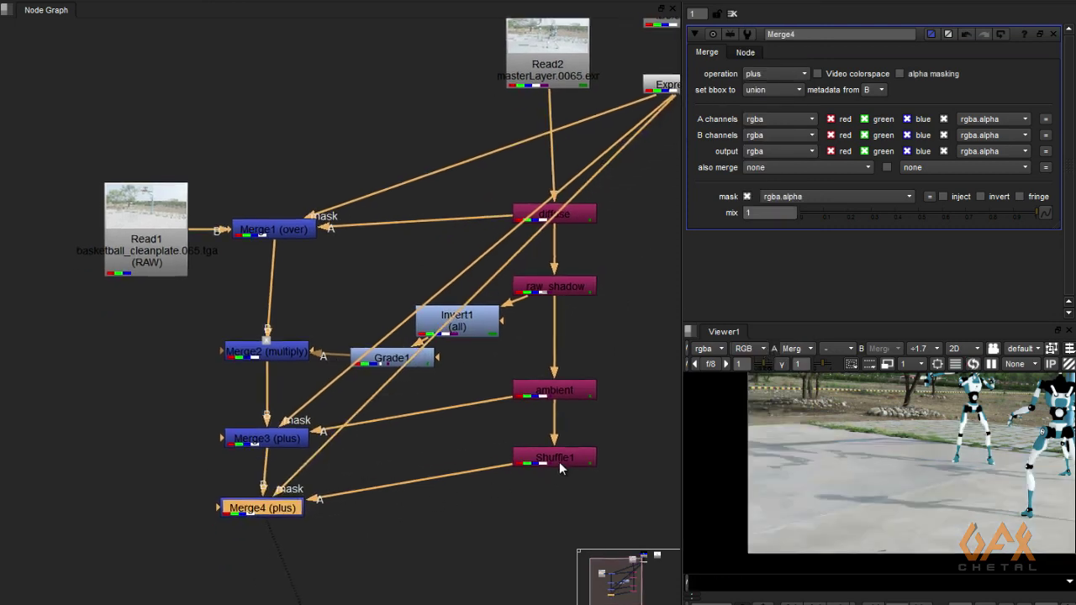
Lower the last Shuffle node beside the fourth merge and rename it indirect
left_click_drag(559, 462, 565, 494)
middle_click_drag(532, 533, 486, 521)
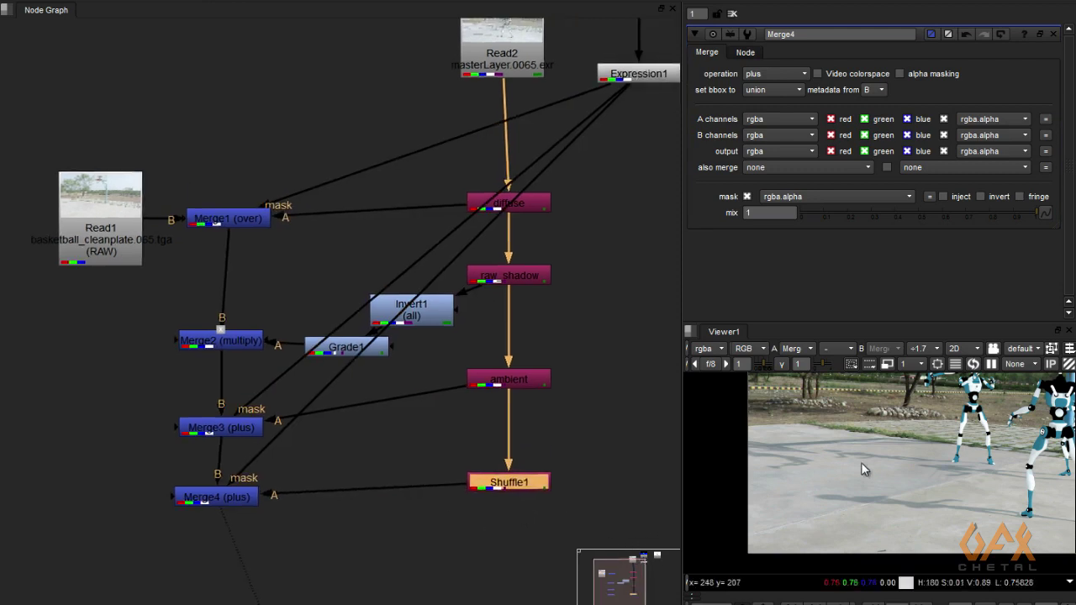
middle_click_drag(432, 563, 424, 555)
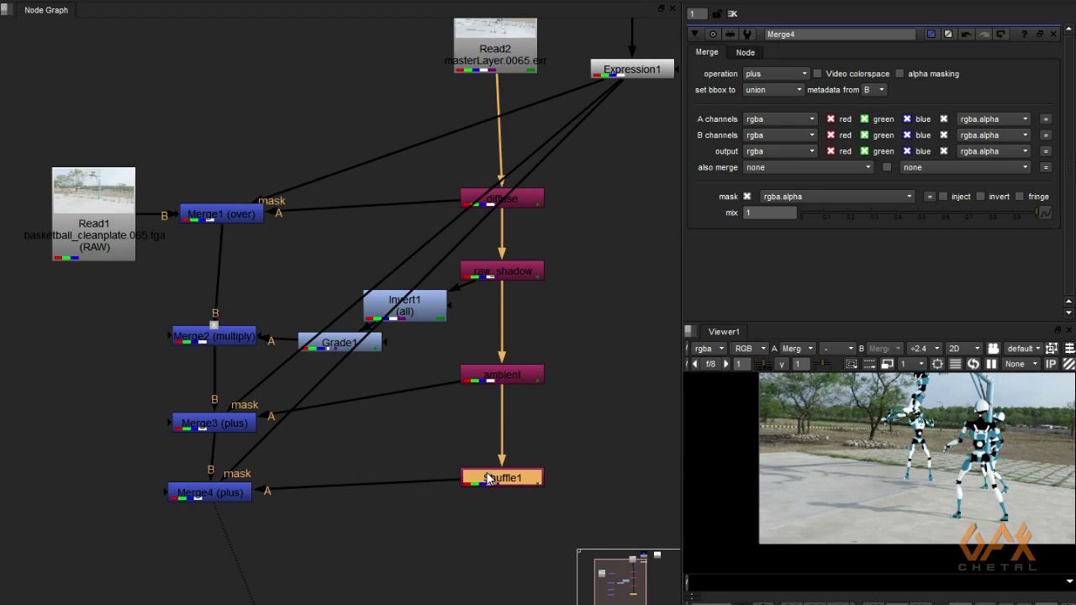
type("nm")
type("ndirect")
key("Return")
Add a Shuffle node below indirect, view it, and set its first input to reflection
left_click(458, 520)
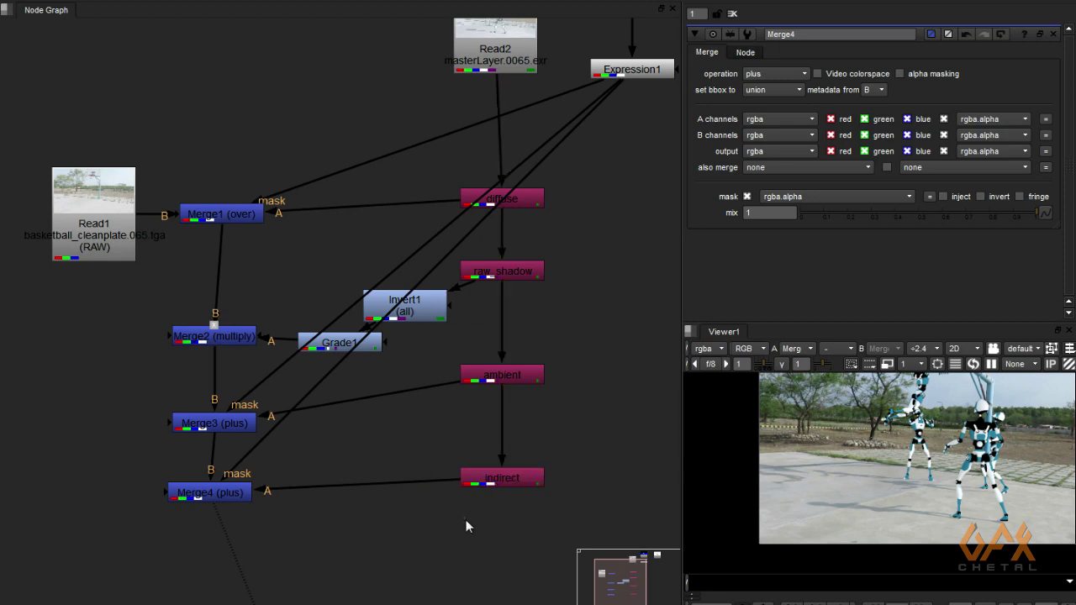
key("Tab")
type("sh")
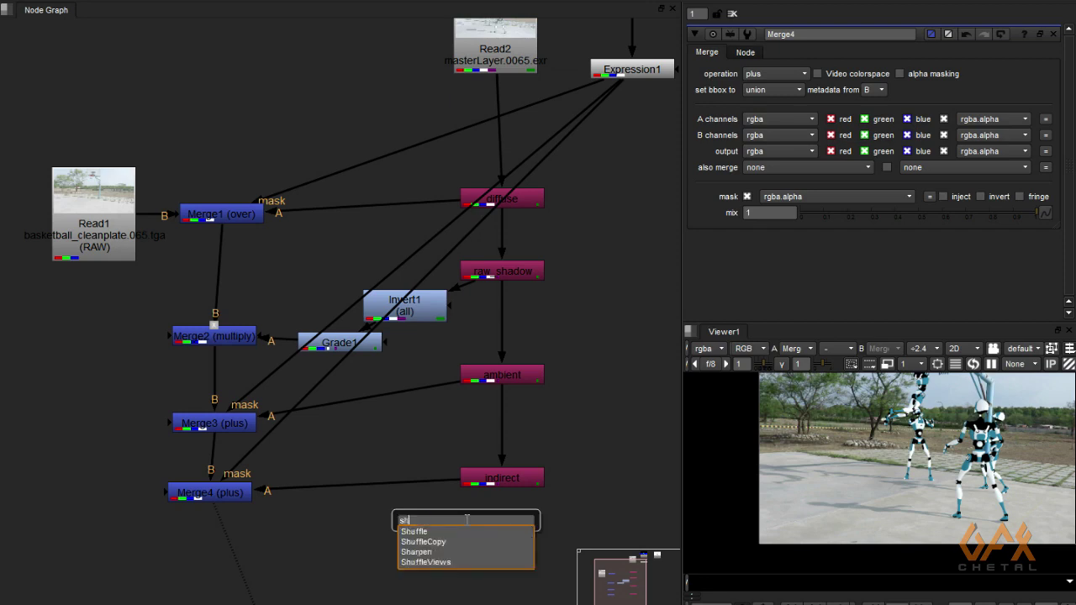
key("Down")
key("Return")
left_click_drag(465, 519, 495, 481)
left_click_drag(488, 556, 490, 555)
key("1")
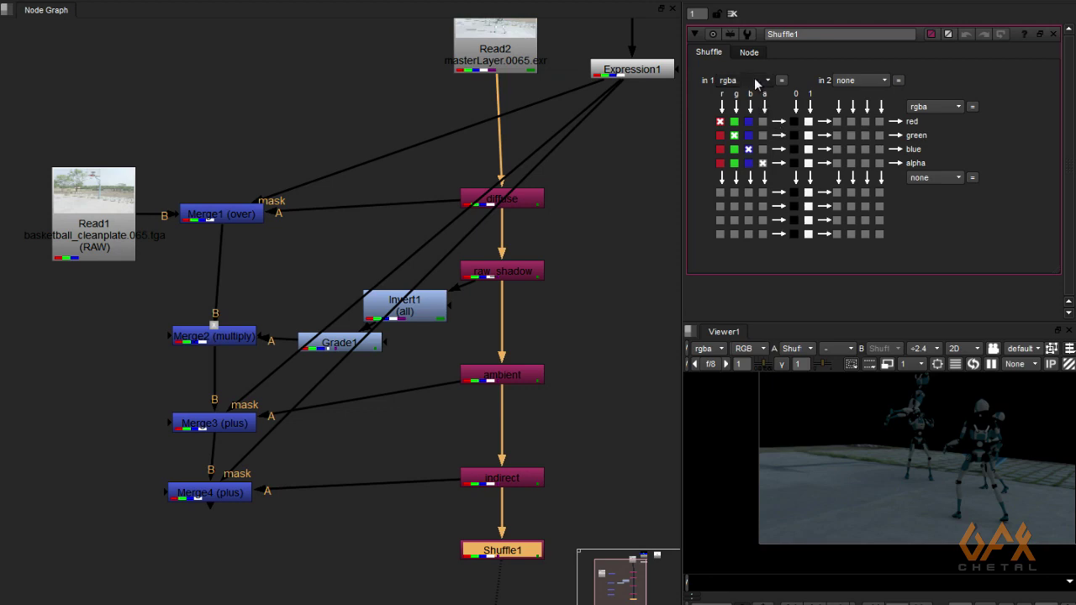
left_click(755, 81)
left_click(740, 274)
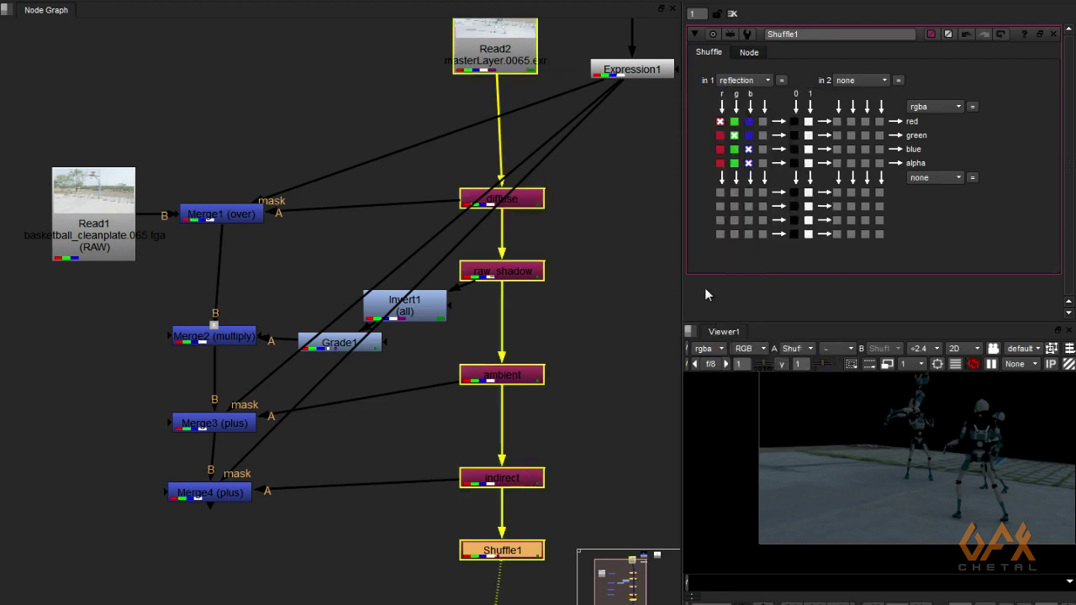
Add a fifth Merge node with B on Merge4, A on the reflection Shuffle node, and operation plus
left_click(208, 569)
key("m")
left_click_drag(217, 538, 217, 496)
left_click_drag(256, 553, 492, 551)
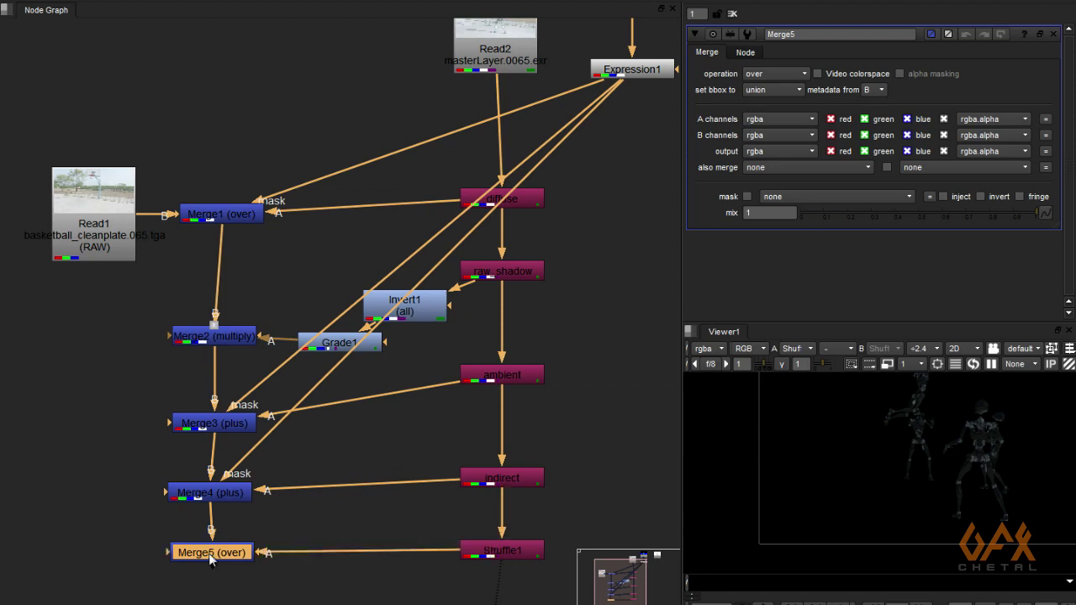
left_click(775, 74)
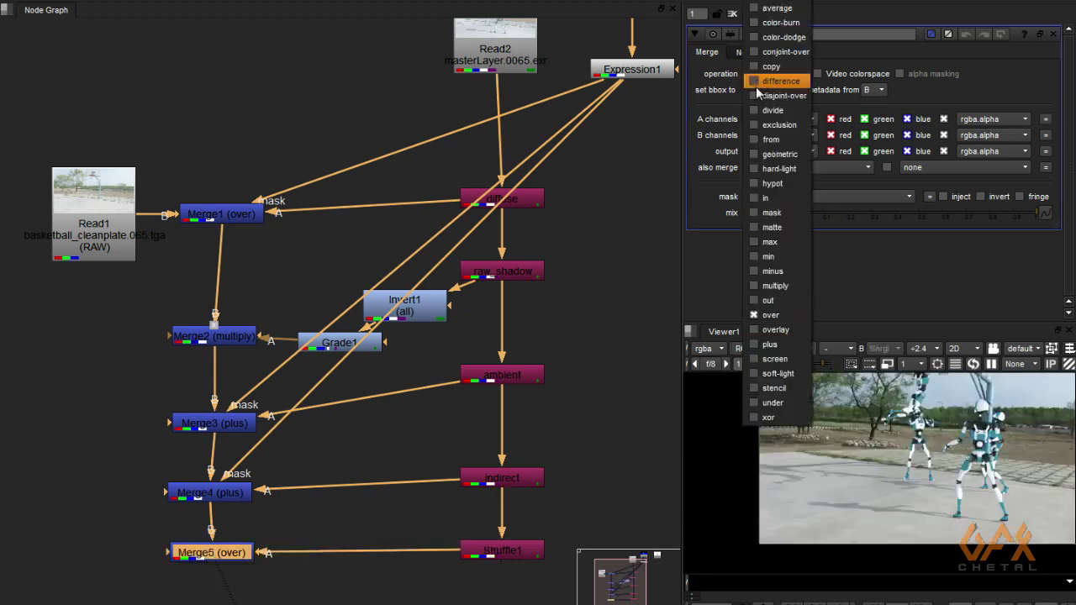
left_click(775, 344)
Rename the Shuffle node that extracts the reflection pass to reflection
left_click(499, 552)
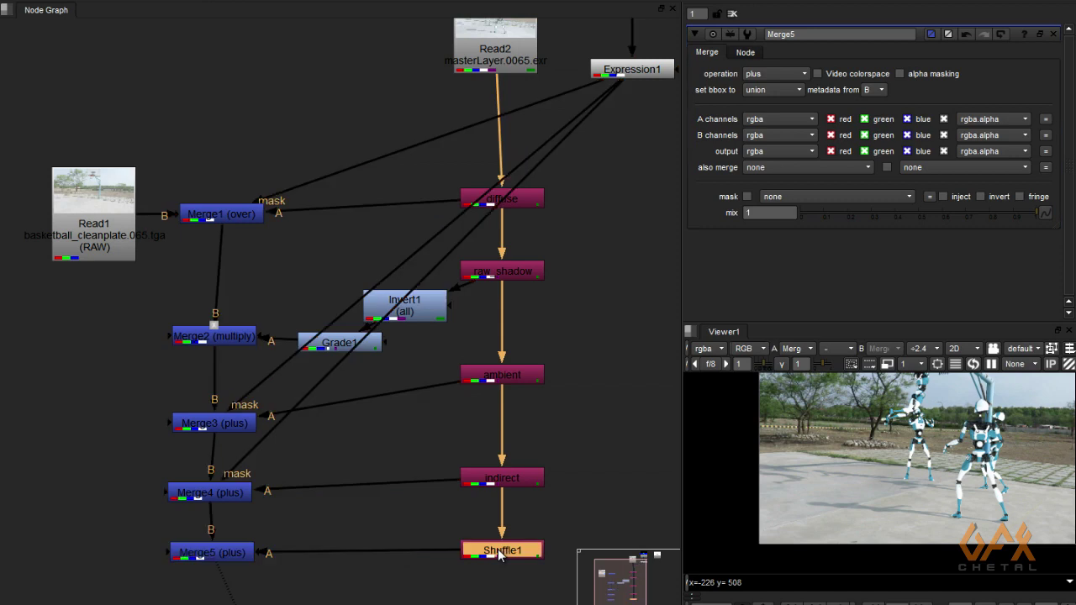
double_click(500, 552)
type("nr")
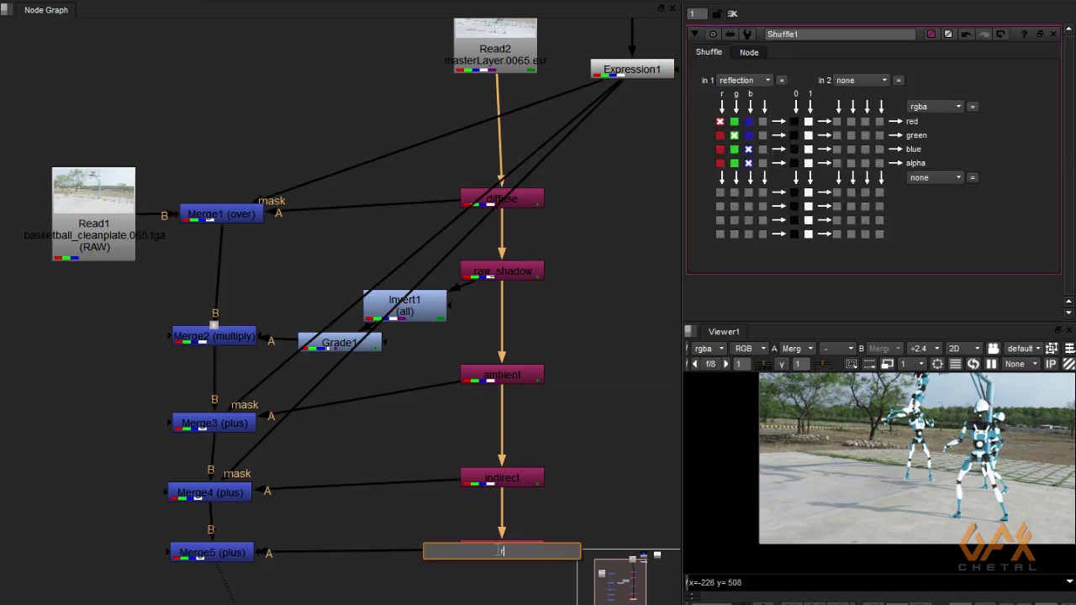
type("eflection")
key("Return")
Move Merge5 and the reflection node down together to make room below Merge4
left_click_drag(577, 551, 514, 543)
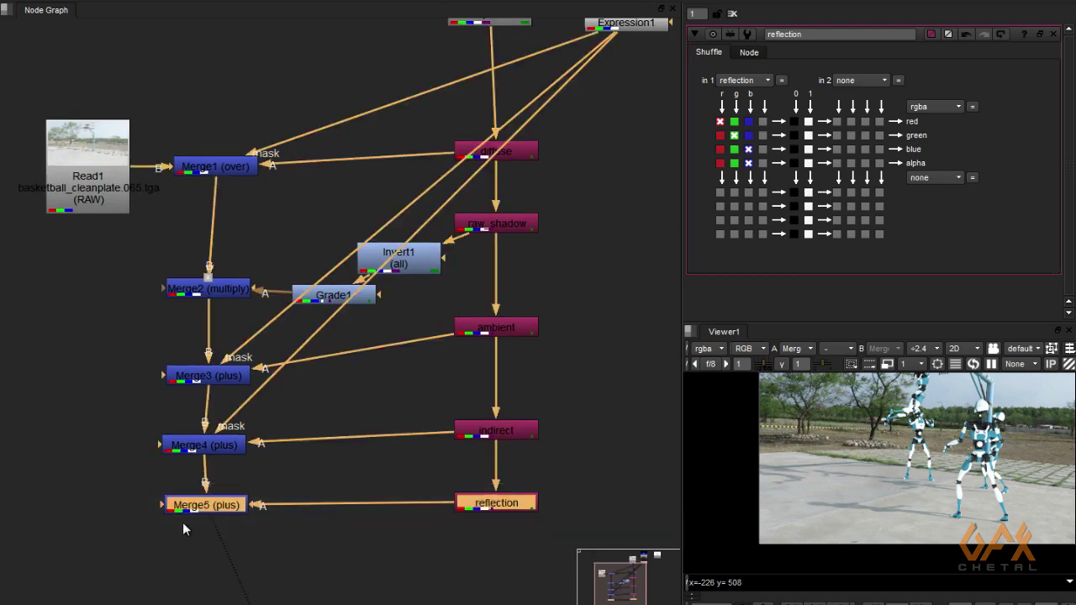
left_click_drag(193, 506, 193, 603)
left_click(358, 447)
Move the occ.0065.exr Read node to the open side of the merge chain and view it
middle_click_drag(445, 200, 374, 281)
scroll(456, 328, "down", 2)
left_click_drag(577, 116, 42, 525)
middle_click_drag(140, 536, 447, 518)
left_click_drag(345, 510, 215, 490)
scroll(222, 511, "up", 3)
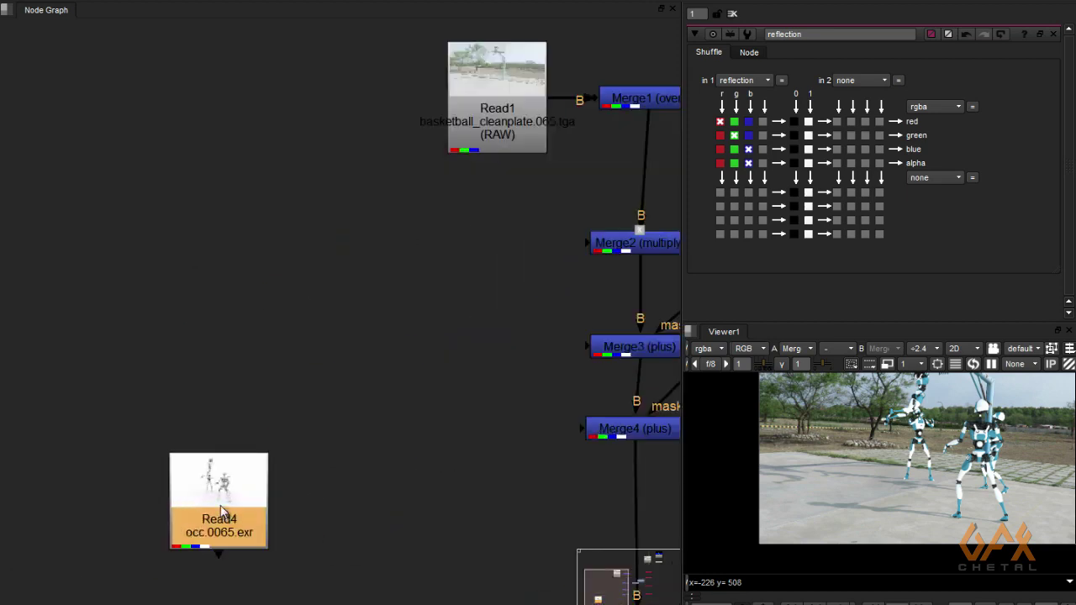
key("1")
left_click(271, 521)
middle_click_drag(502, 525, 315, 509)
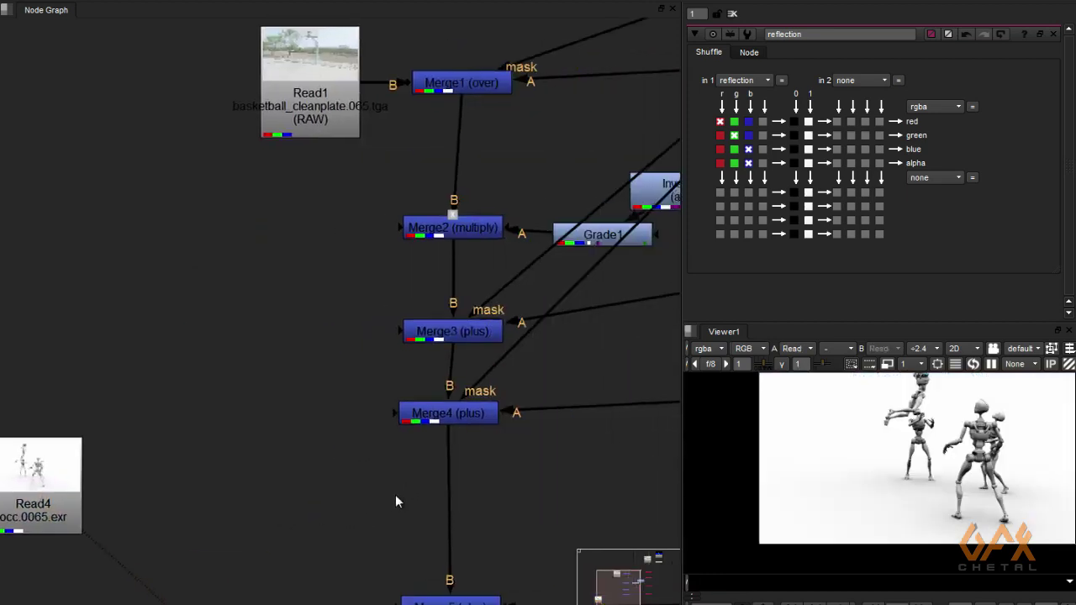
Insert a Merge node between Merge4 and Merge5, connect A to the occlusion Read node, view it and set its operation to multiply
key("m")
left_click_drag(396, 496, 430, 506)
left_click_drag(418, 465, 42, 488)
key("1")
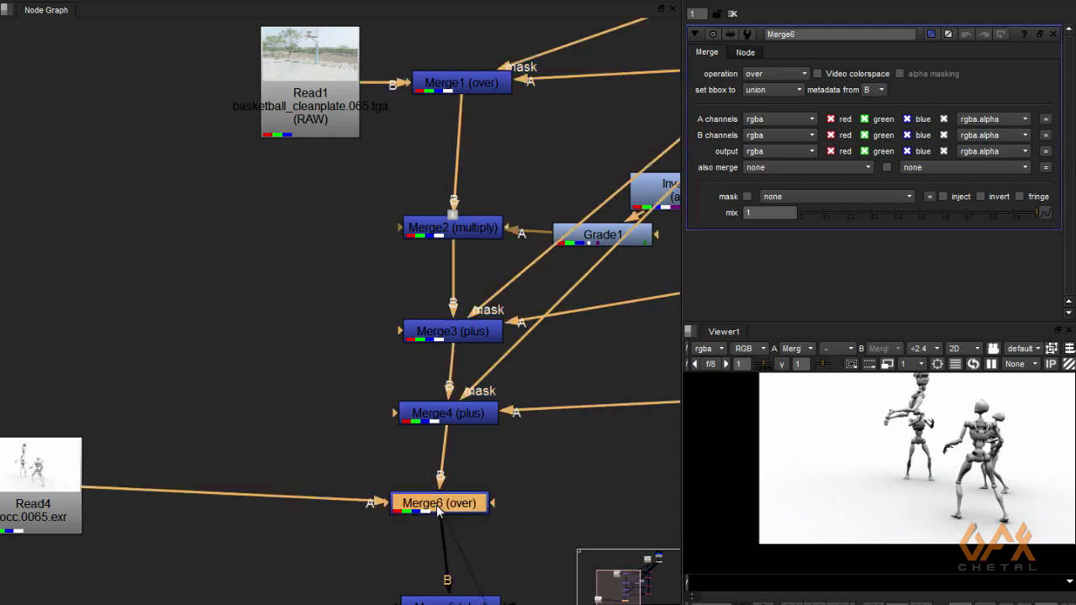
left_click(789, 76)
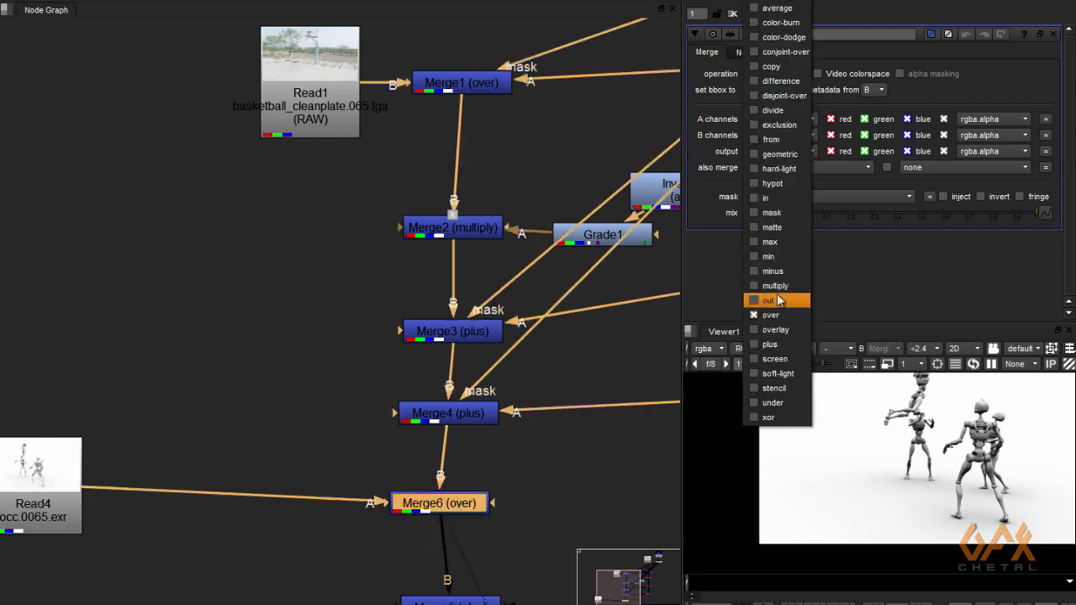
left_click(766, 284)
Examine the contact shadow at the robots' feet, comparing the multiplied composite with the occlusion pass
scroll(875, 521, "up", 5)
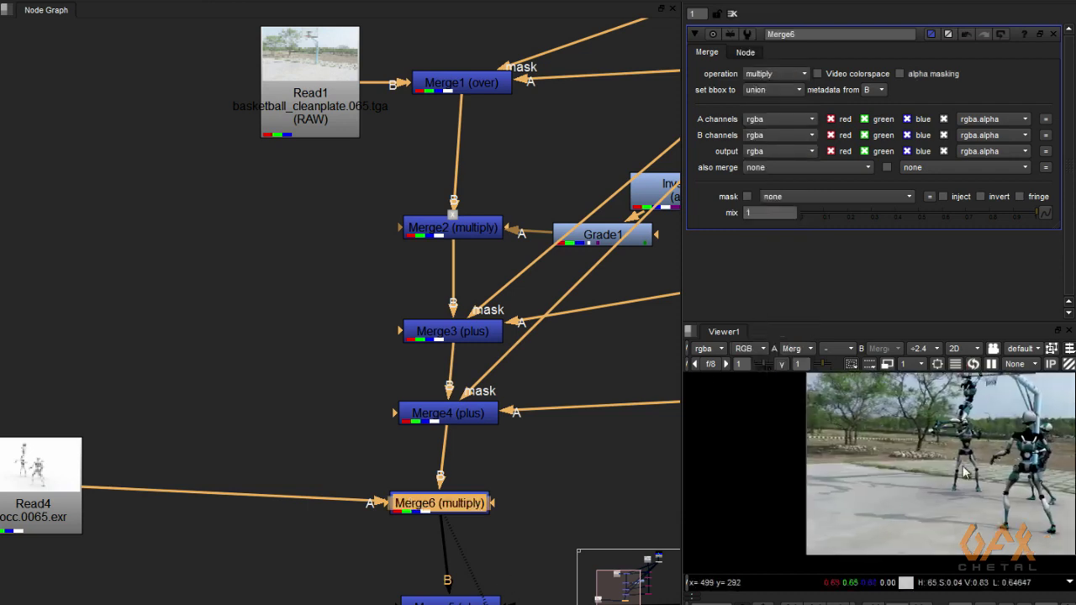
scroll(875, 509, "up", 3)
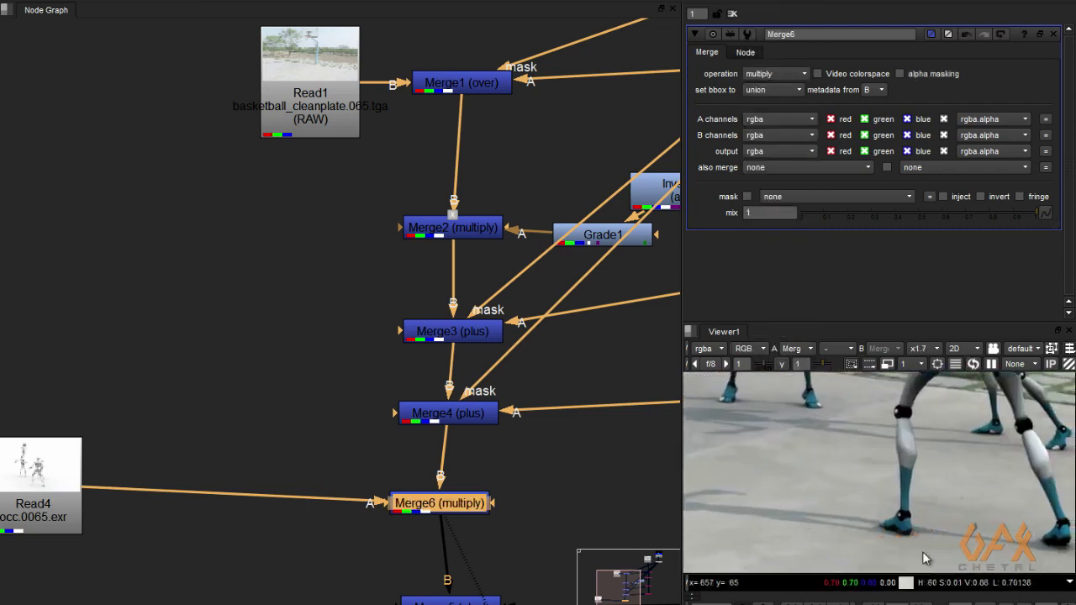
left_click(427, 416)
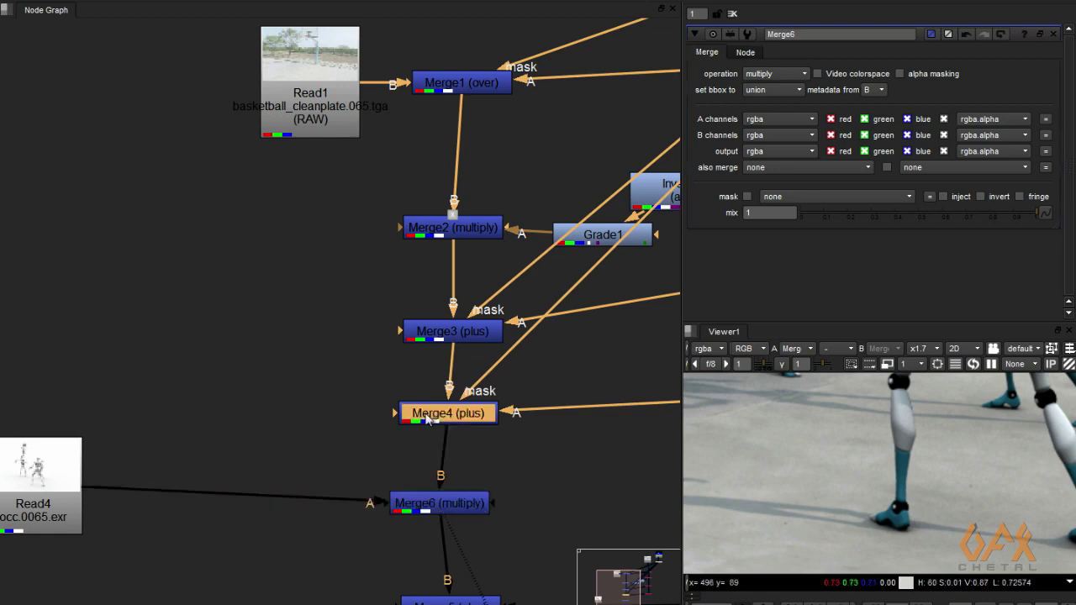
middle_click_drag(406, 501, 446, 500)
left_click(81, 480)
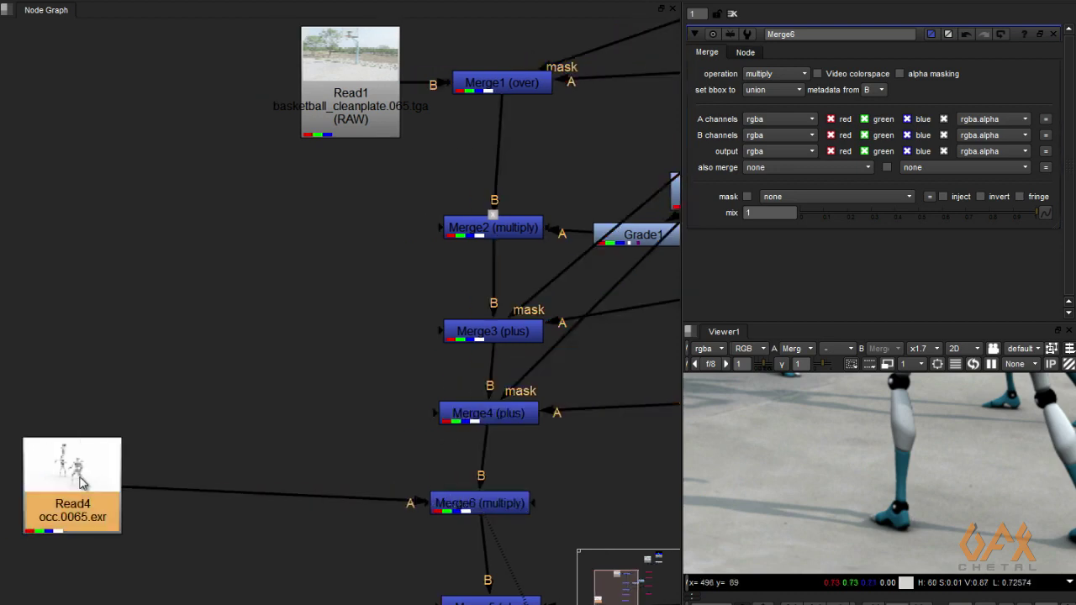
key("1")
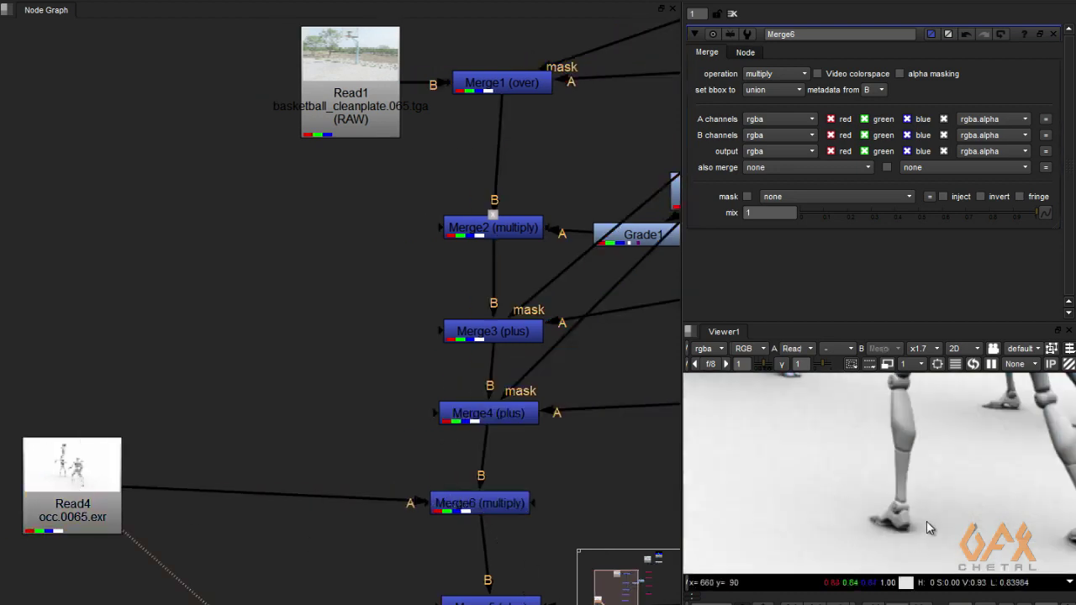
scroll(909, 537, "up", 3)
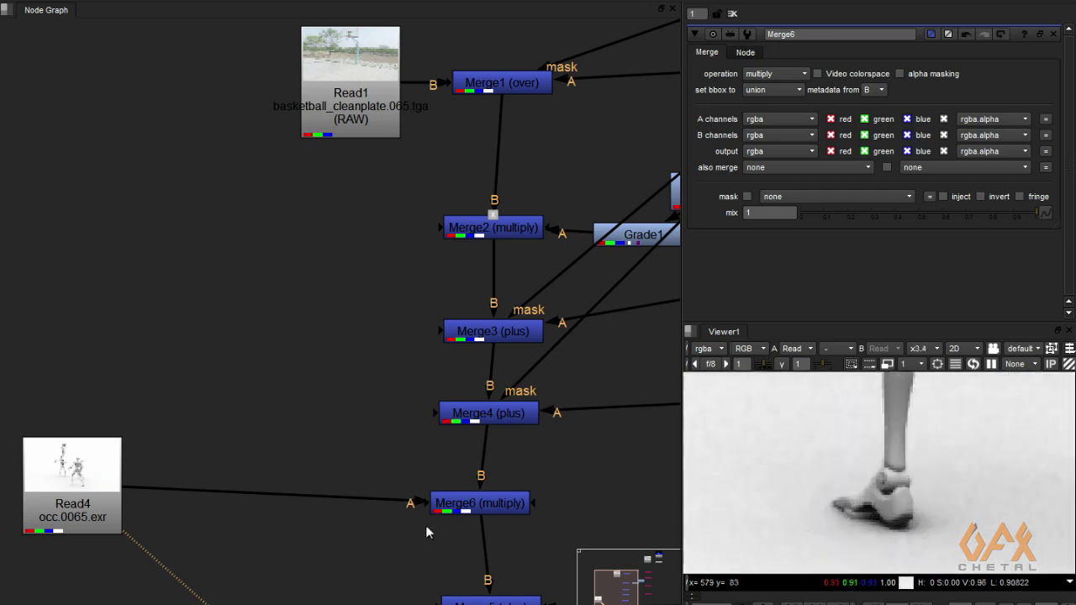
middle_click_drag(463, 503, 392, 496)
left_click(401, 495)
key("1")
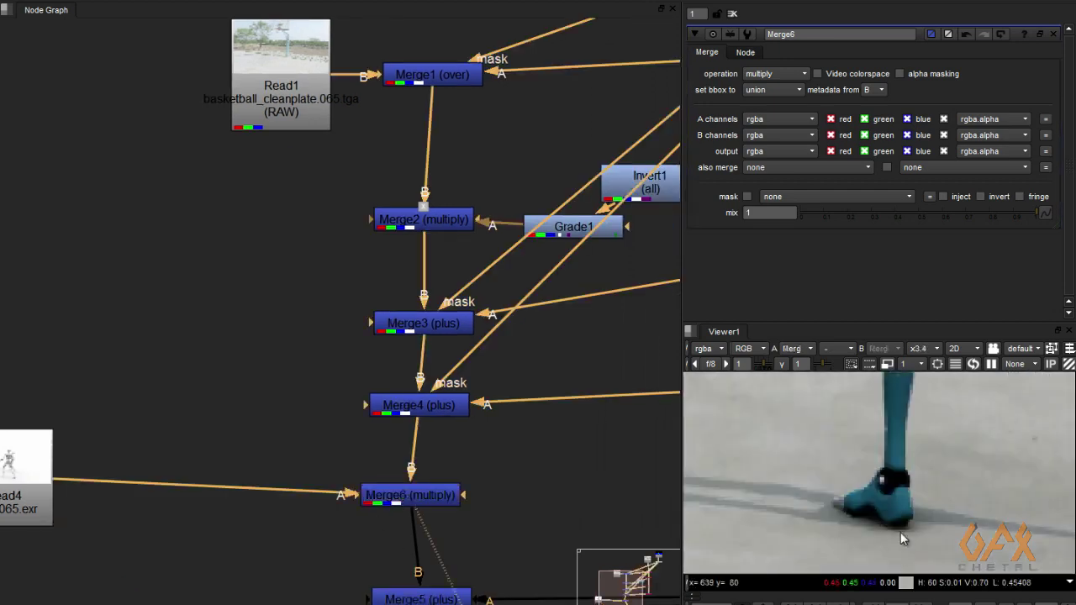
middle_click_drag(769, 505, 876, 508)
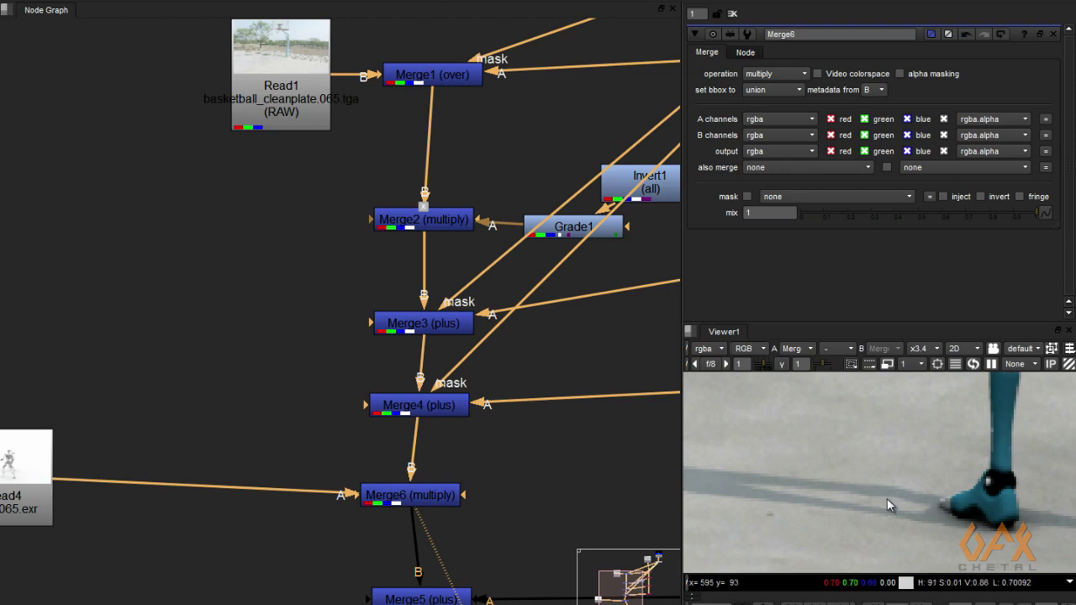
View the Grade1 output and examine the shadow colour around the robot's foot
middle_click_drag(508, 270, 398, 322)
left_click_drag(475, 286, 507, 318)
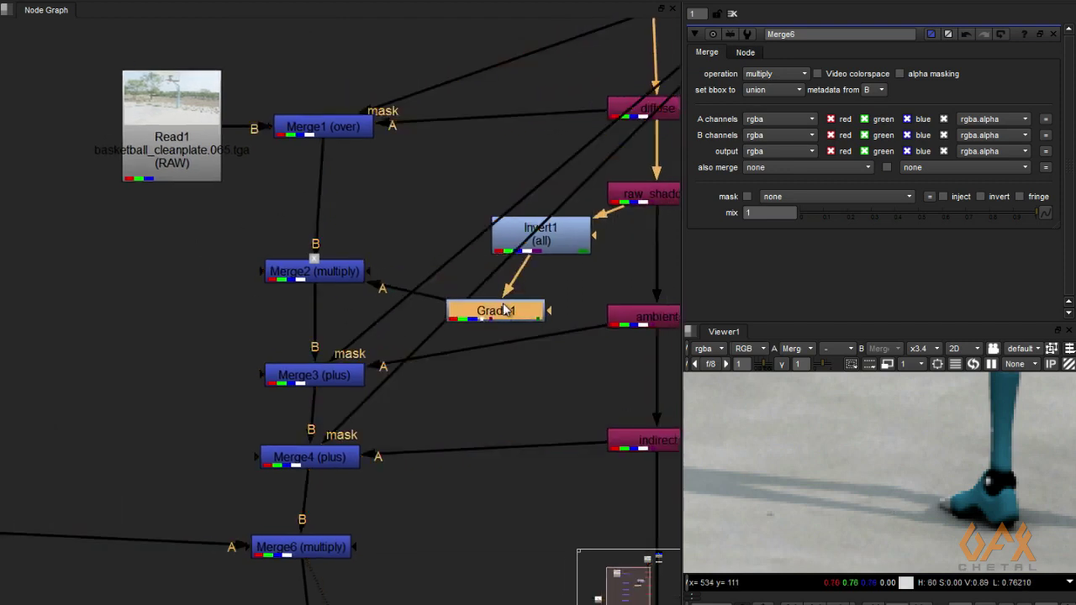
key("1")
scroll(922, 496, "down", 4)
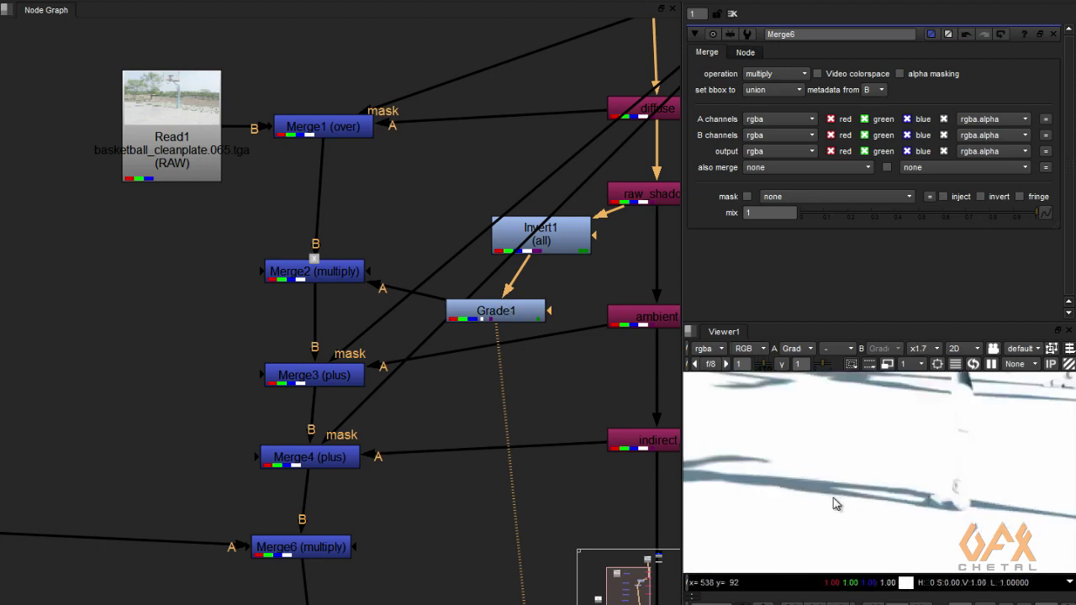
middle_click_drag(836, 500, 940, 501)
middle_click_drag(1009, 464, 906, 469)
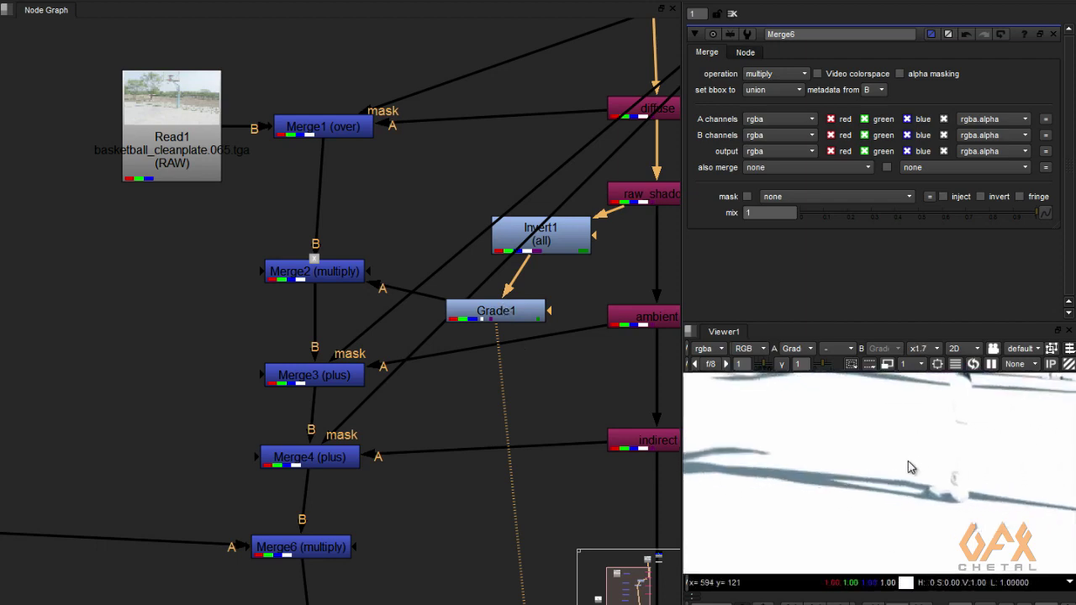
Clone Grade1, insert the clone between the occlusion Read node and Merge6, and view Merge6
left_click(489, 316)
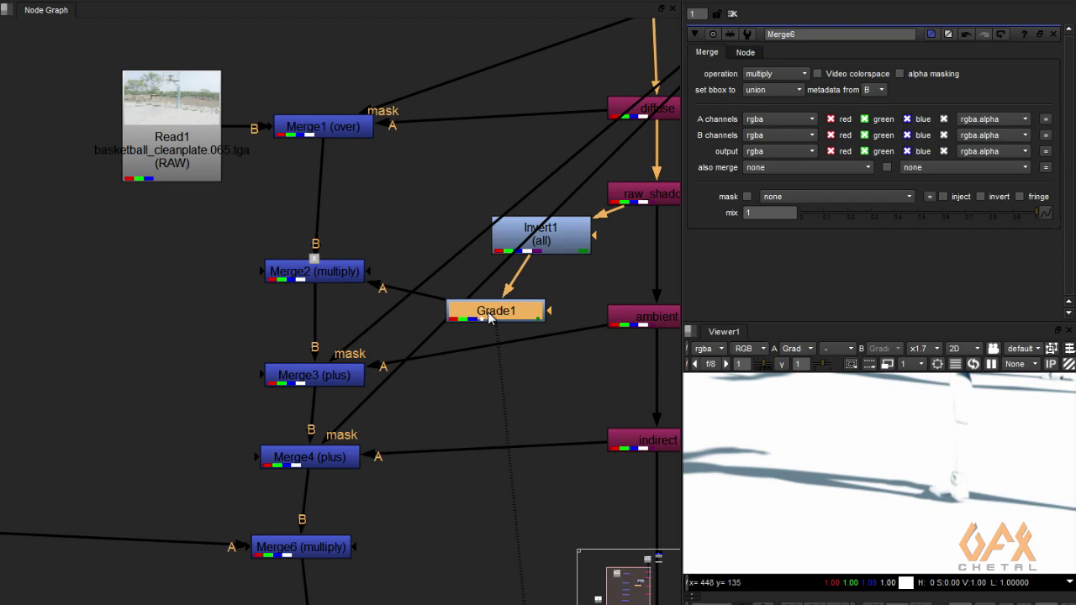
key("alt+k")
middle_click_drag(556, 380, 510, 359)
scroll(478, 344, "down", 2)
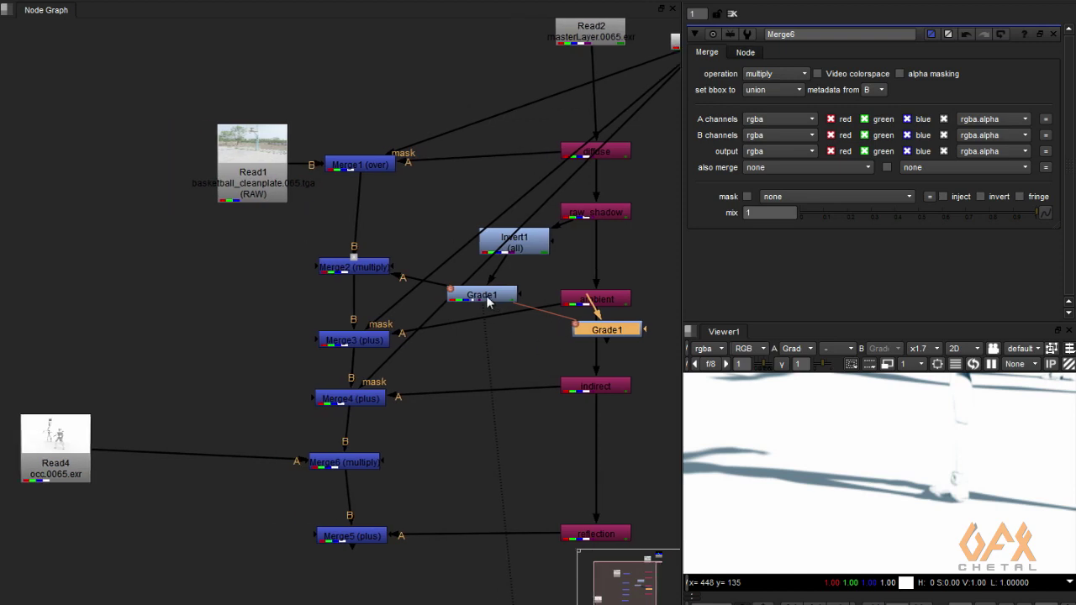
mouse_move(611, 330)
left_mouse_down()
mouse_move(315, 328)
mouse_move(185, 402)
mouse_move(190, 457)
left_mouse_up()
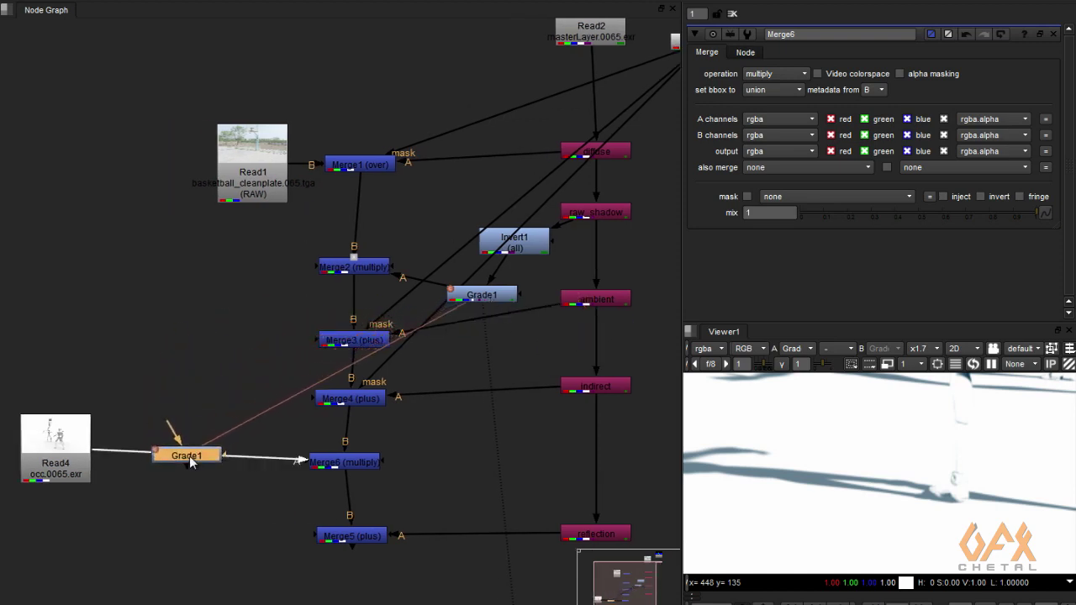
middle_click_drag(330, 462, 282, 431)
left_click(284, 432)
key("1")
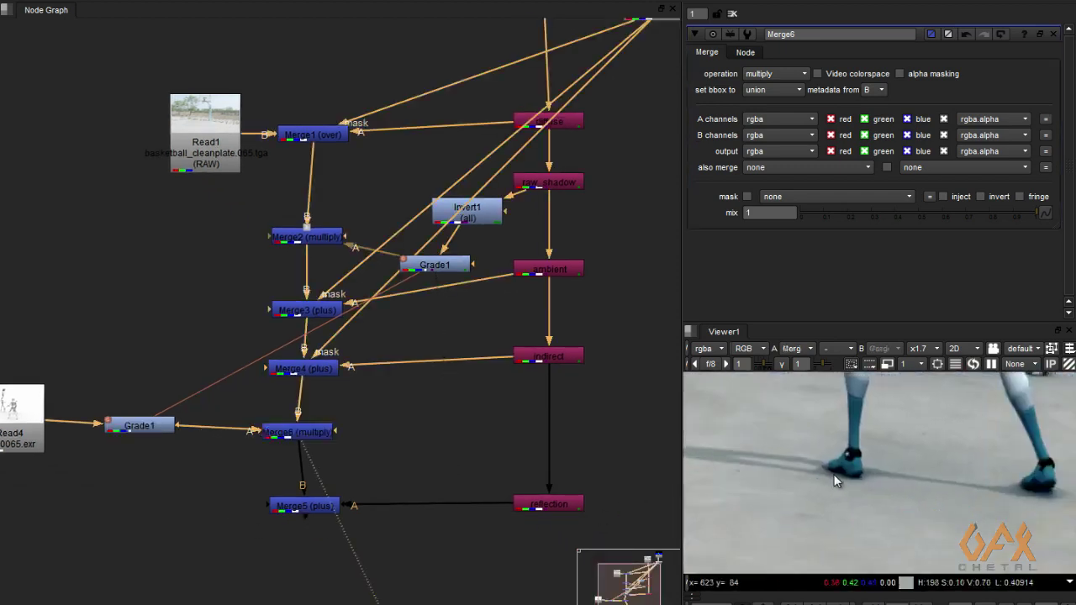
View Merge5 to check the composite with the reflection pass on the robots
scroll(892, 515, "down", 3)
left_click(297, 506)
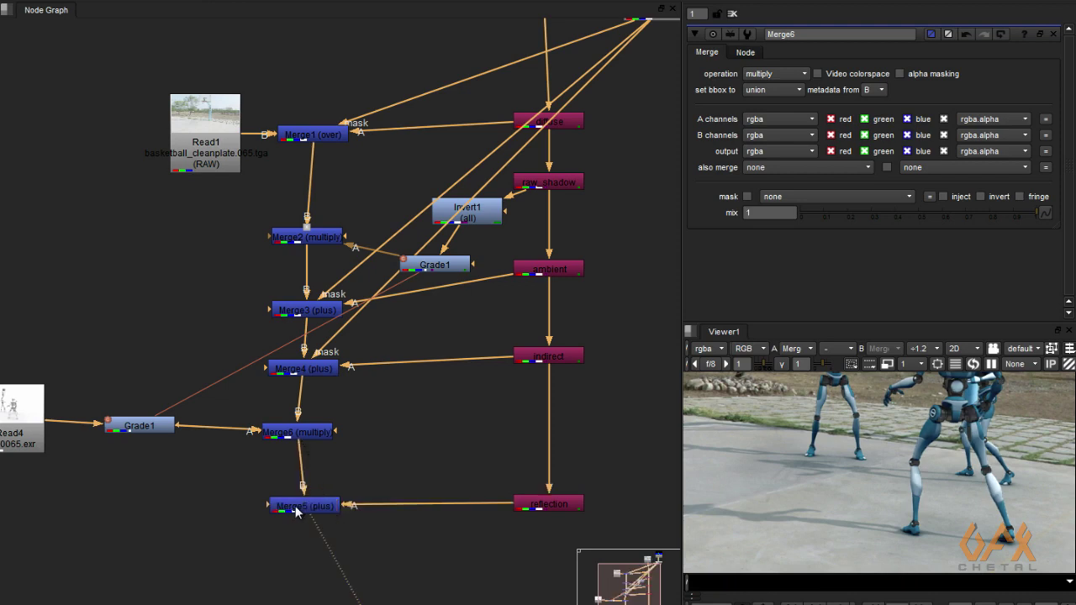
scroll(878, 471, "down", 2)
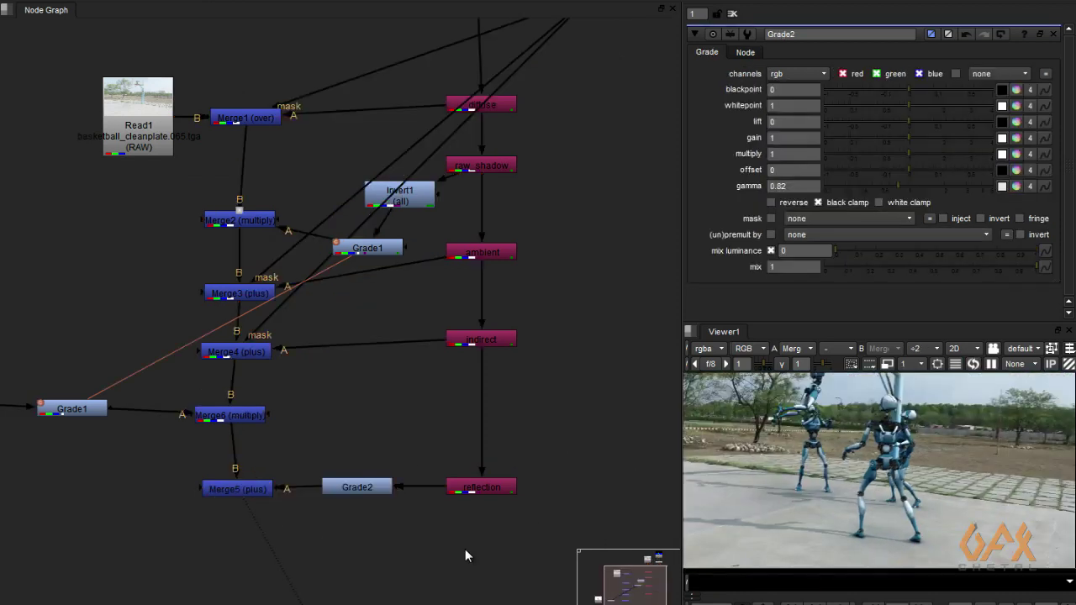
Add a Shuffle node below reflection, view it, and set its first input to specular
key("Tab")
type("sh")
key("Return")
mouse_move(465, 543)
left_mouse_down()
mouse_move(454, 528)
mouse_move(462, 510)
mouse_move(474, 549)
left_mouse_up()
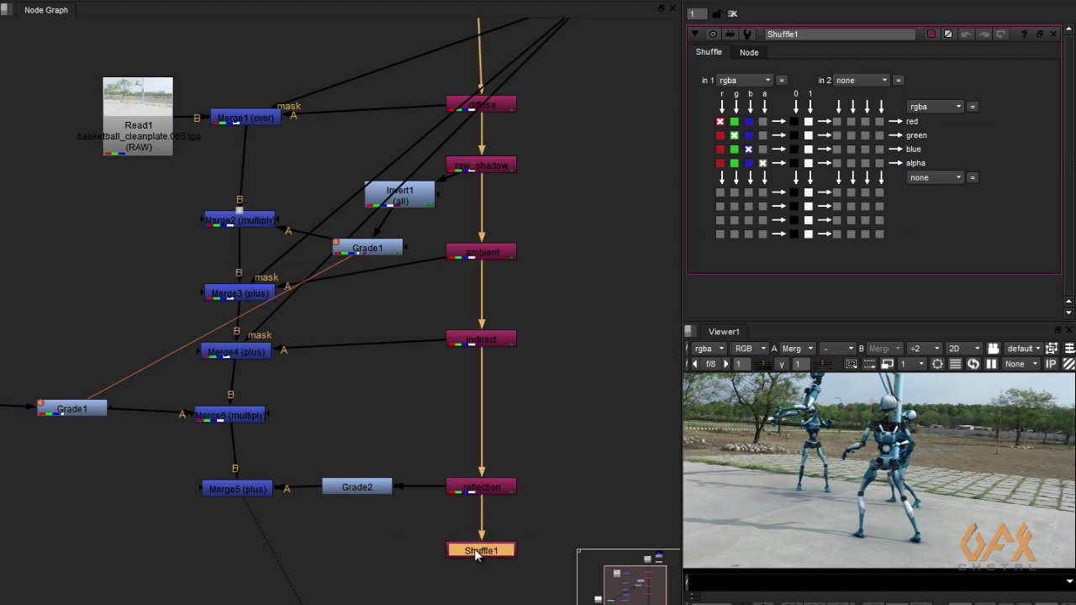
key("1")
left_click(740, 81)
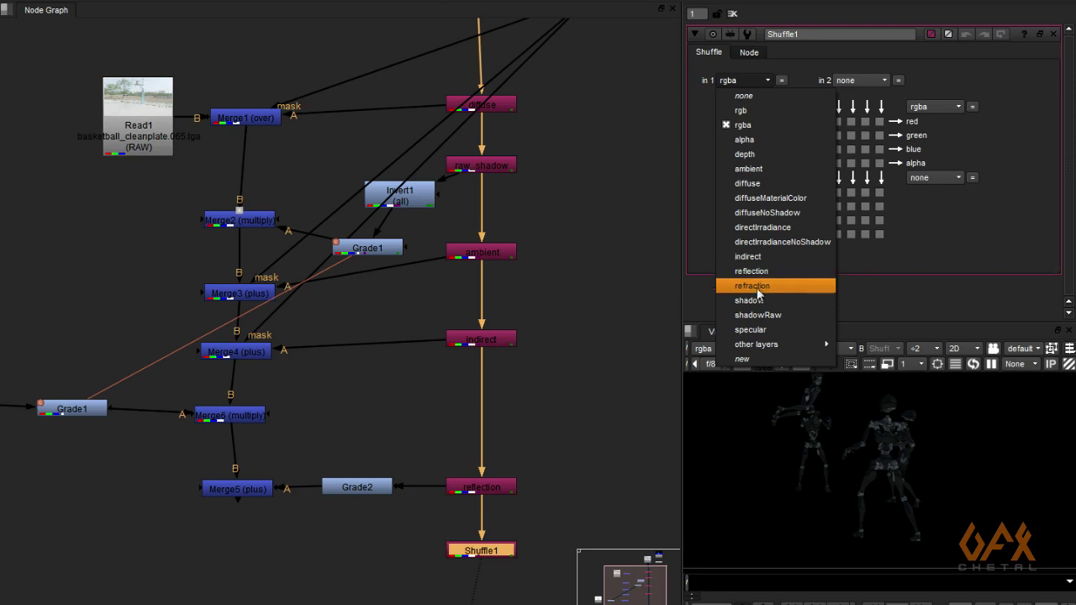
left_click(754, 331)
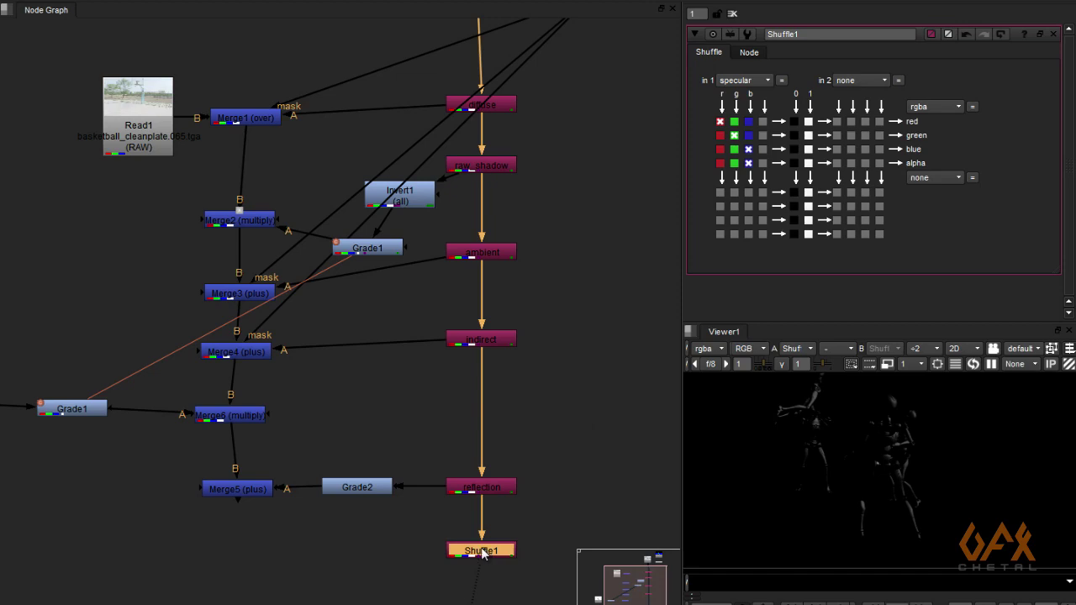
Rename the new Shuffle node below reflection to specular
type("ns")
type("pecu")
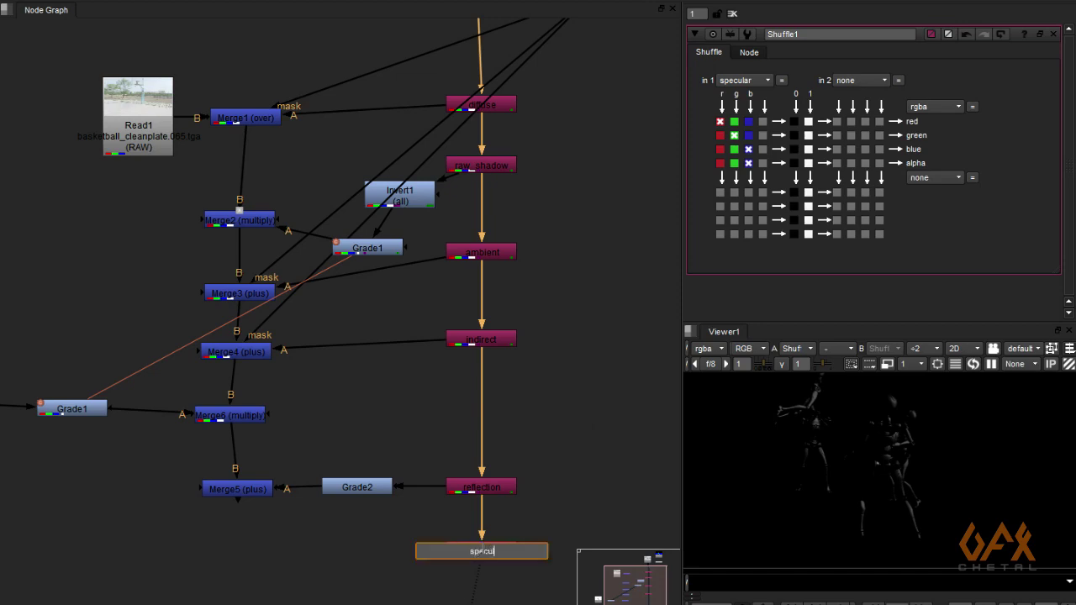
type("lar")
key("Return")
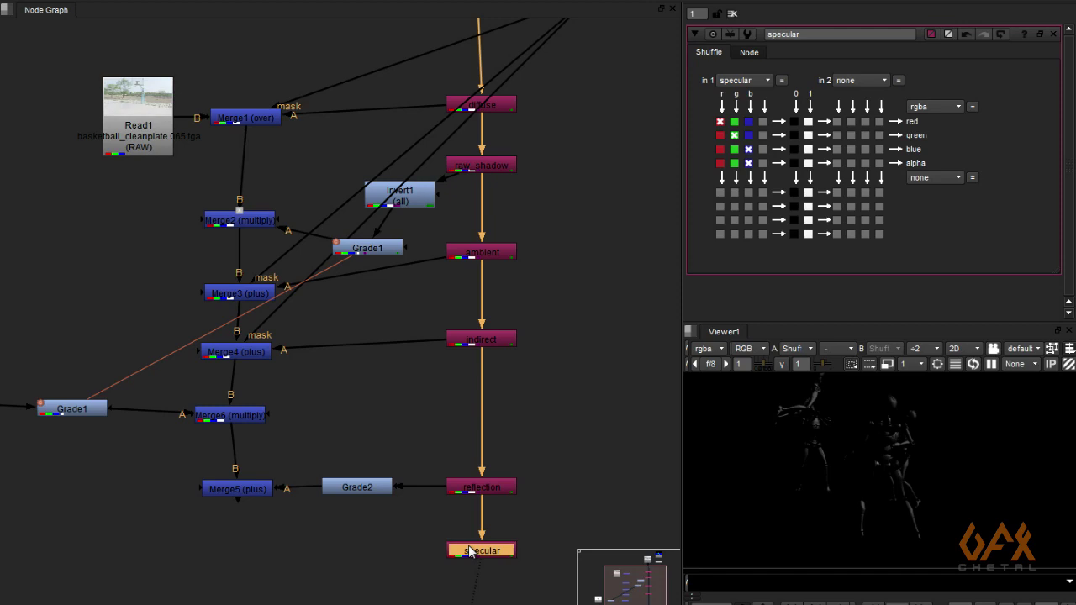
Add a Blur of size 3.6 after the specular node, followed by a Grade node with gamma set to 0.84
key("b")
left_click_drag(794, 93, 834, 89)
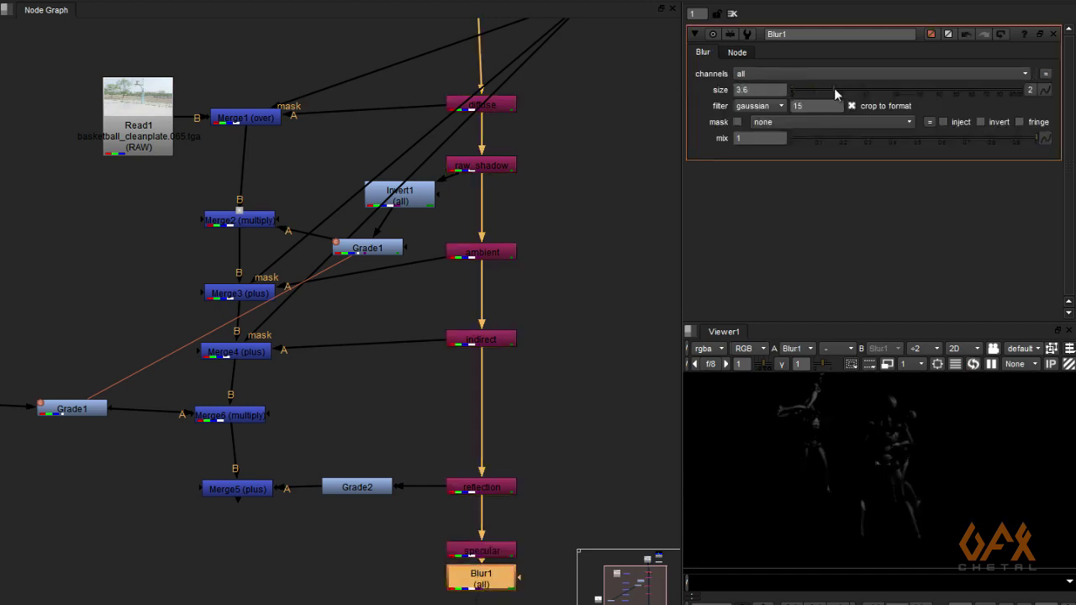
key("g")
left_click_drag(480, 598, 364, 577)
left_click_drag(909, 191, 899, 186)
Merge the graded specular pass onto the Merge5 output using the plus operation
left_click(233, 579)
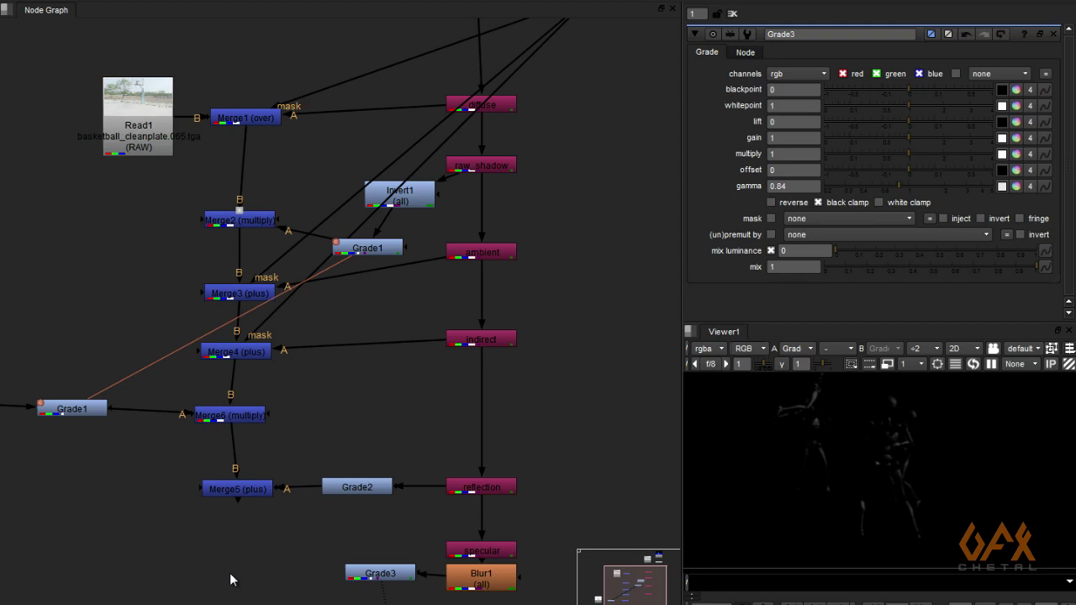
key("m")
left_click_drag(241, 553, 367, 575)
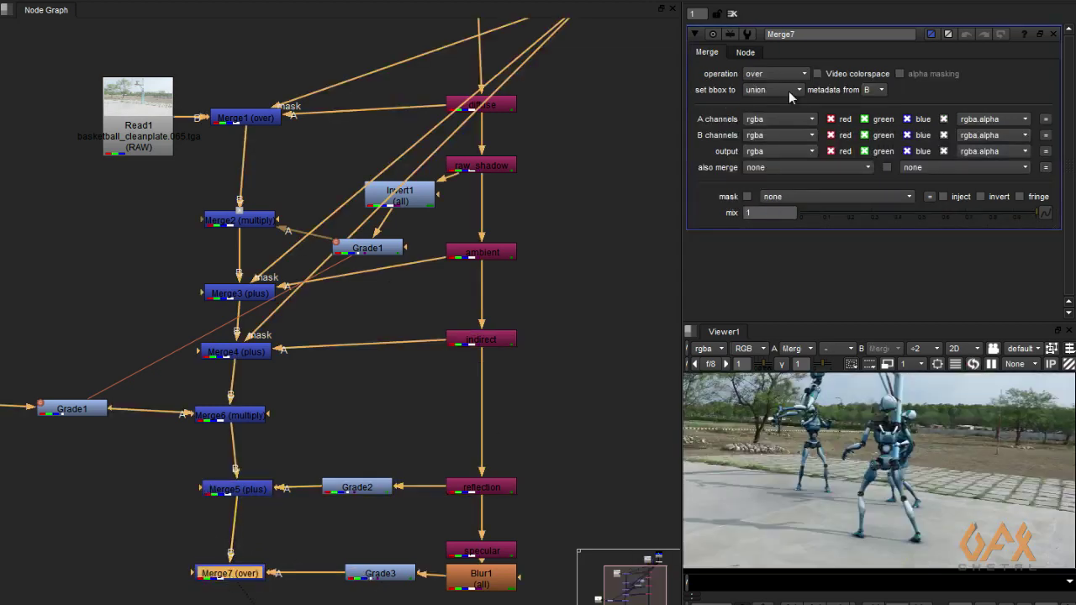
left_click(775, 74)
left_click(773, 344)
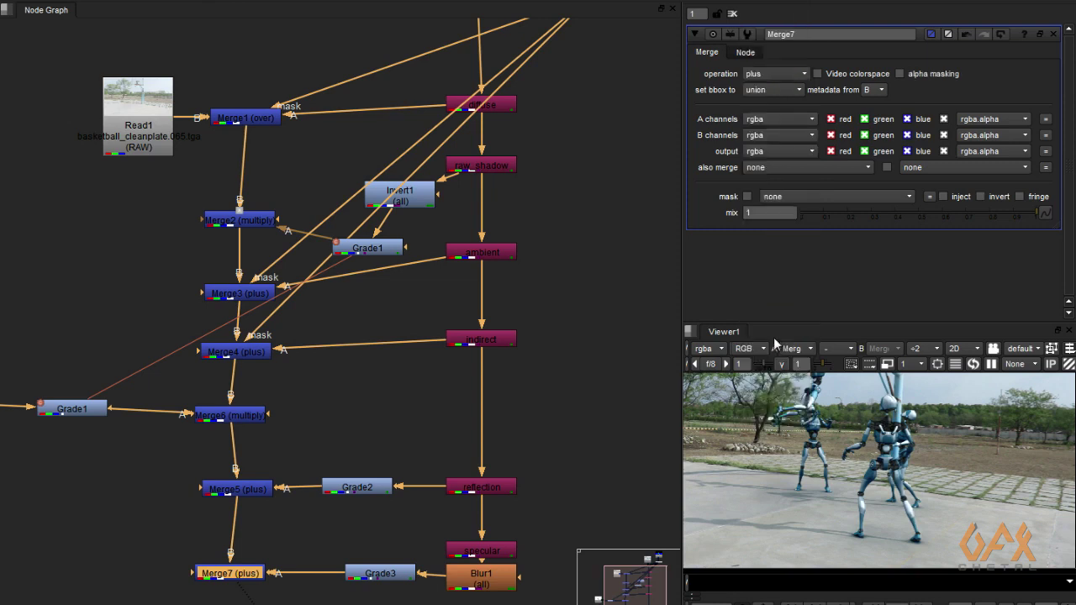
Examine the Merge7 composite and its node tree, checking the robots and their shadows on the ground up close
middle_click_drag(853, 471, 837, 429)
scroll(874, 526, "down", 2)
scroll(835, 437, "up", 3)
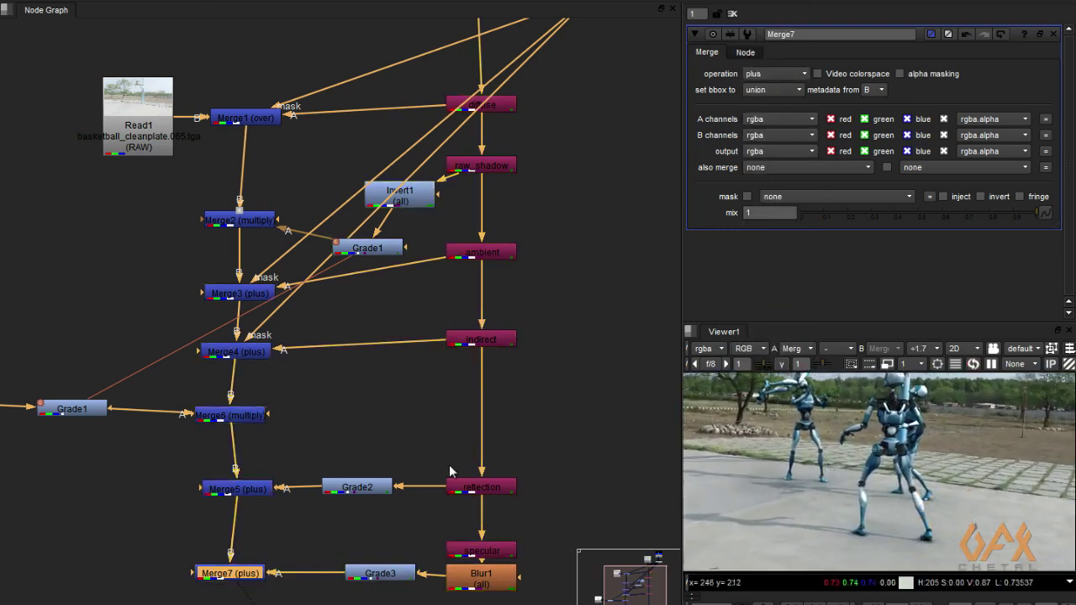
scroll(389, 342, "down", 5)
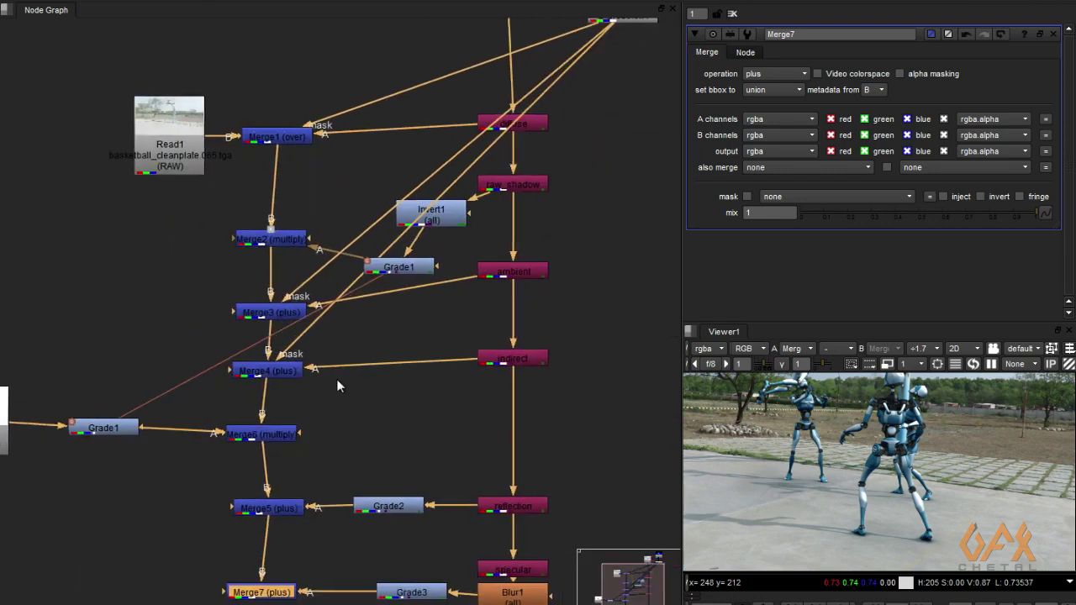
middle_click_drag(314, 413, 269, 412)
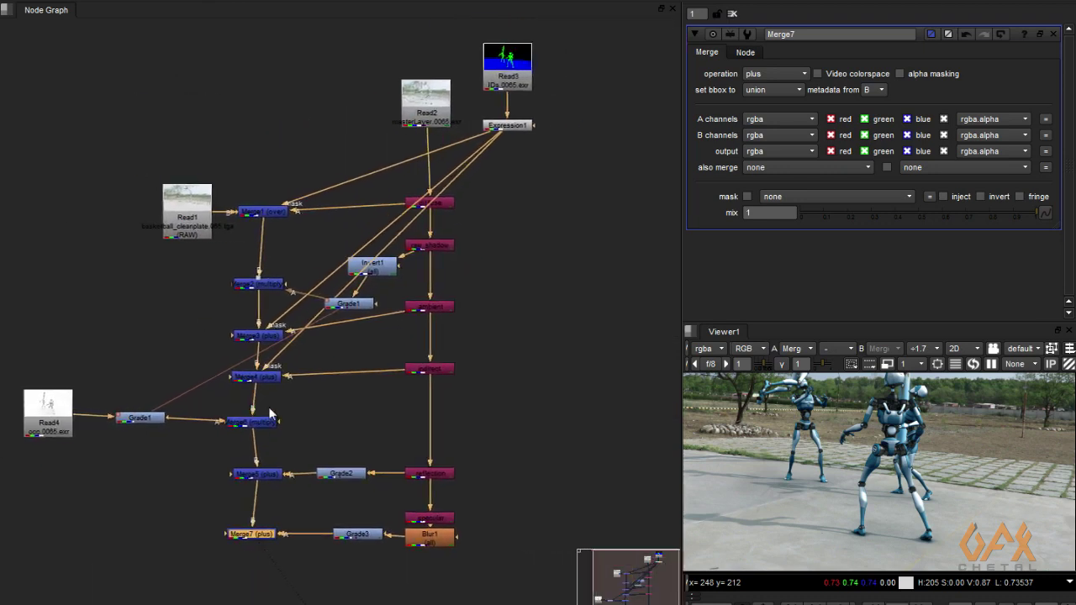
middle_click_drag(777, 516, 894, 518)
scroll(799, 512, "up", 3)
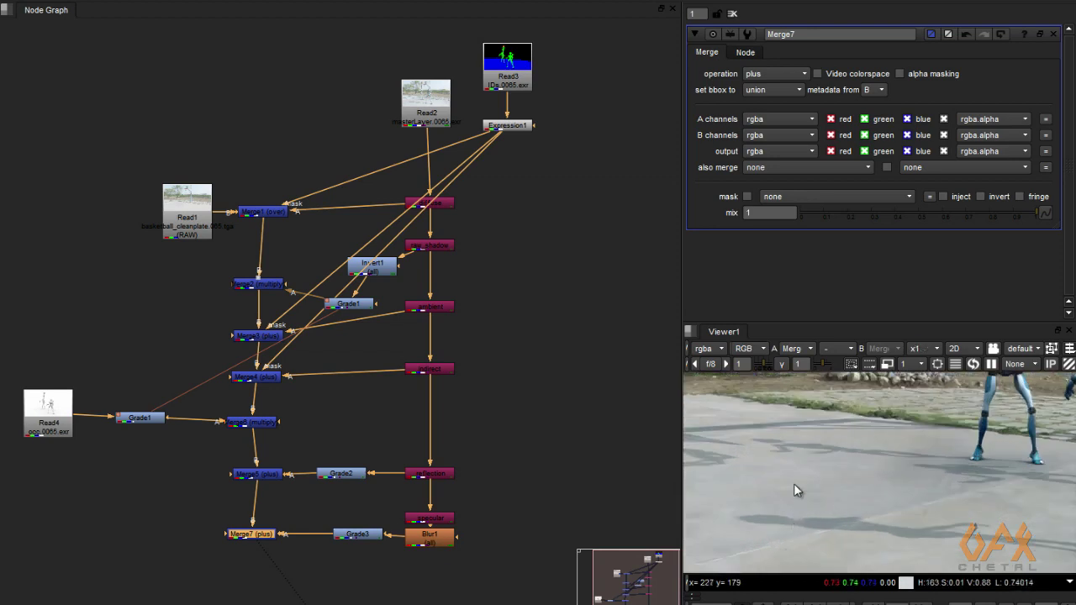
middle_click_drag(711, 459, 790, 450)
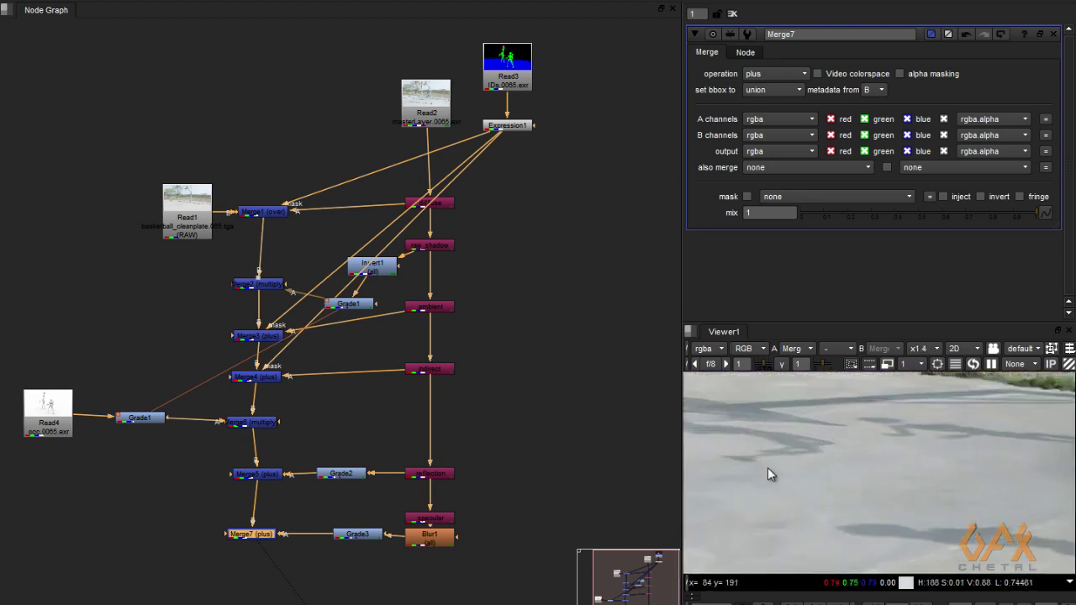
scroll(767, 492, "down", 1)
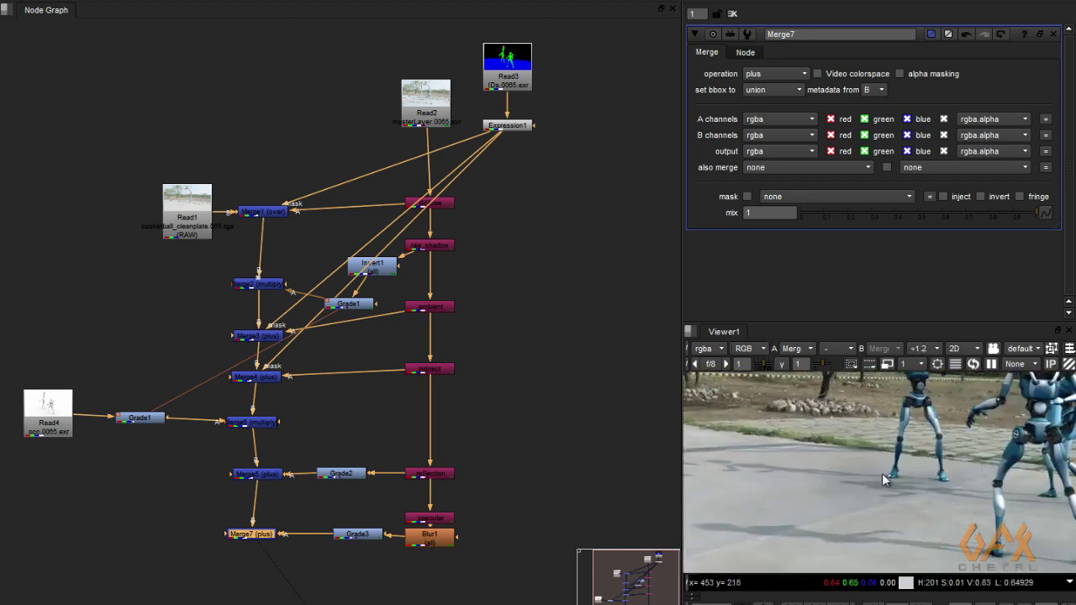
scroll(882, 474, "down", 2)
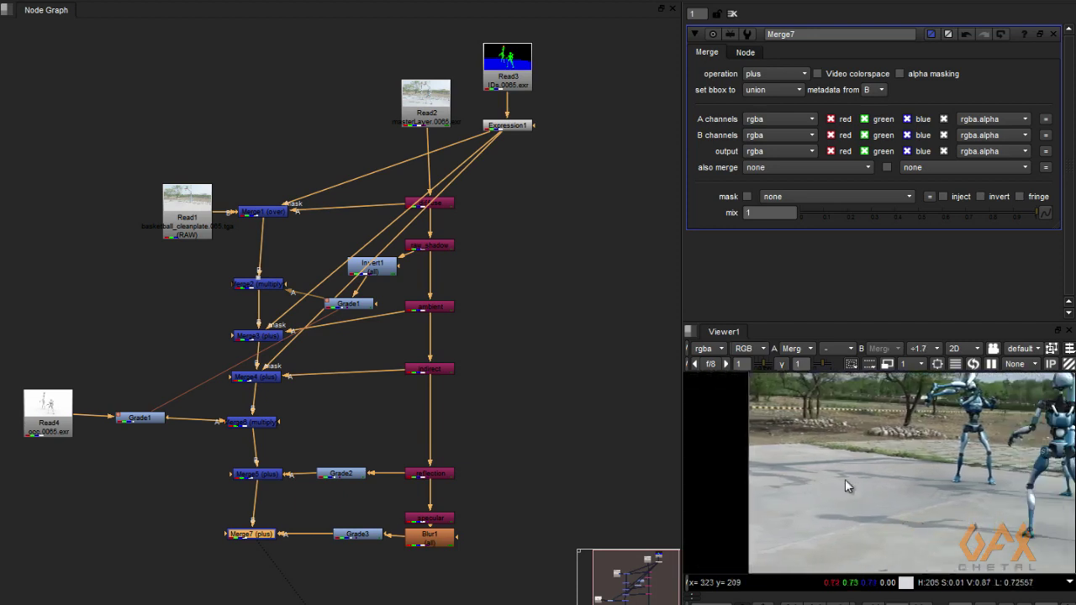
middle_click_drag(845, 479, 905, 478)
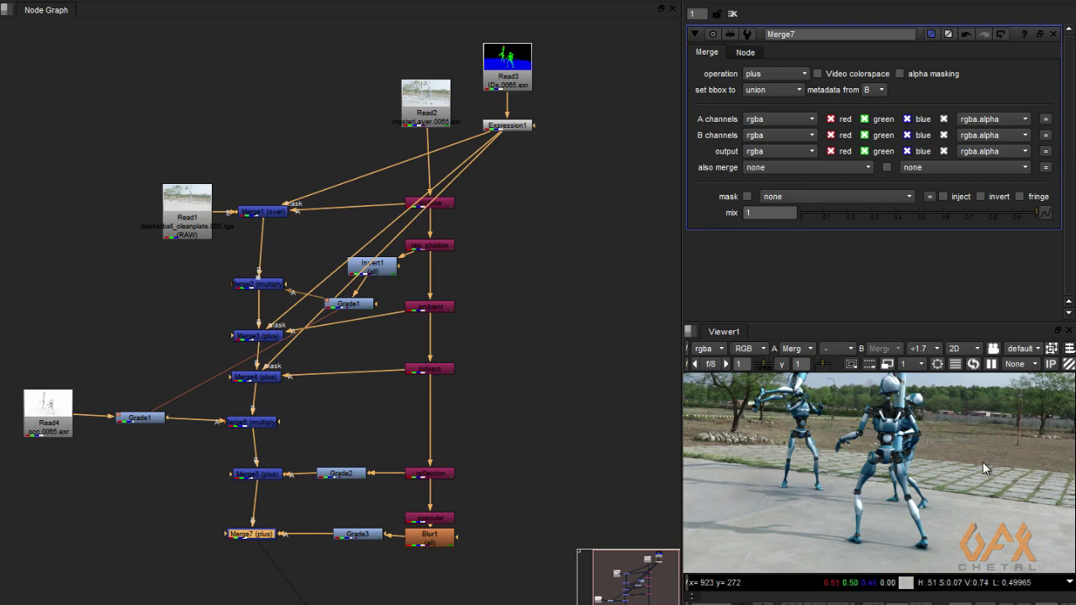
middle_click_drag(750, 445, 869, 479)
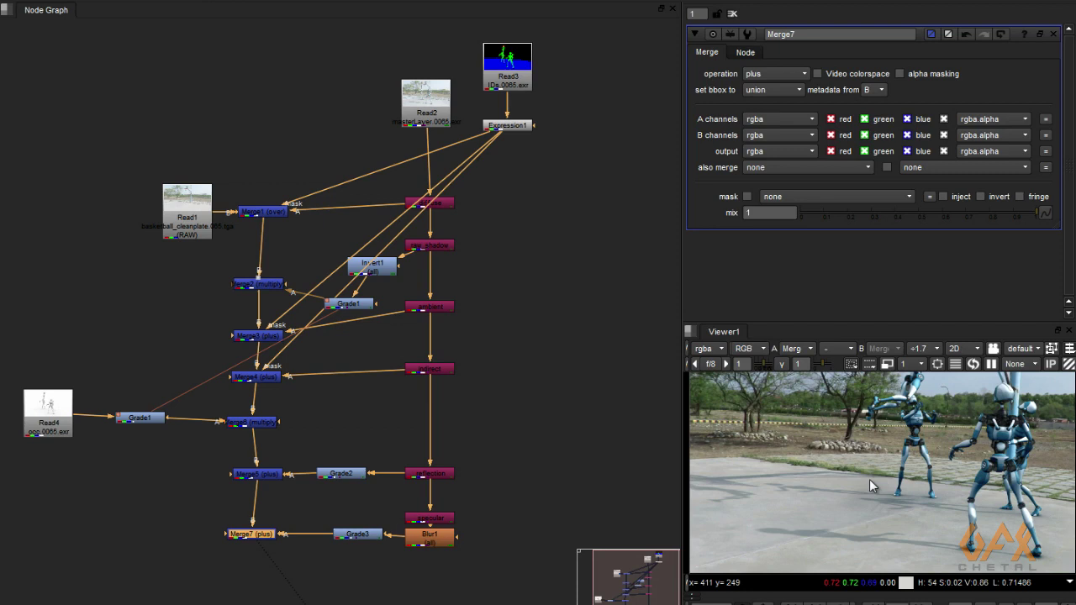
scroll(831, 496, "up", 5)
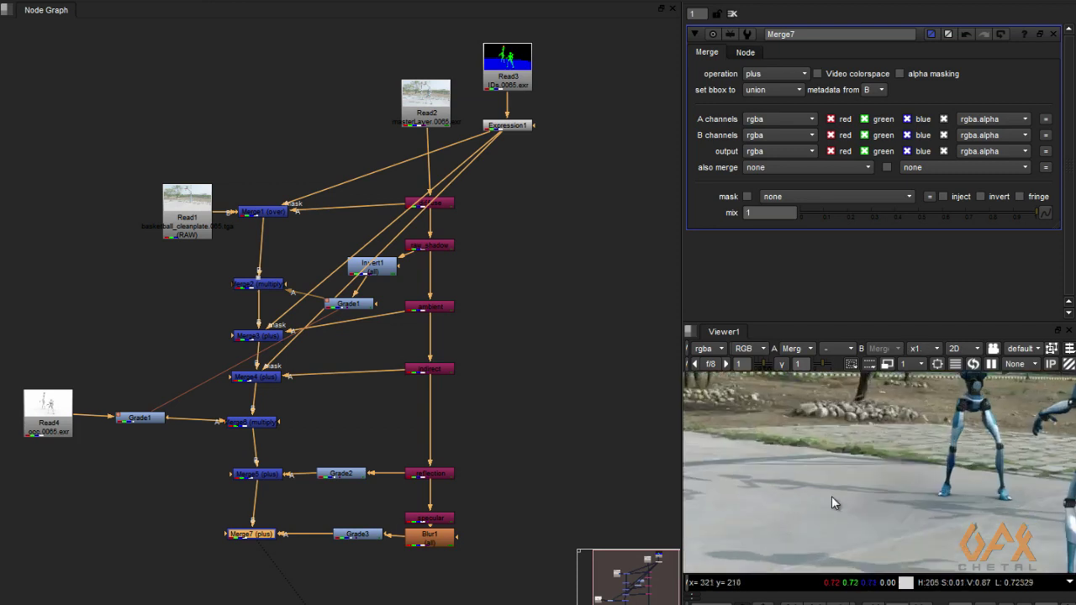
middle_click_drag(781, 499, 927, 513)
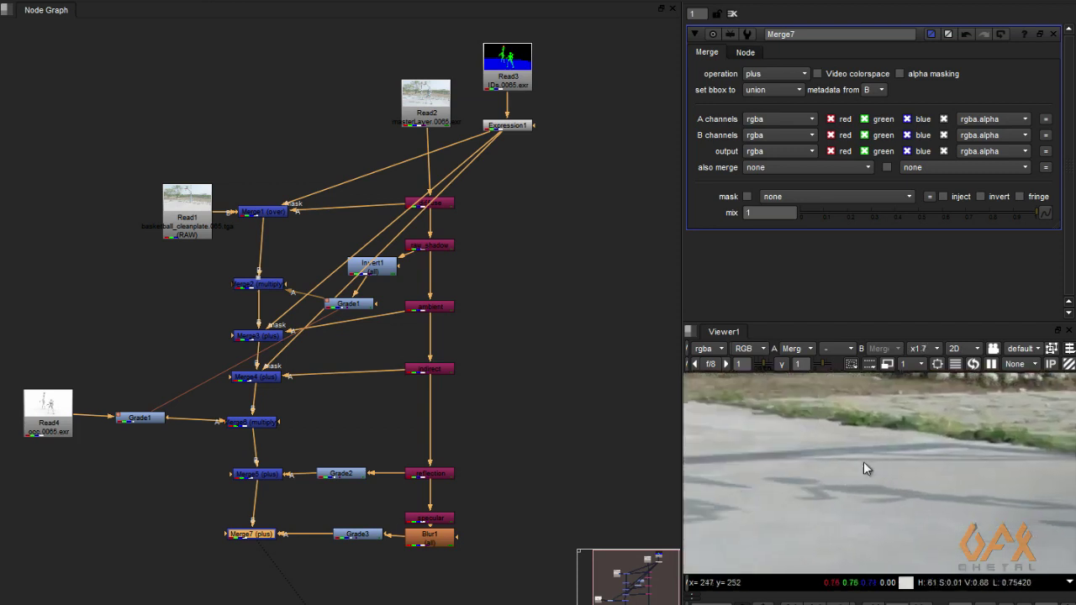